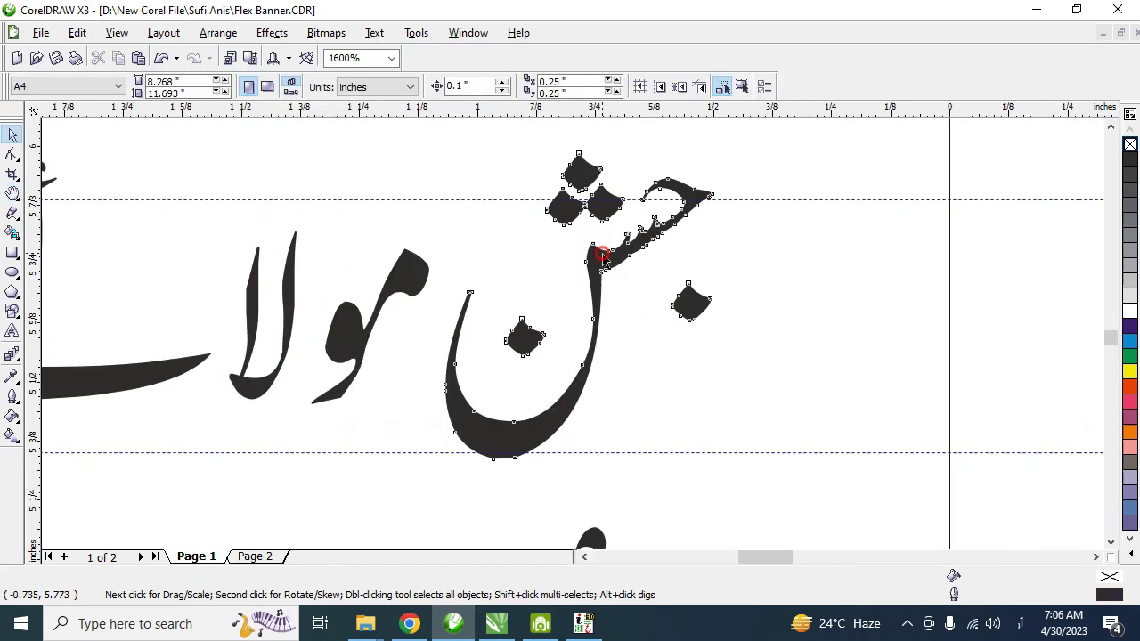
Drag a broken-off letter piece into its place in the headline word.
left_click(573, 184)
mouse_move(638, 317)
left_mouse_down()
mouse_move(694, 367)
mouse_move(712, 356)
left_mouse_up()
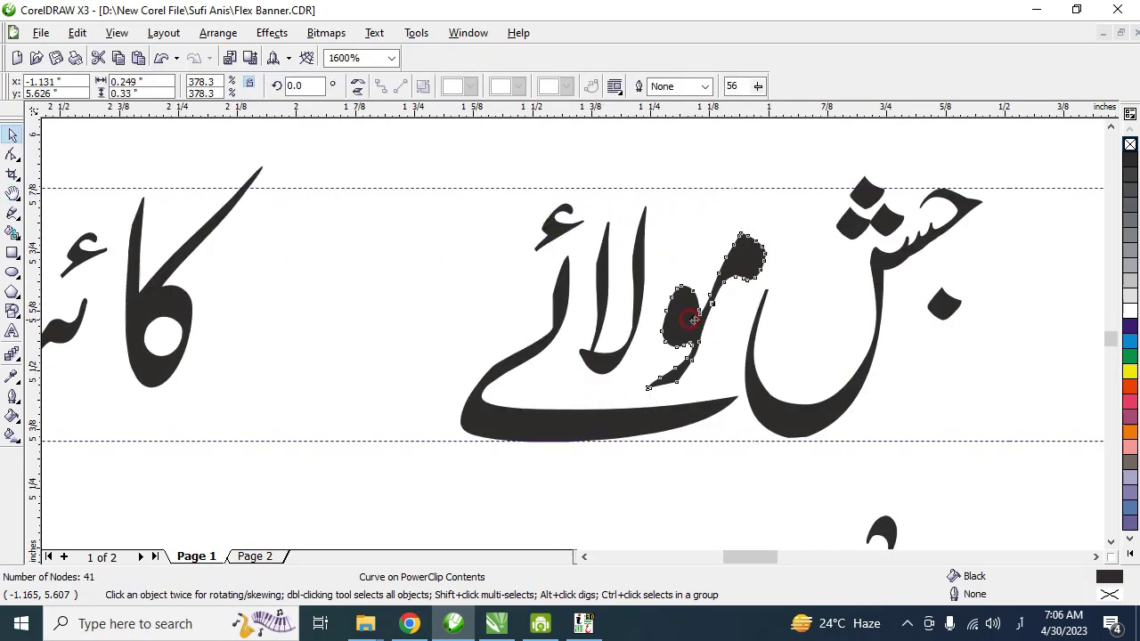
key("F10")
scroll(544, 312, "up", 2)
key("space")
scroll(359, 387, "down", 5)
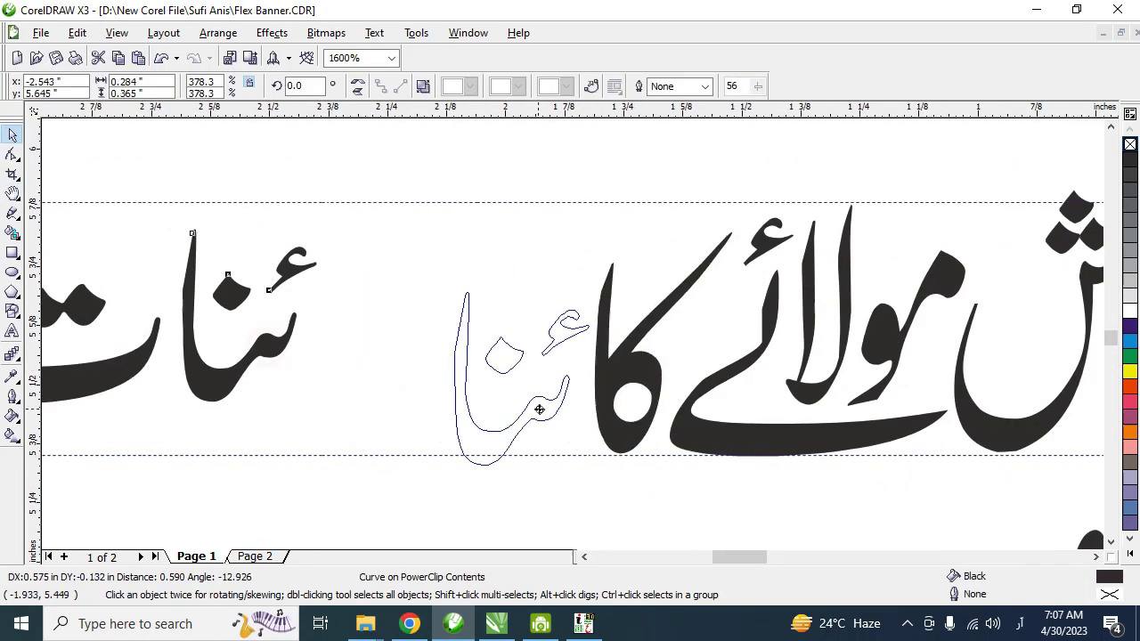
scroll(356, 374, "down", 2)
Shift another calligraphy piece slightly right into position.
scroll(127, 318, "up", 6)
key("F10")
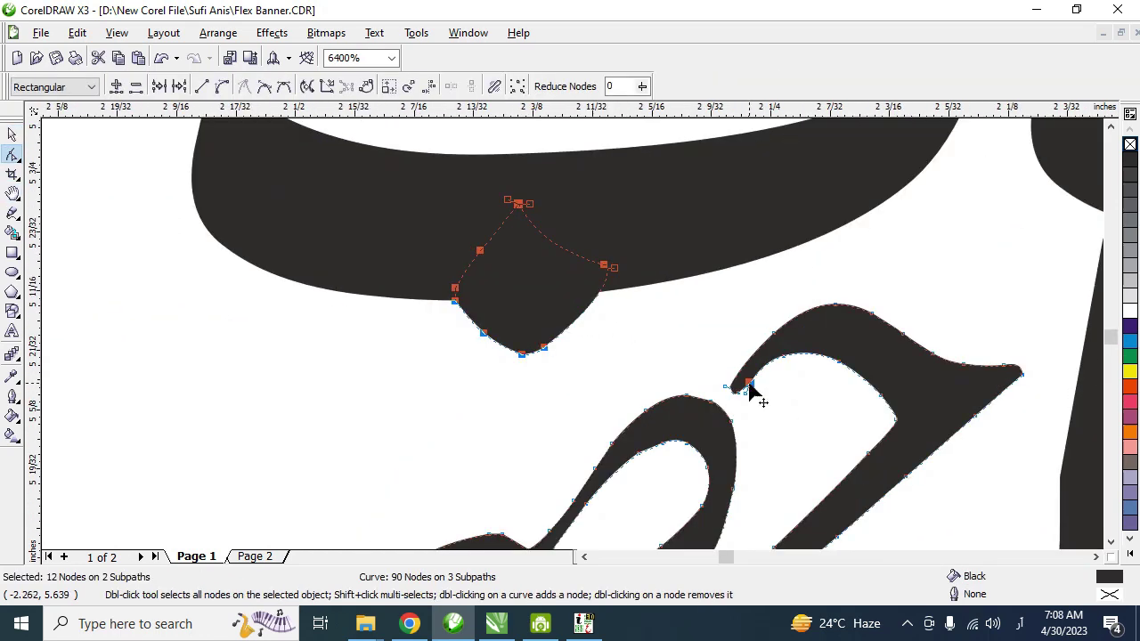
scroll(779, 402, "down", 2)
key("space")
scroll(596, 316, "down", 2)
key("h")
key("space")
Bring the trailing word piece beside the rest of the line and nudge it into place.
scroll(624, 356, "up", 1)
left_click_drag(615, 401, 641, 401)
key("h")
key("space")
scroll(732, 389, "down", 1)
left_click_drag(250, 357, 828, 376)
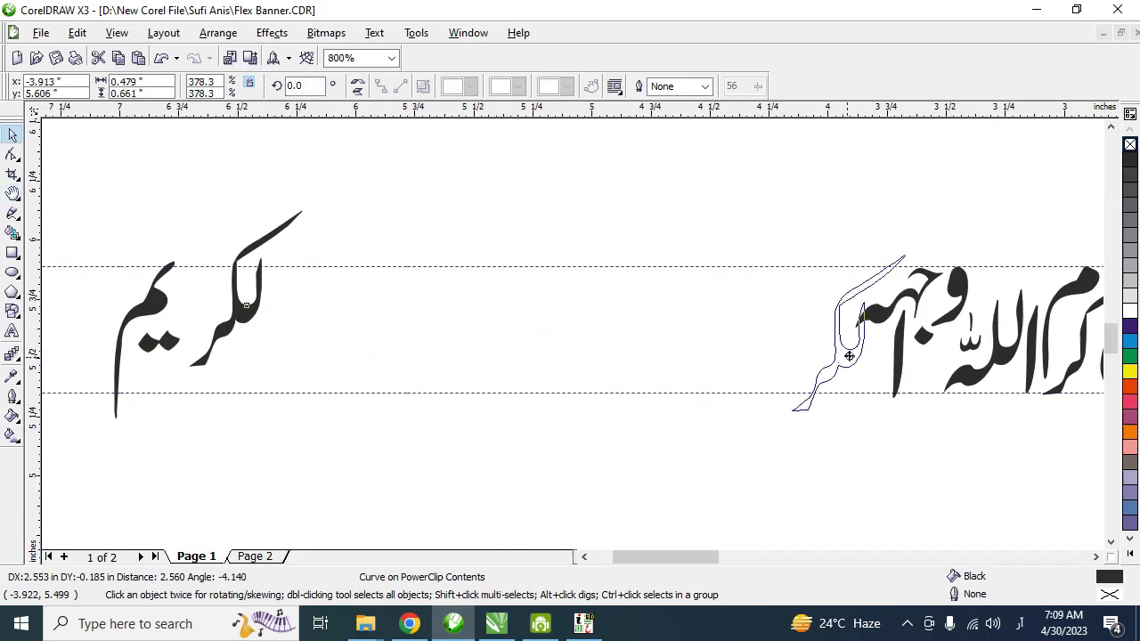
key("h")
left_click_drag(445, 374, 624, 383)
Reposition two more letter pieces together, then select the small diacritic mark.
scroll(664, 384, "up", 1)
scroll(663, 385, "down", 1)
left_click(466, 331)
scroll(555, 301, "up", 1)
key("h")
key("space")
scroll(615, 372, "down", 2)
scroll(458, 288, "up", 1)
left_click(458, 288)
scroll(534, 356, "down", 1)
left_click_drag(441, 232, 684, 374)
scroll(686, 374, "up", 1)
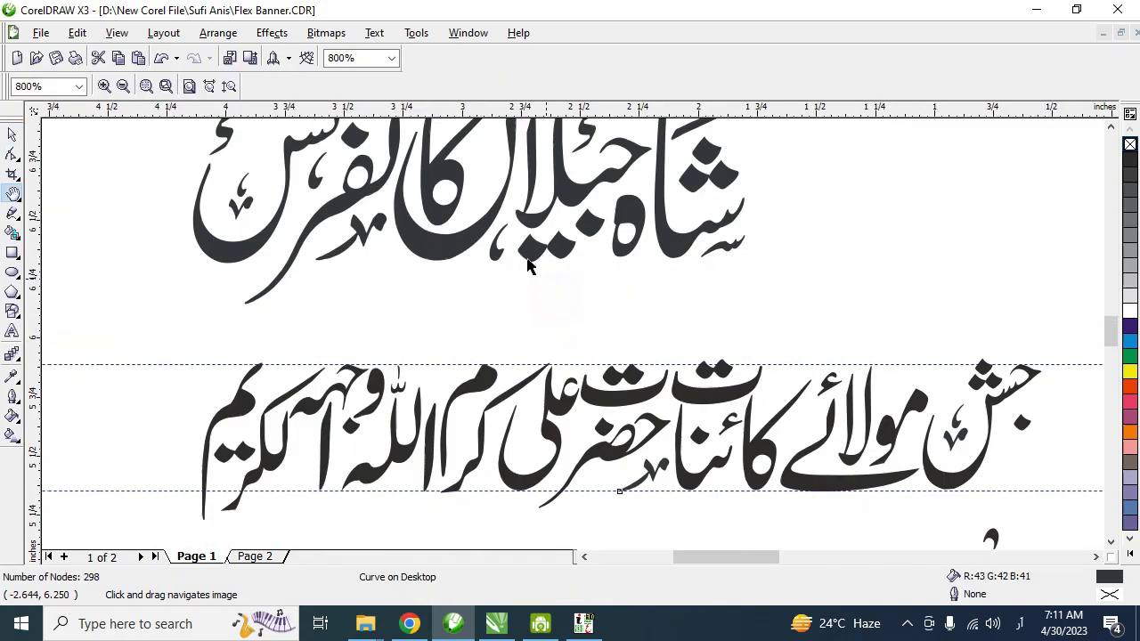
scroll(570, 258, "up", 2)
left_click(383, 303)
scroll(568, 258, "down", 2)
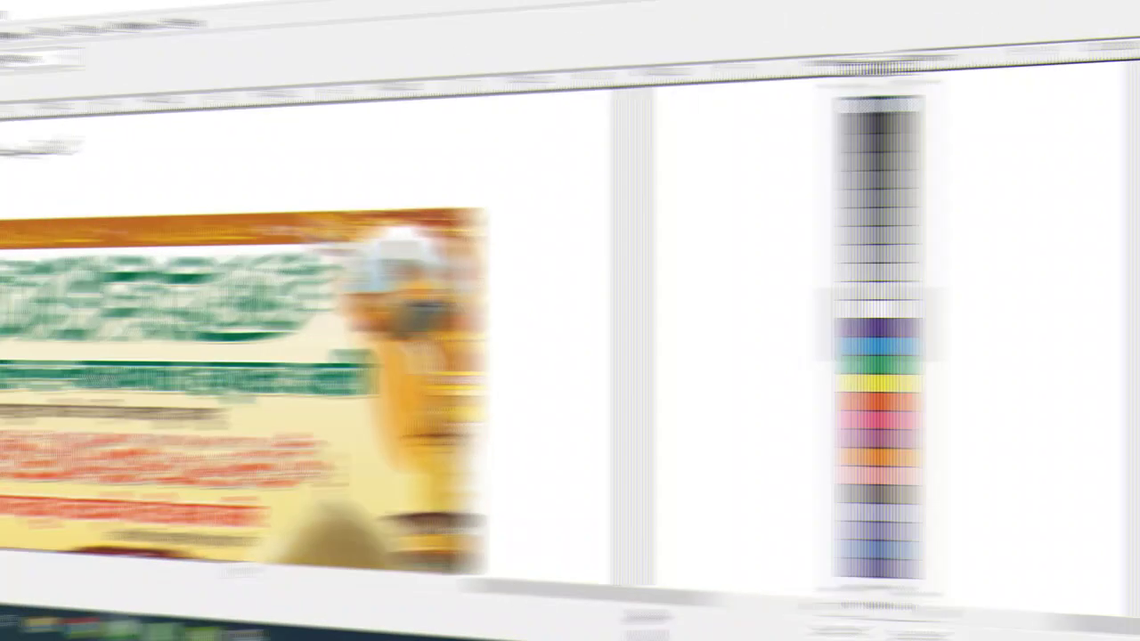
scroll(882, 372, "up", 2)
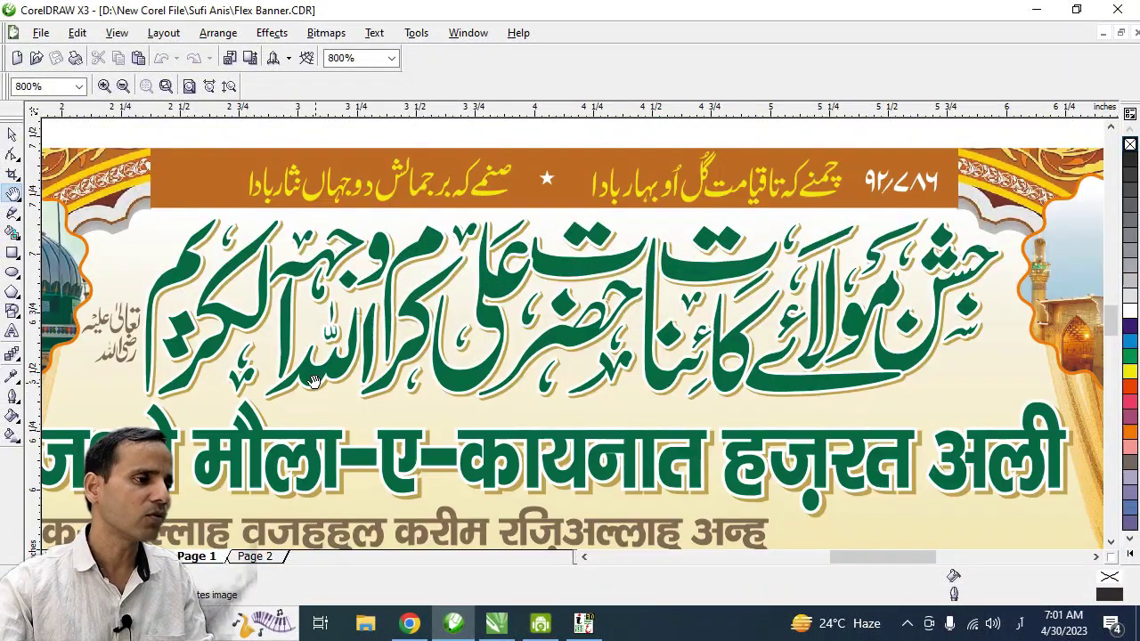
left_click_drag(281, 414, 324, 218)
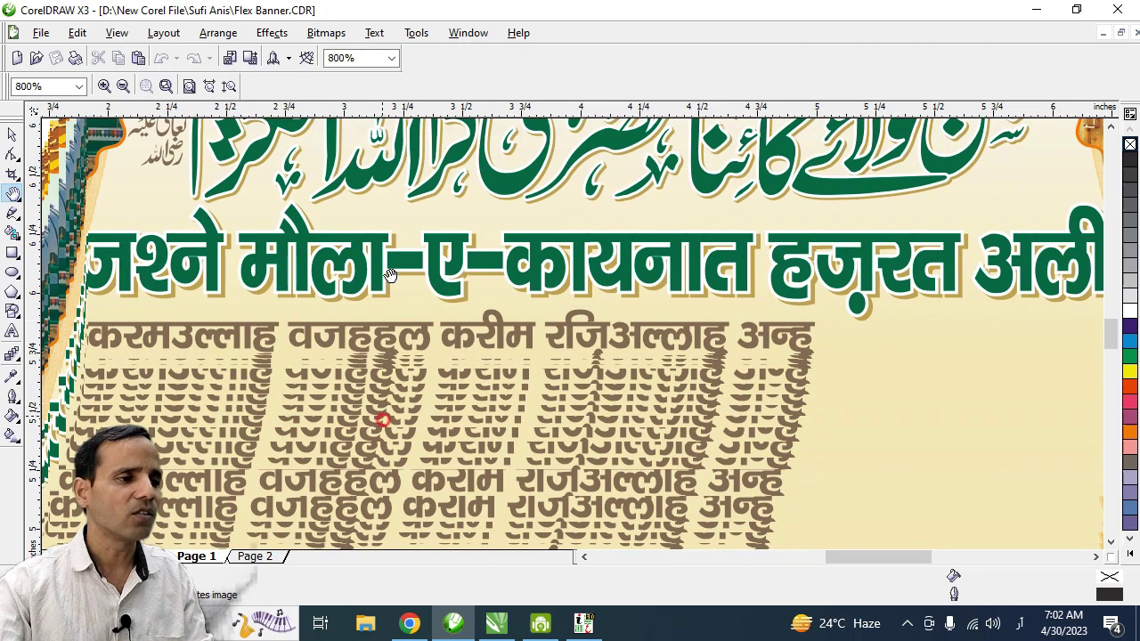
left_click_drag(375, 419, 393, 252)
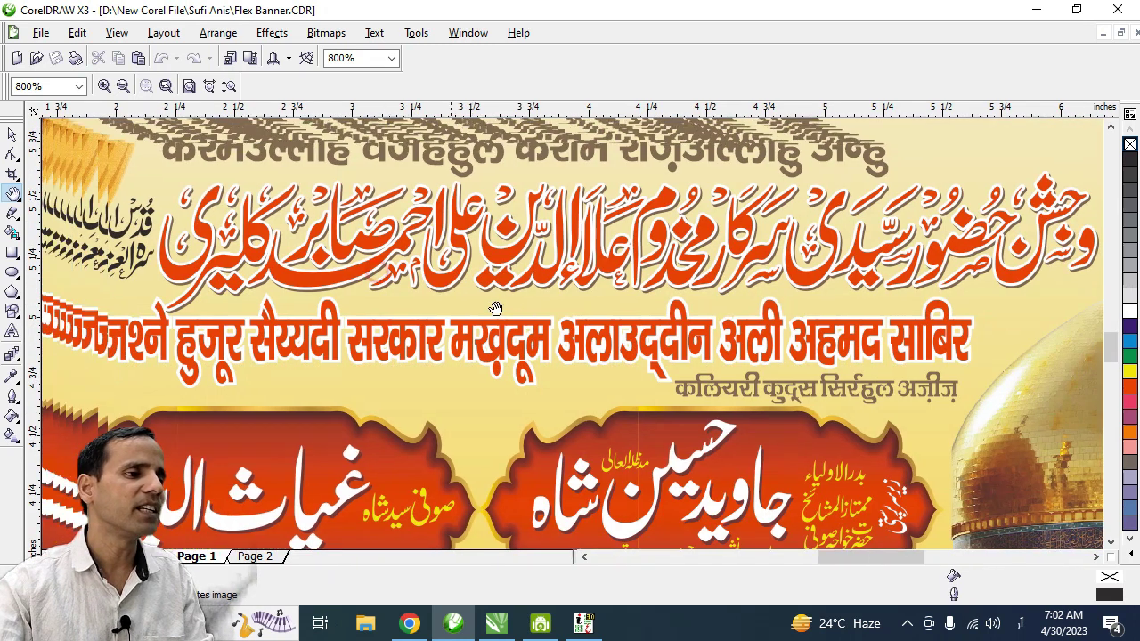
left_click_drag(374, 270, 495, 311)
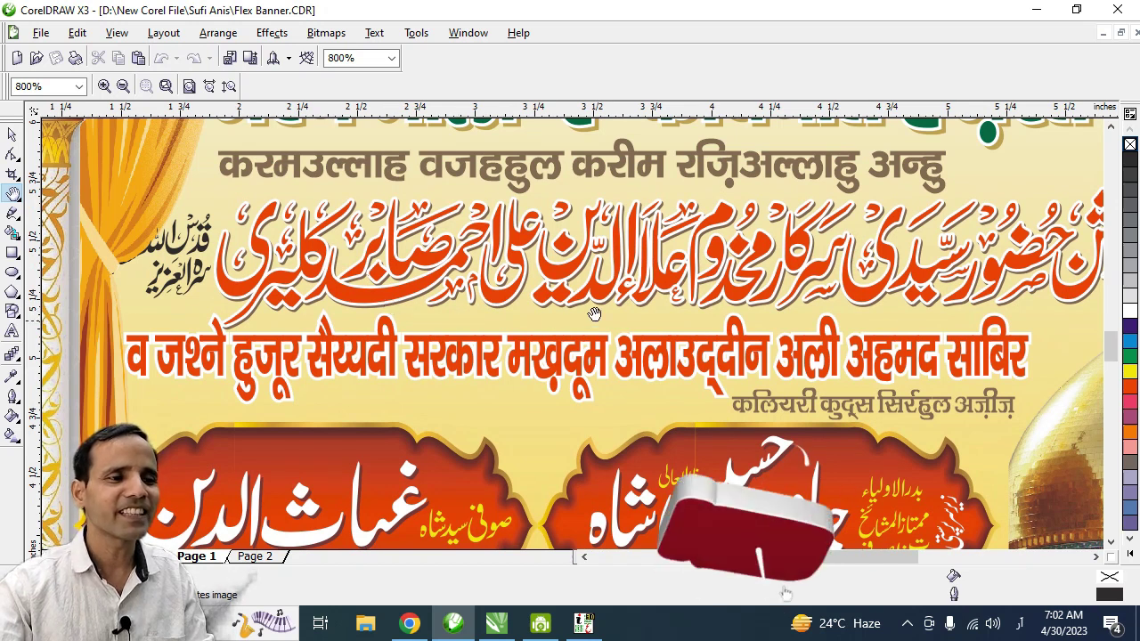
left_click_drag(594, 314, 465, 331)
left_click_drag(534, 236, 534, 437)
scroll(584, 341, "down", 1)
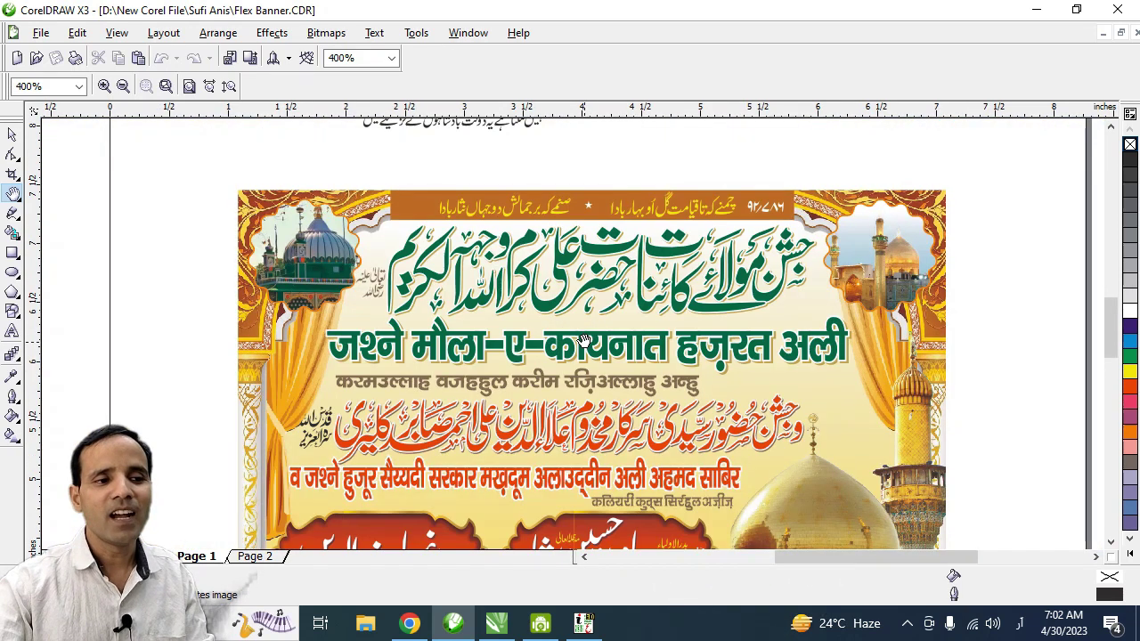
scroll(581, 341, "down", 1)
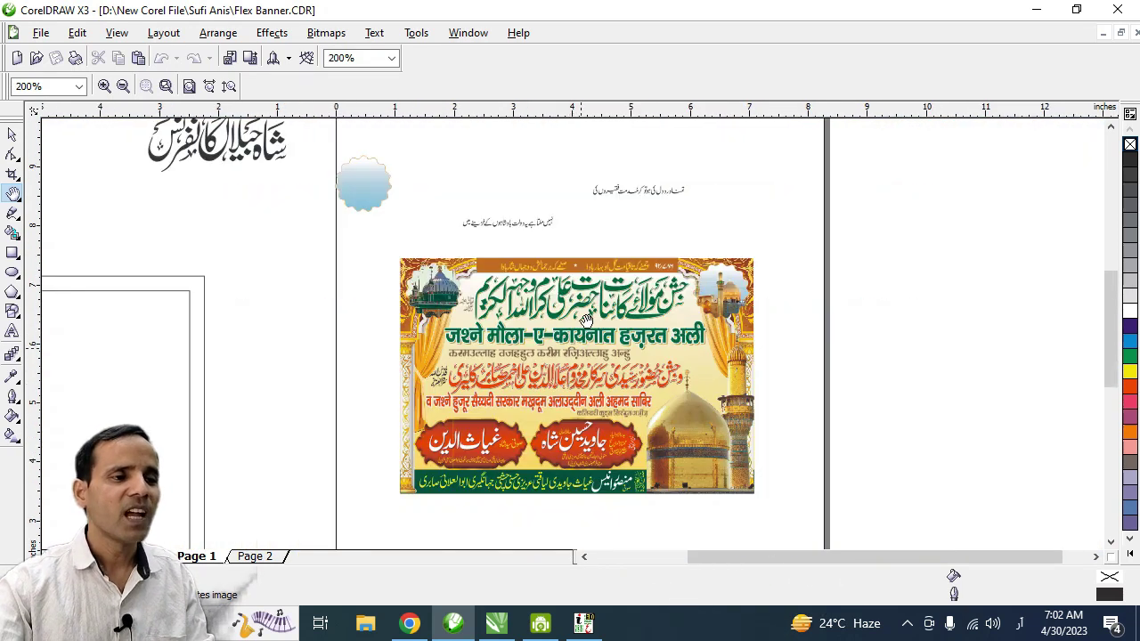
scroll(586, 316, "up", 1)
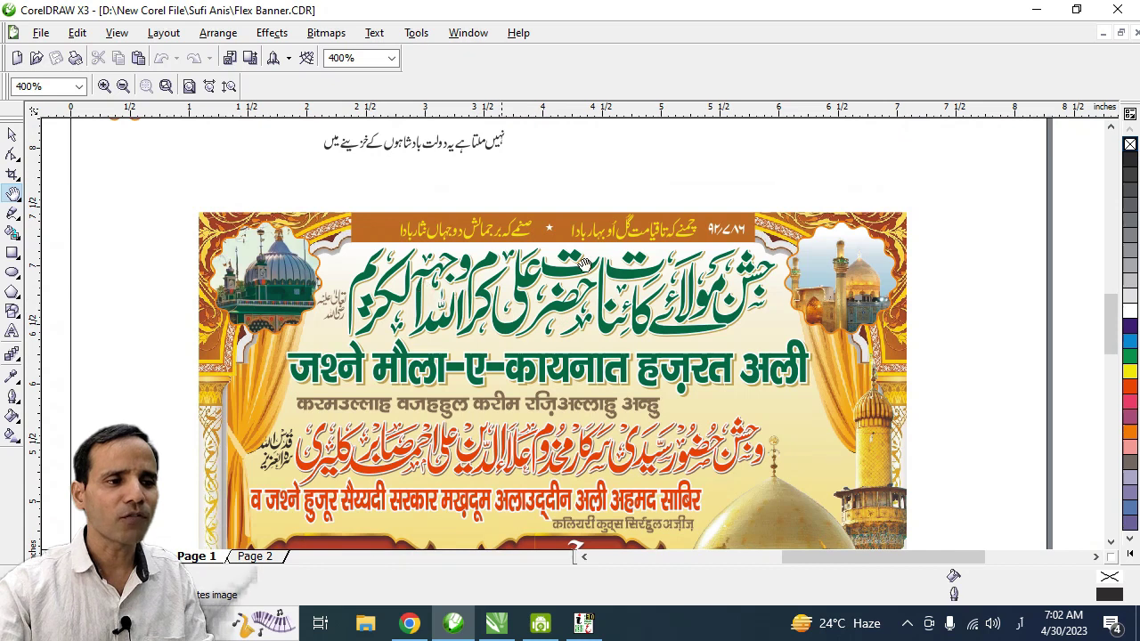
scroll(584, 265, "up", 1)
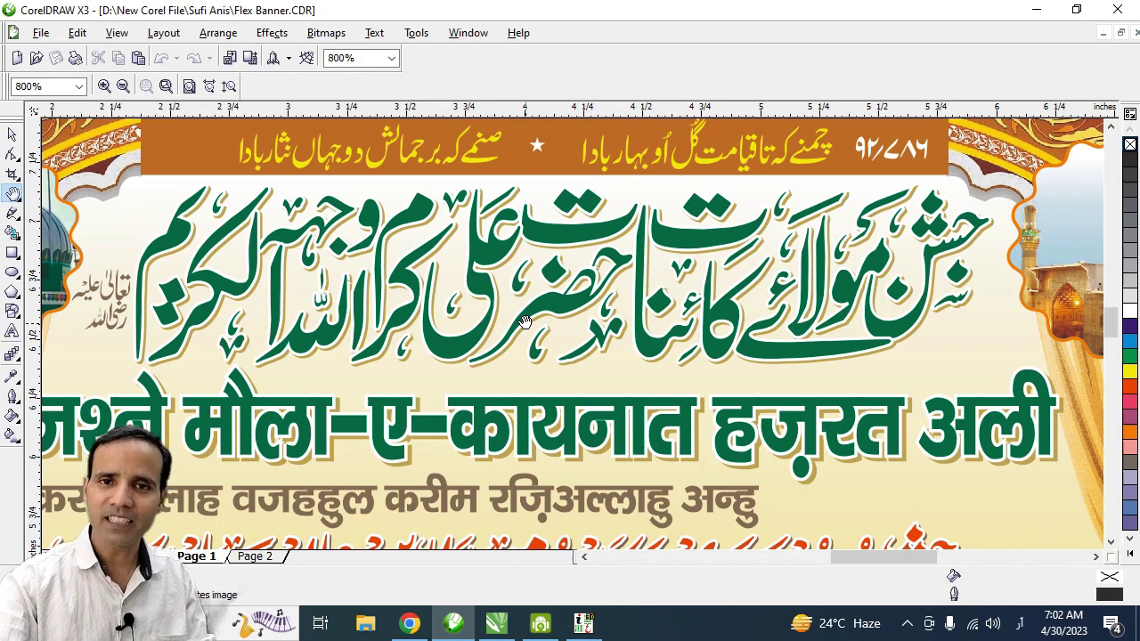
scroll(526, 321, "down", 1)
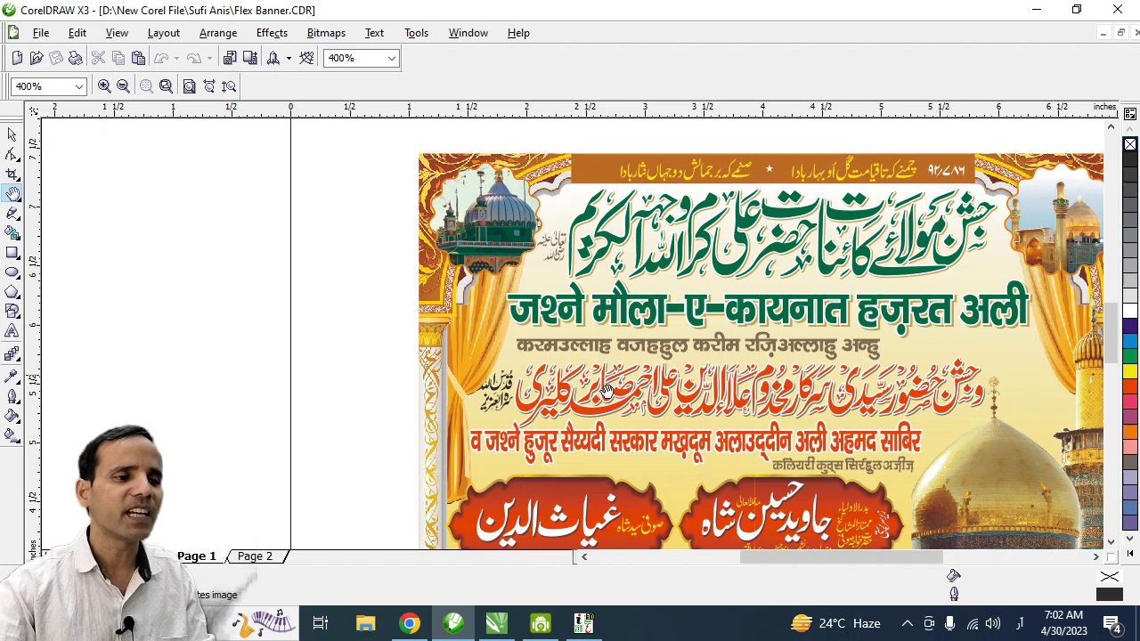
left_click_drag(374, 405, 432, 406)
key("space")
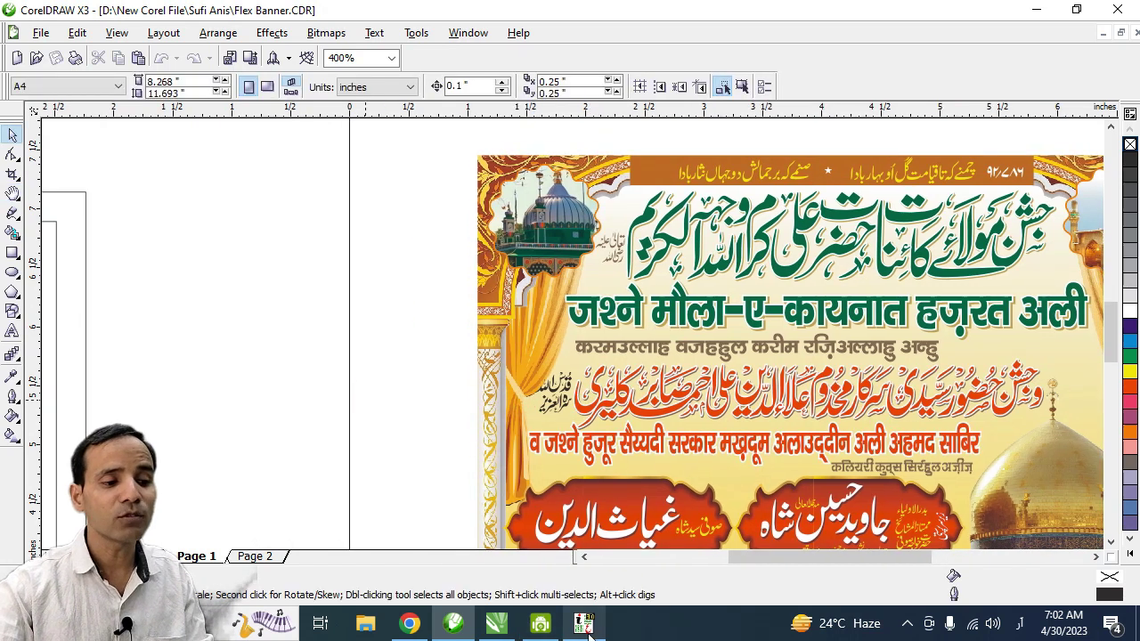
mouse_move(583, 623)
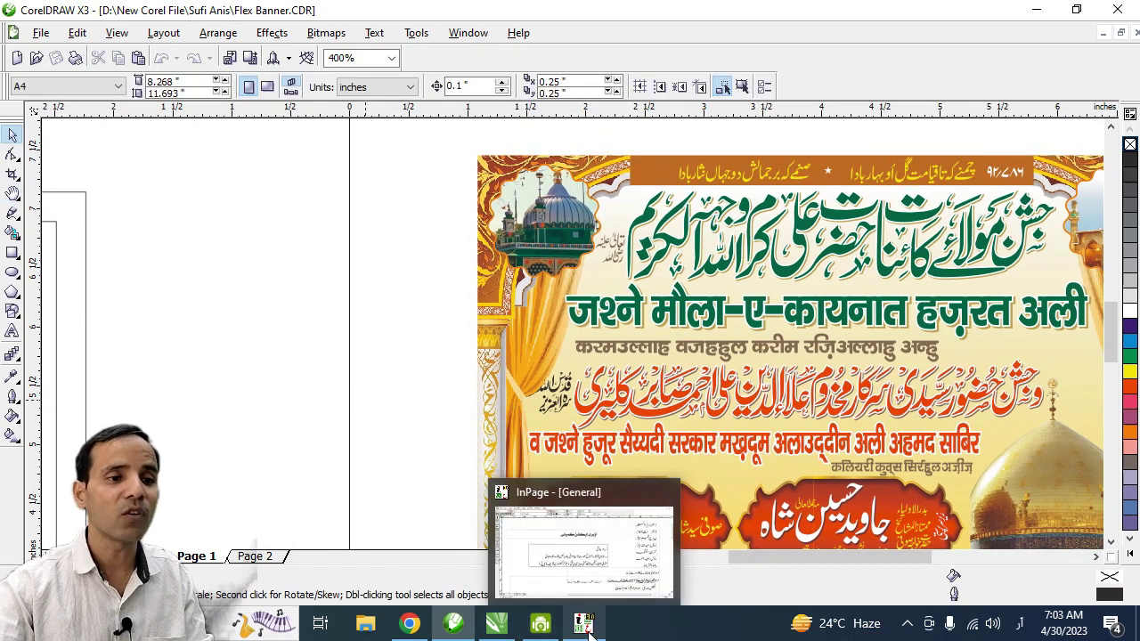
Type جشن مولائے into the InPage text box, correcting the final letter to ئ.
left_click(588, 628)
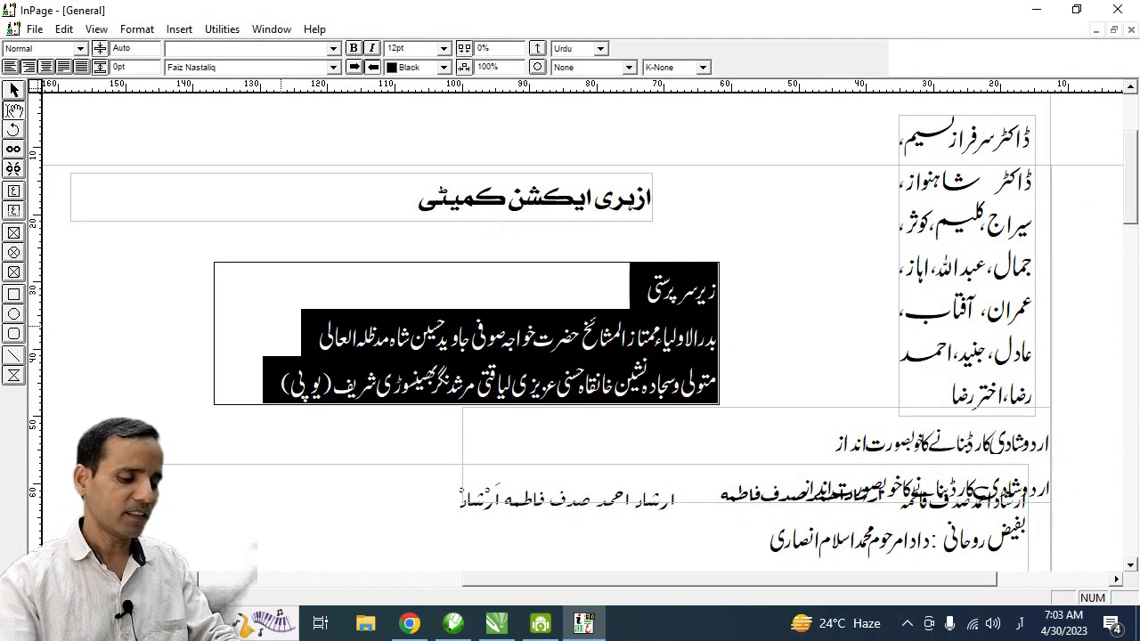
type("جش")
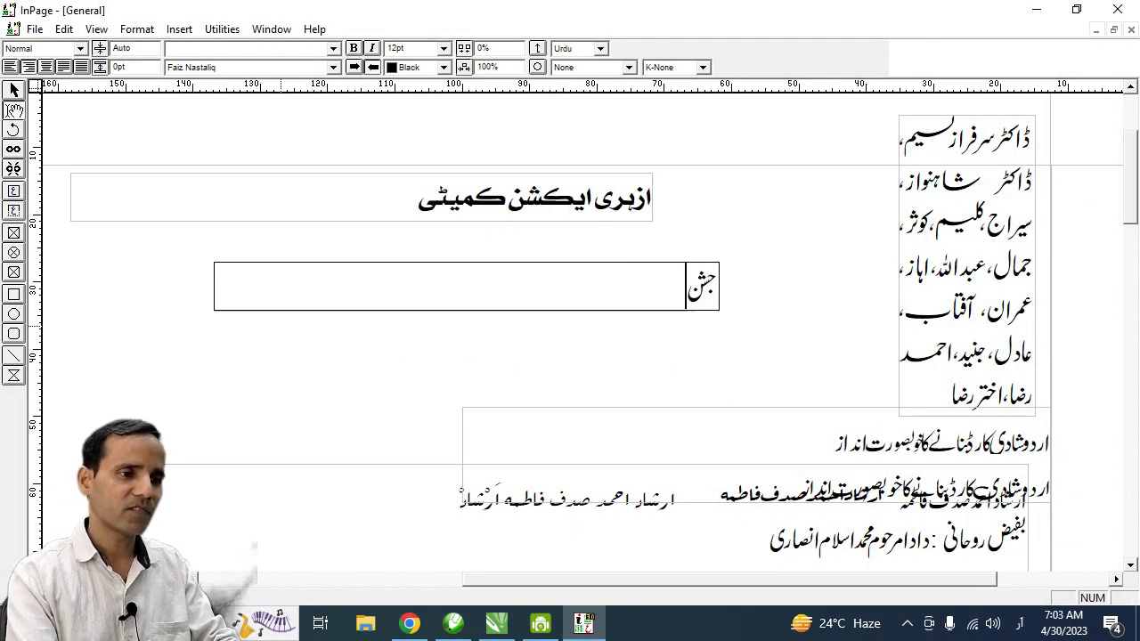
type("ن مولائے کات")
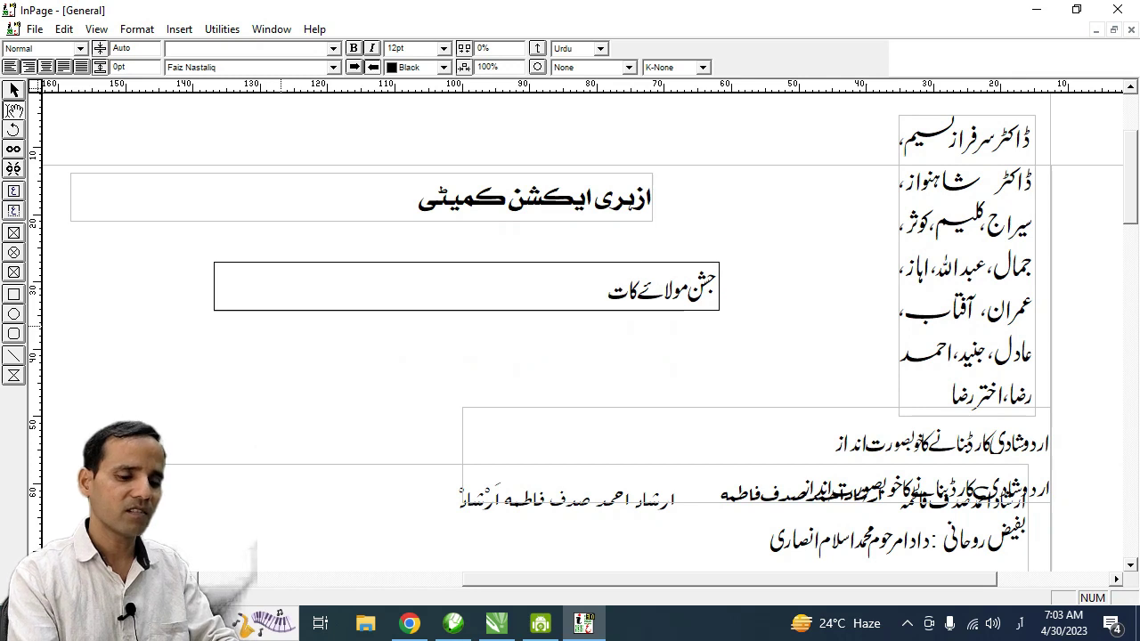
key("BackSpace")
type("ئ")
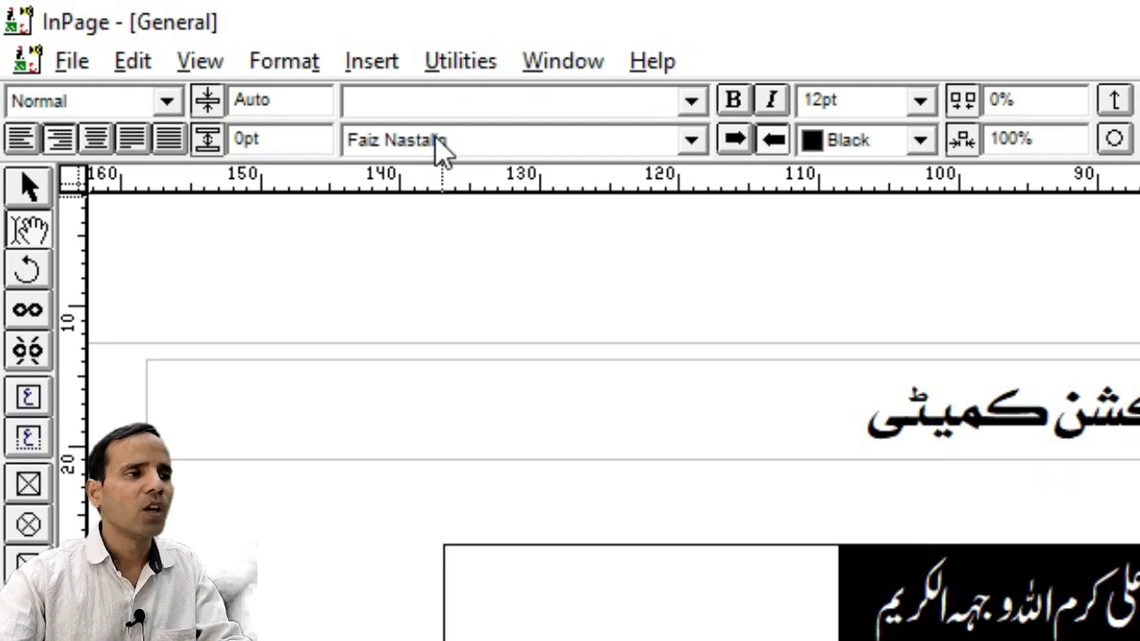
Apply the AlQalam Taj Nastaleeq font to the headline.
left_click(436, 144)
scroll(548, 267, "down", 1)
scroll(547, 267, "down", 1)
scroll(547, 268, "down", 1)
scroll(546, 285, "down", 1)
scroll(573, 293, "down", 1)
left_click(564, 282)
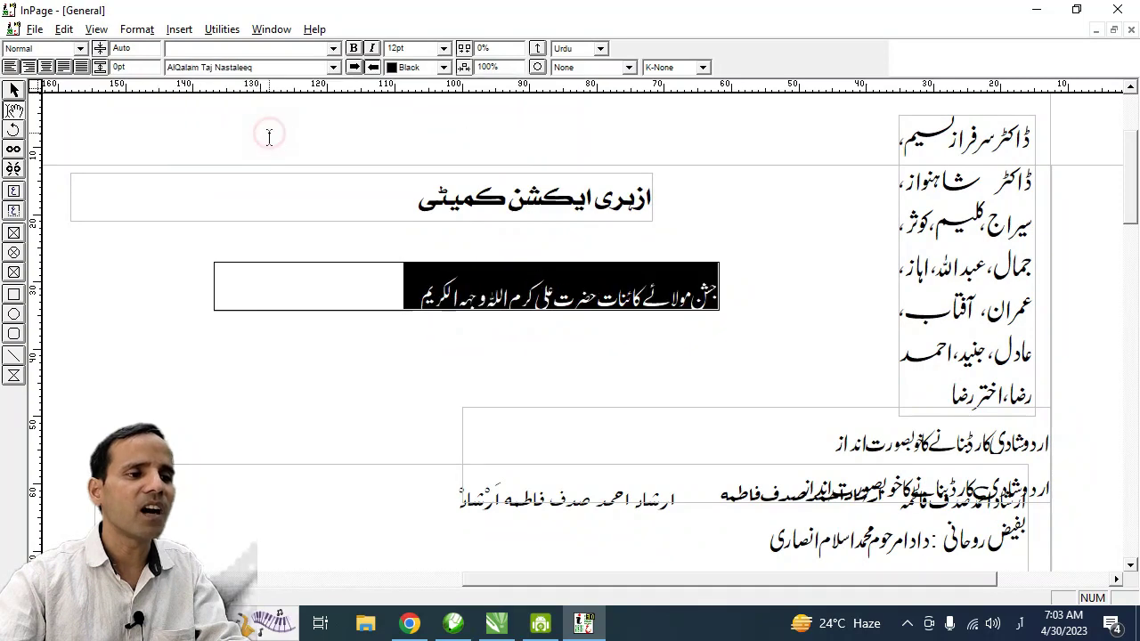
Start a second line beginning with ج and select the whole text box.
left_click(393, 295)
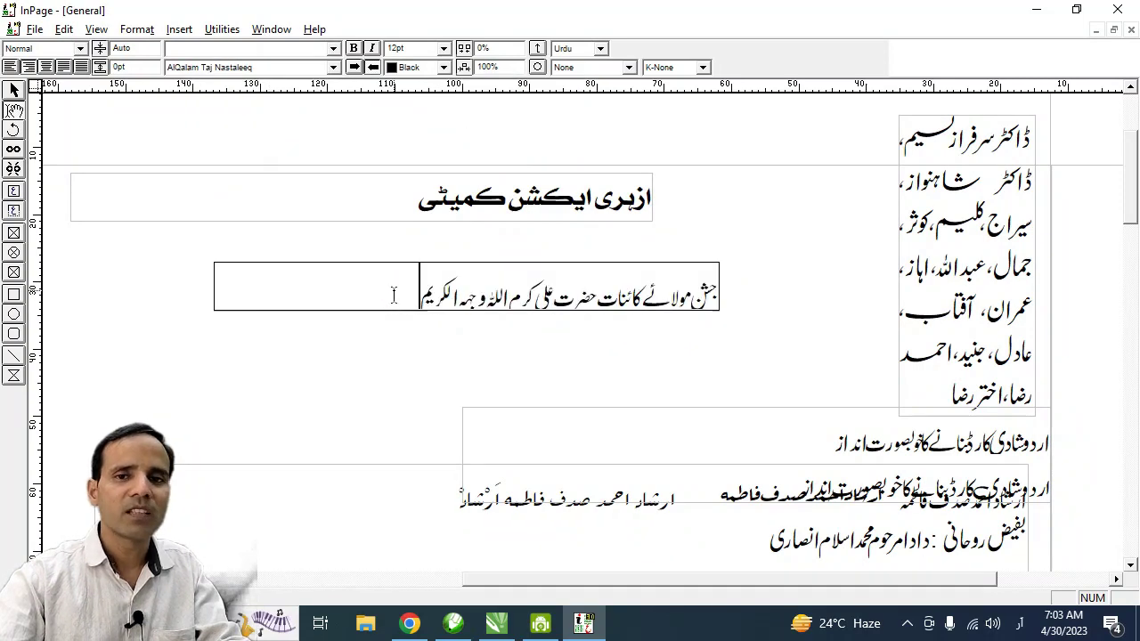
key("Return")
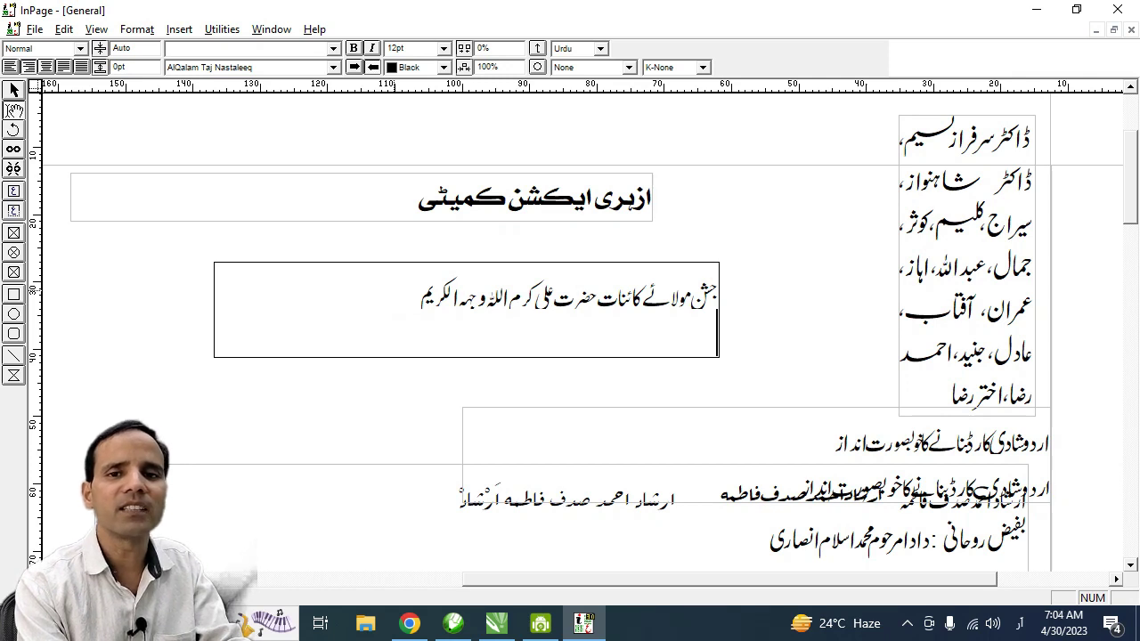
type("جشن")
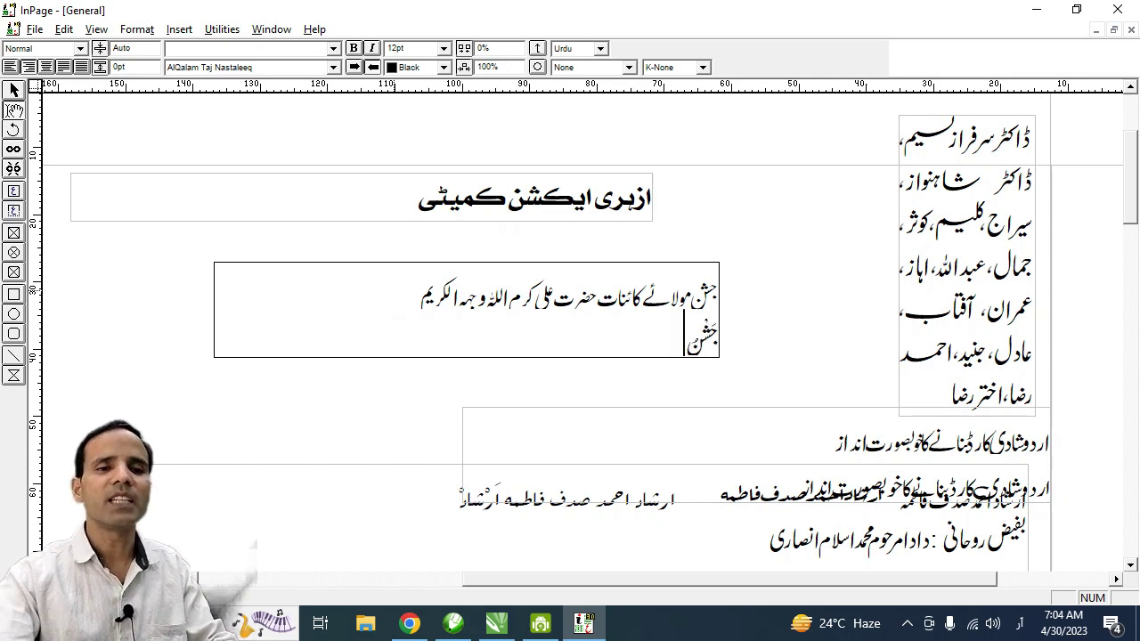
left_click(13, 91)
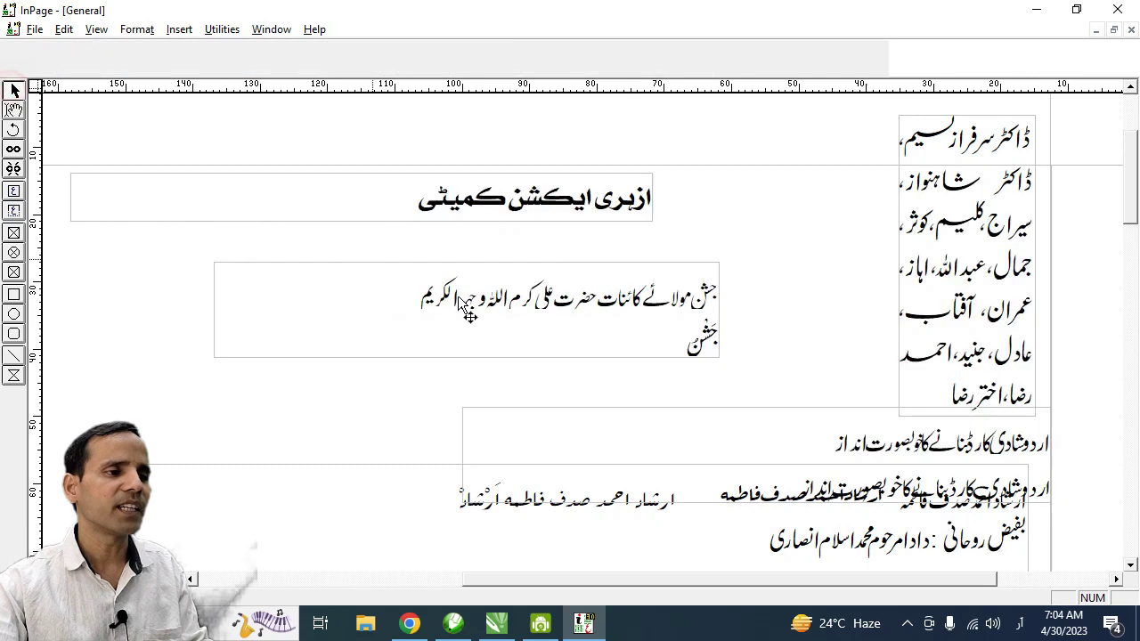
Export the selected text box as General.eps with Selected Objects on and Black Overprint off.
left_click(33, 28)
left_click(121, 276)
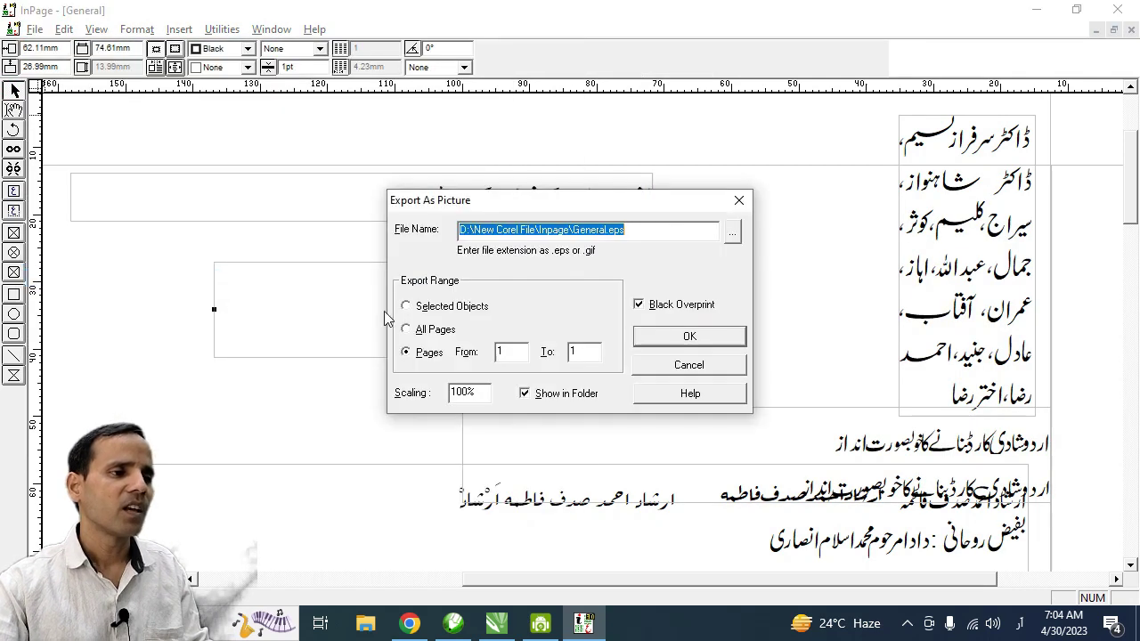
left_click(406, 305)
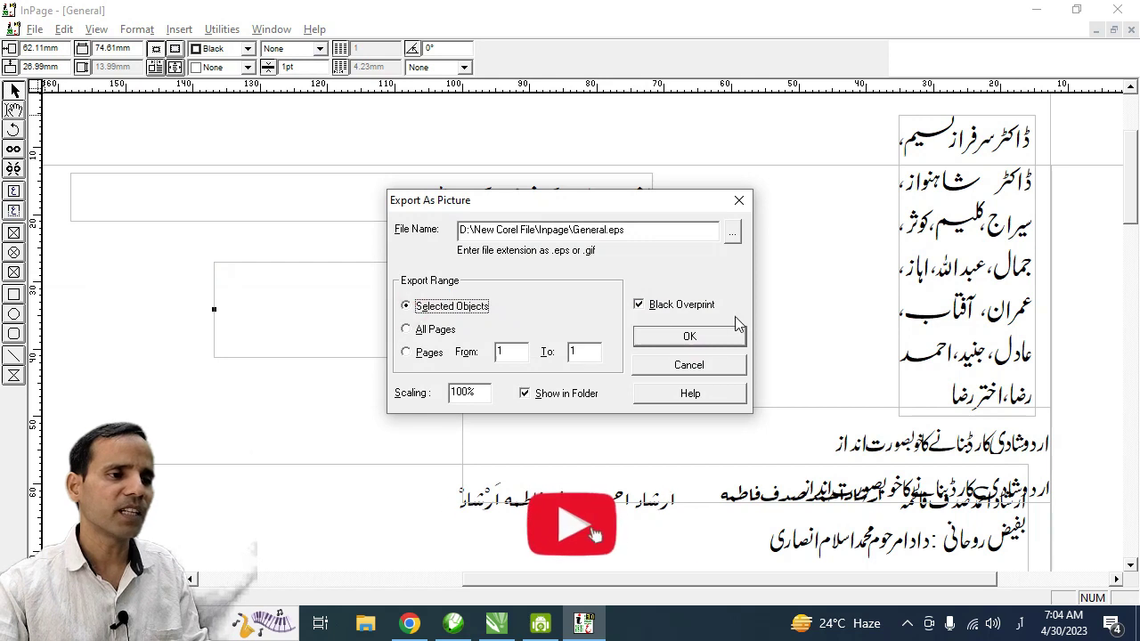
left_click(639, 303)
left_click(682, 337)
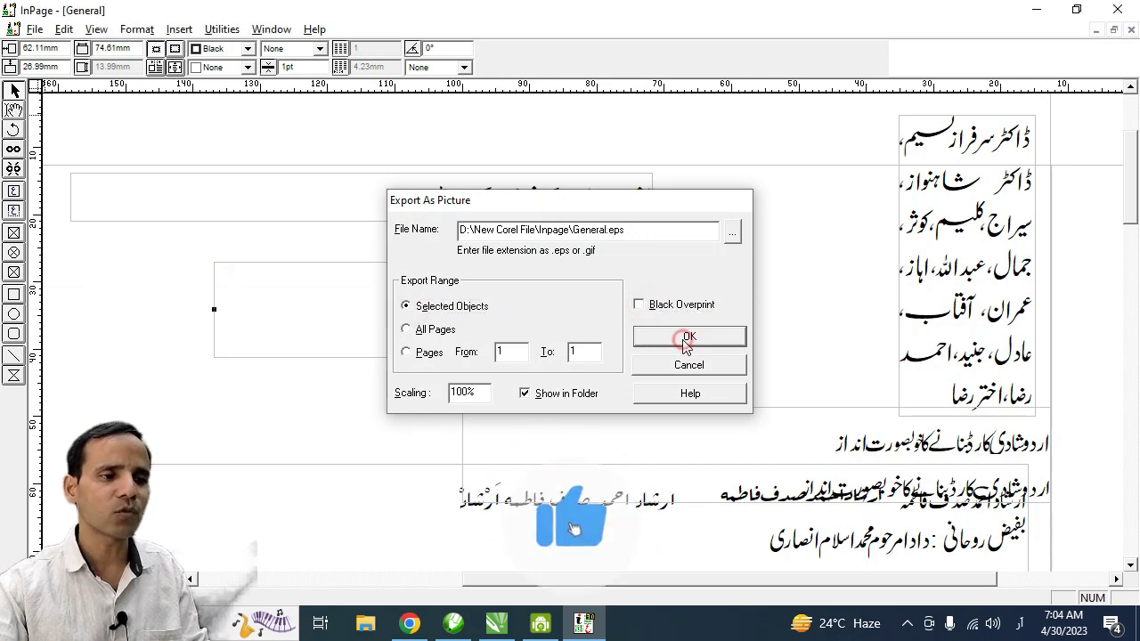
left_click(1036, 11)
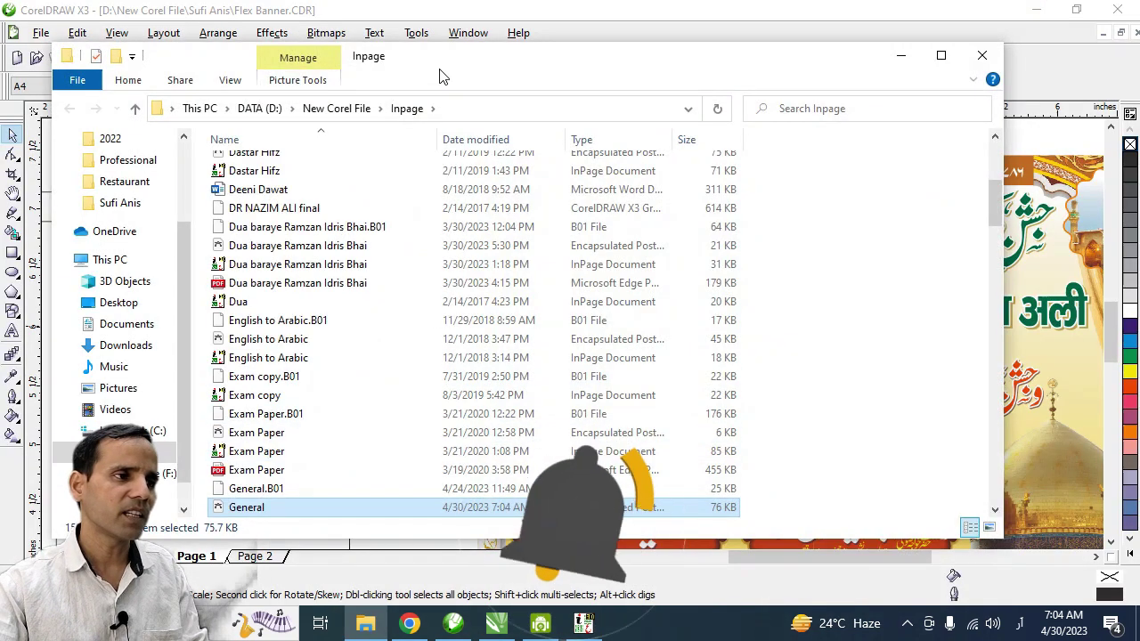
Enlarge the imported headline group from its bottom-left handle, then return to InPage.
left_click_drag(600, 64, 1094, 65)
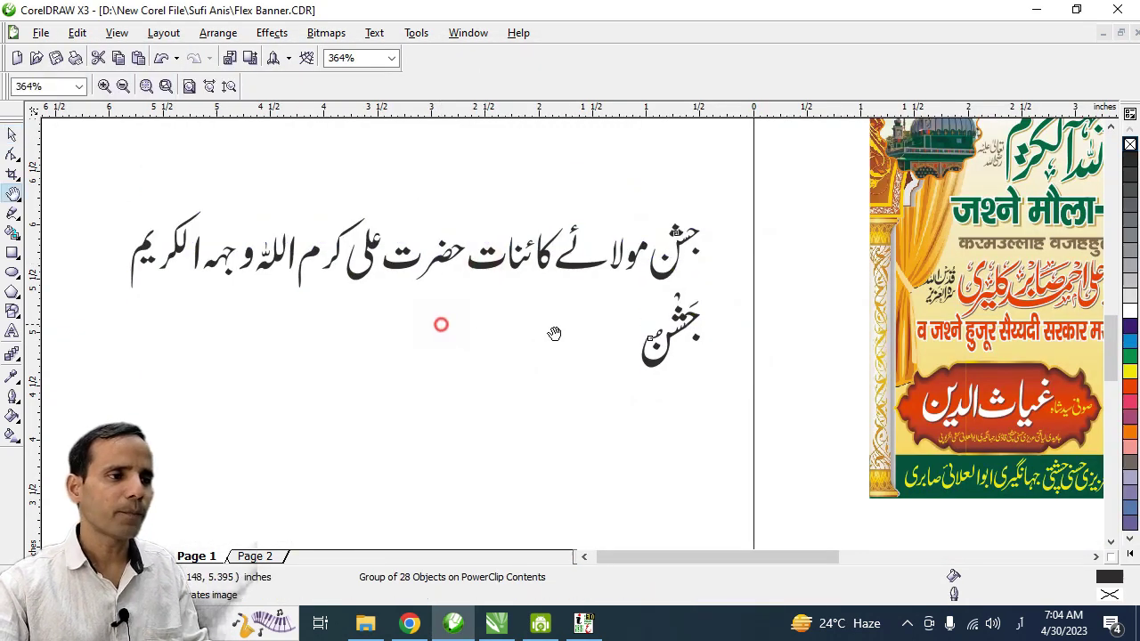
scroll(554, 333, "left", 3)
key("space")
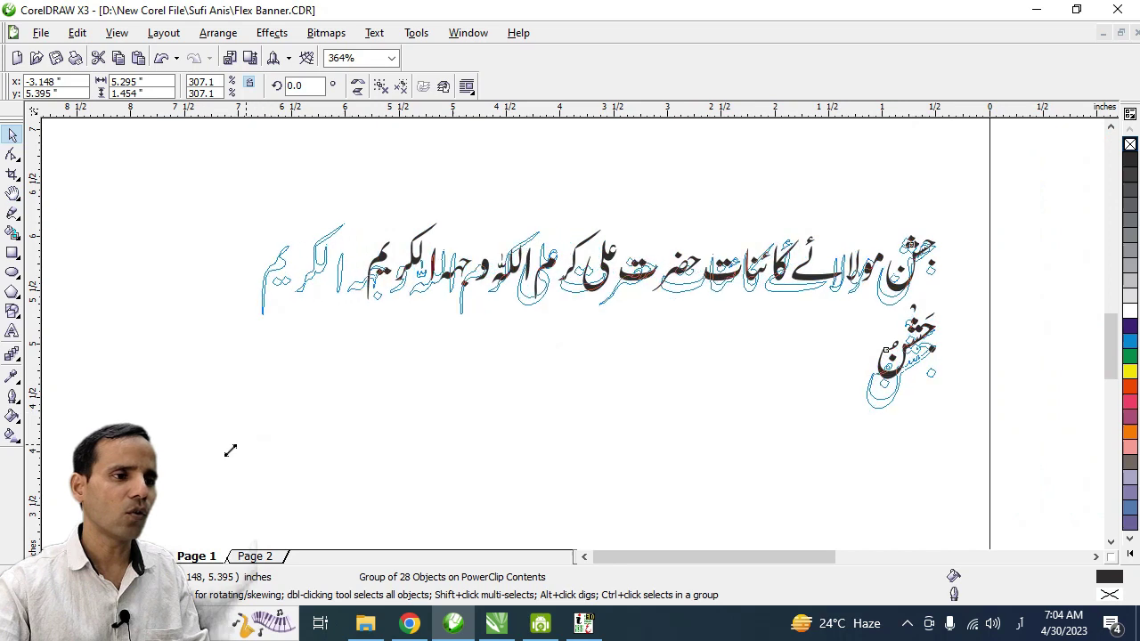
left_click_drag(360, 388, 228, 424)
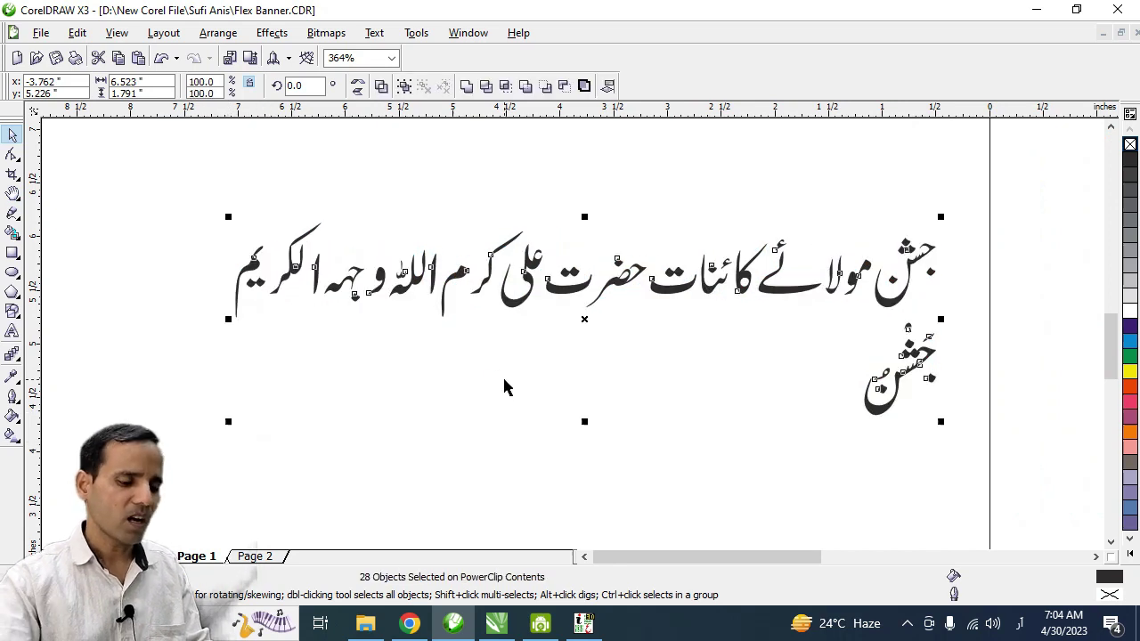
key("h")
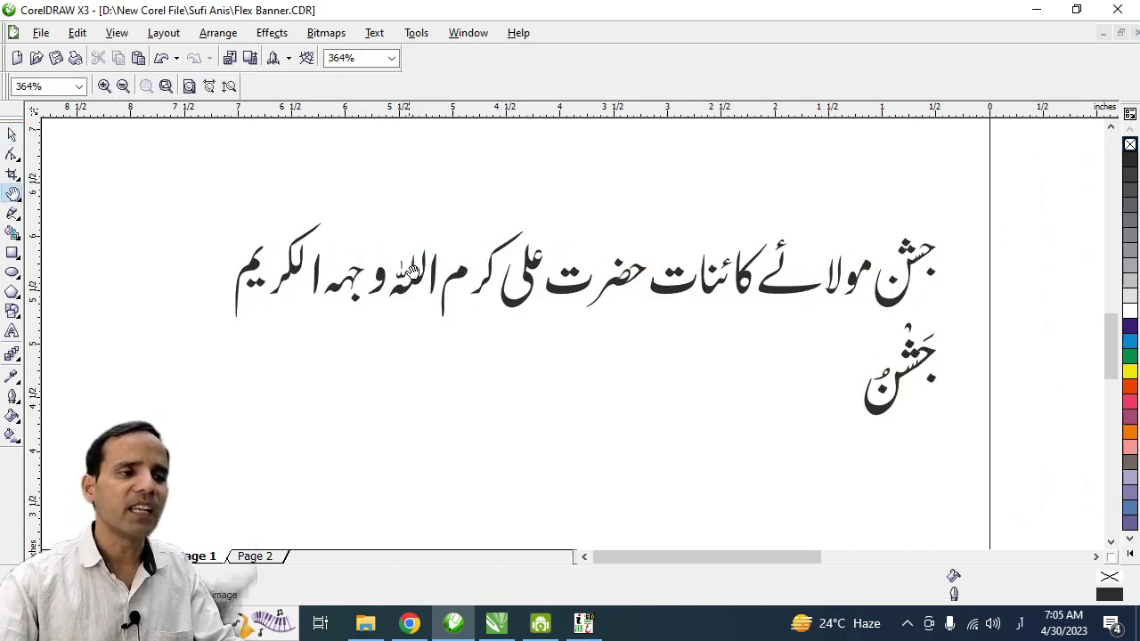
left_click(584, 623)
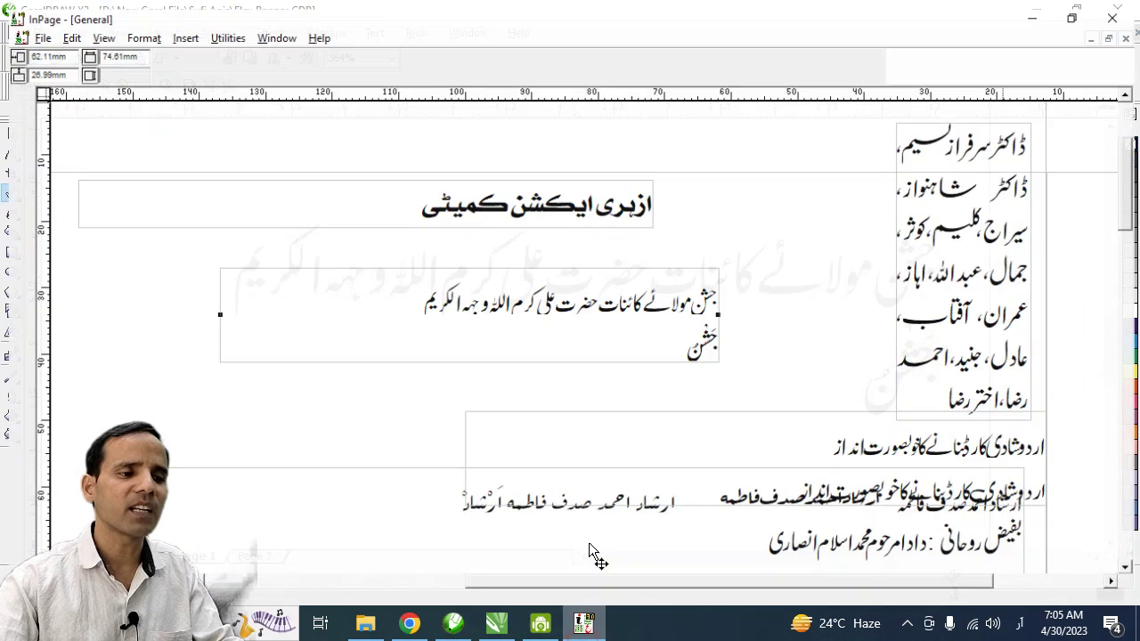
Append the word اللہ at the end of the headline's first line.
left_click(14, 109)
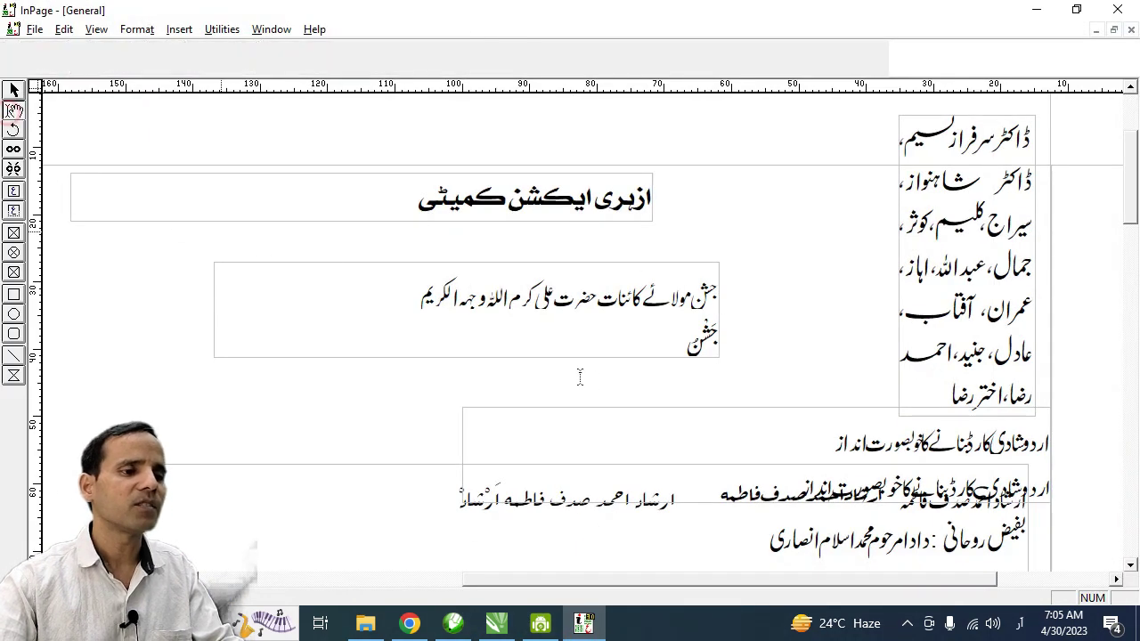
left_click(366, 303)
type("الل")
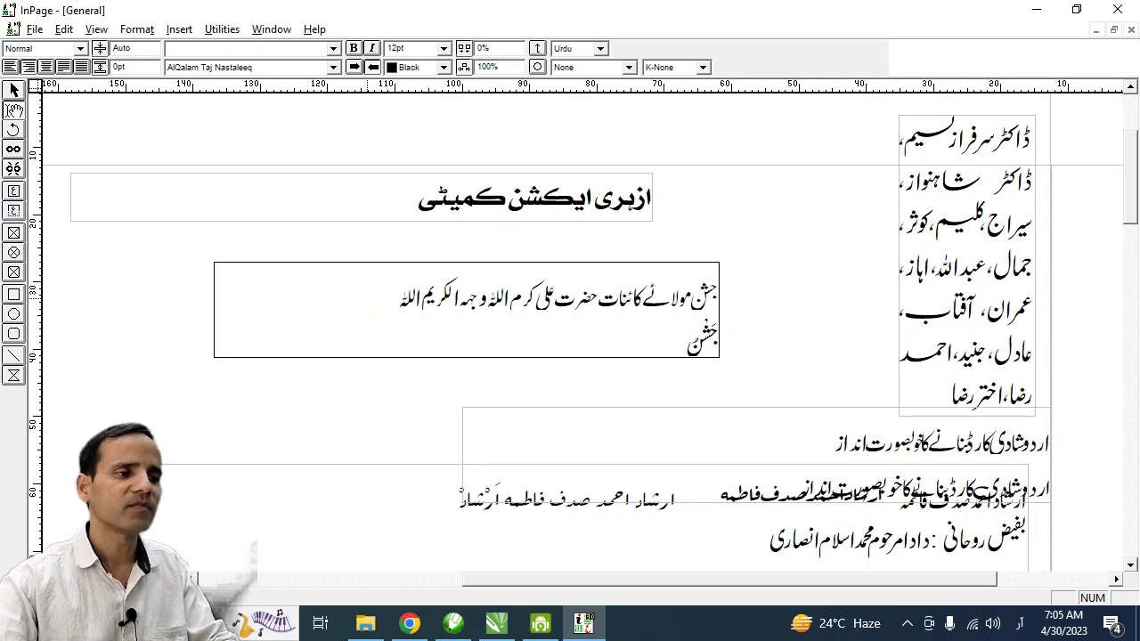
type("ہ")
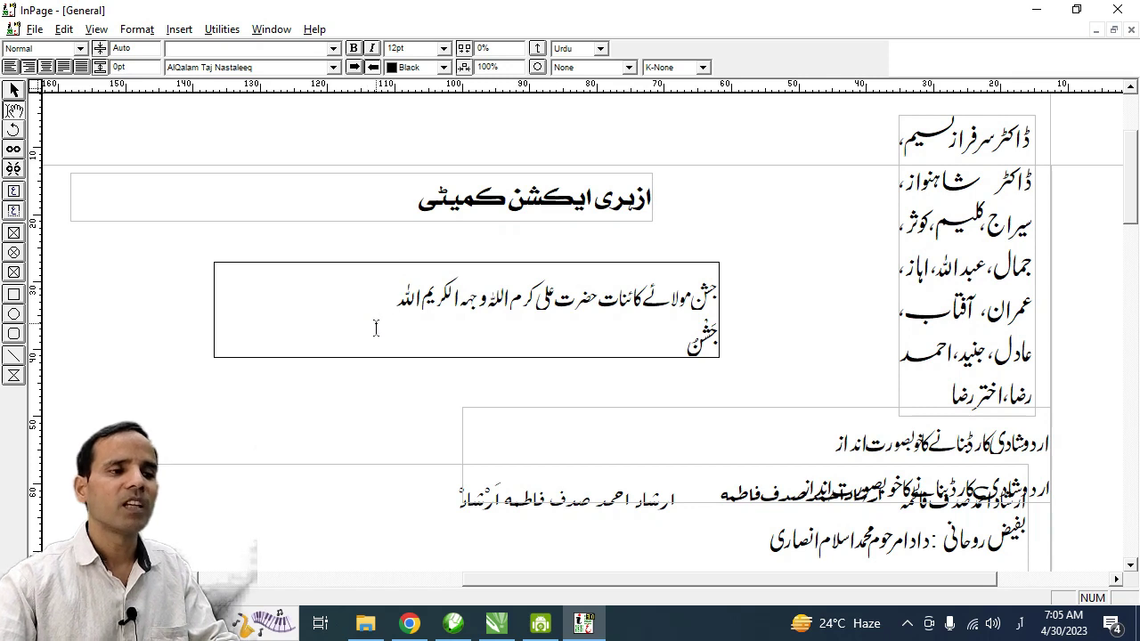
left_click(15, 90)
left_click(33, 28)
Export the اللہ version, compare it with the original headline, and nudge the copy lower.
left_click(89, 279)
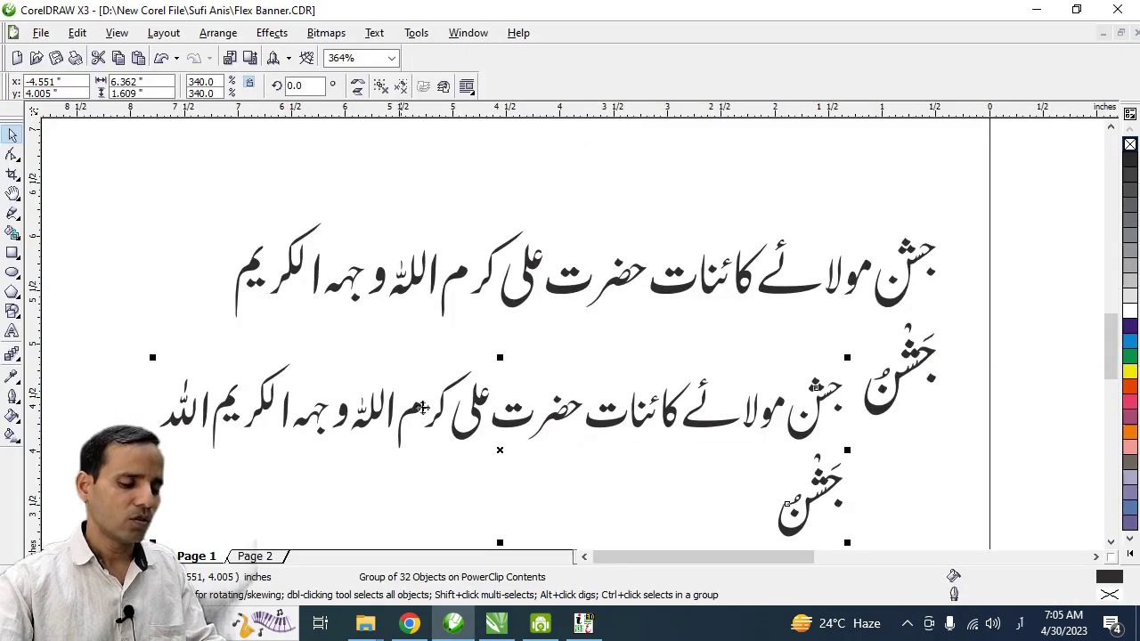
scroll(387, 333, "up", 5)
scroll(491, 412, "down", 3)
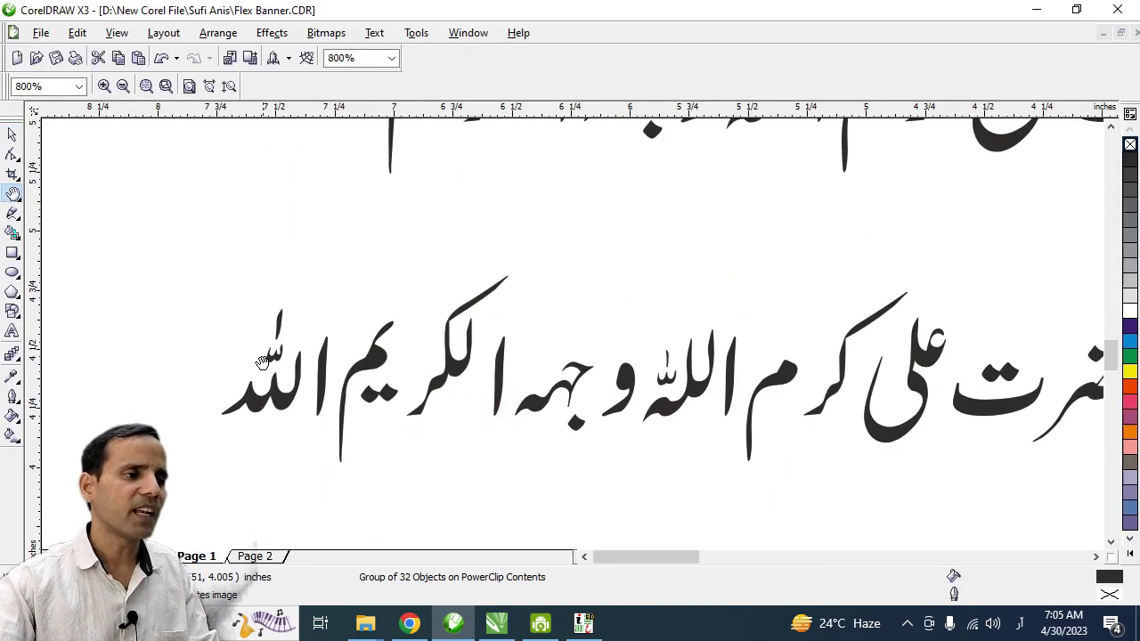
left_click_drag(267, 367, 220, 434)
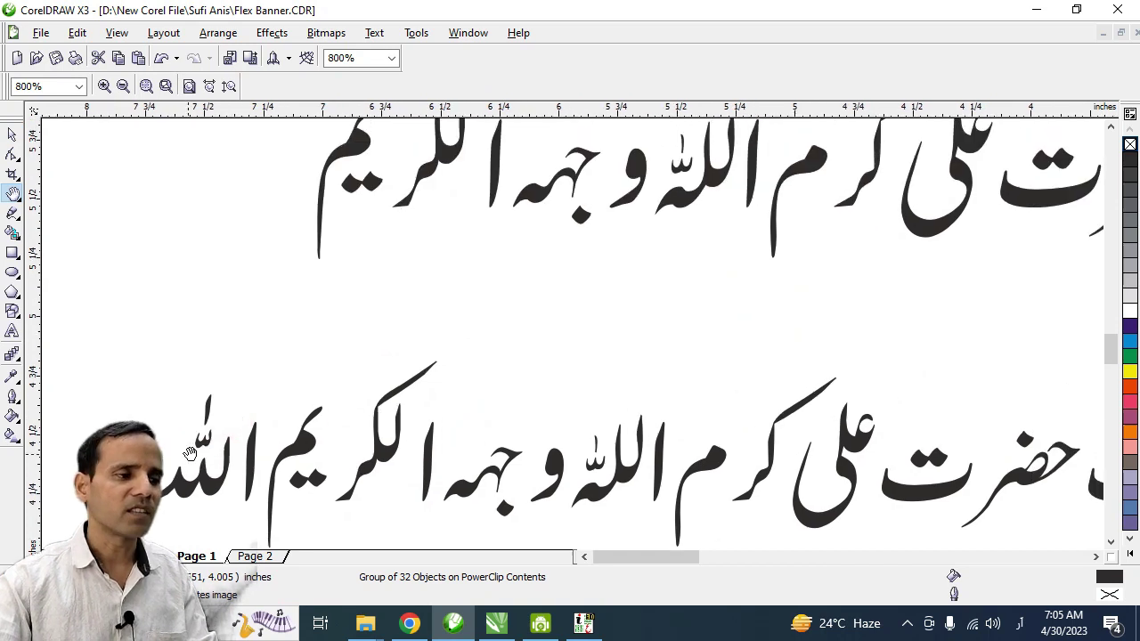
left_click_drag(221, 428, 201, 461)
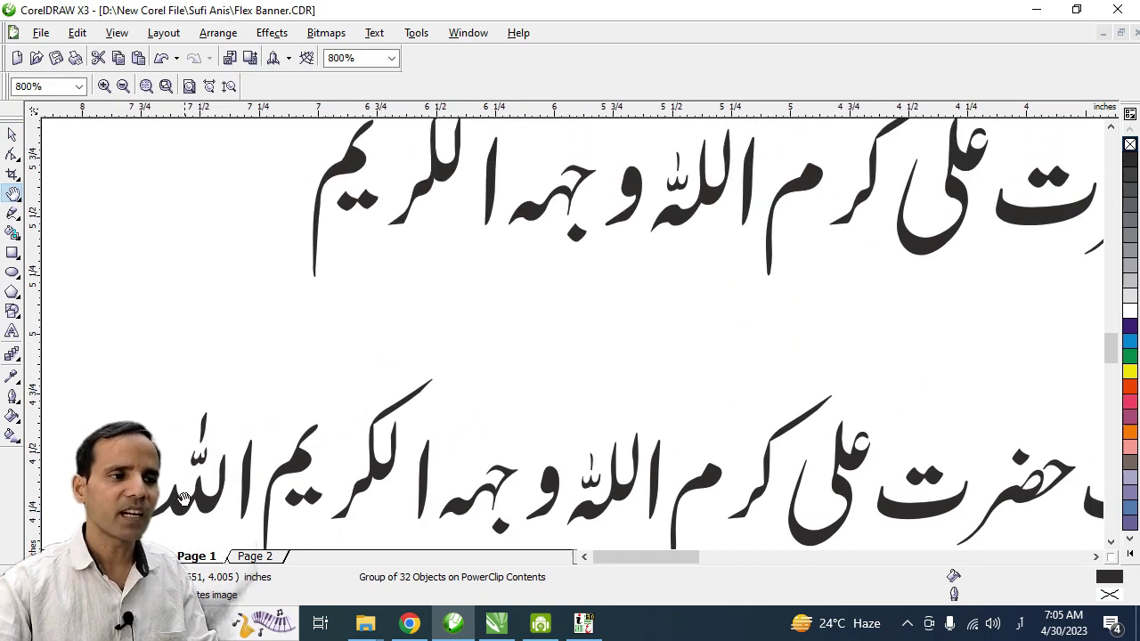
left_click_drag(573, 354, 505, 392)
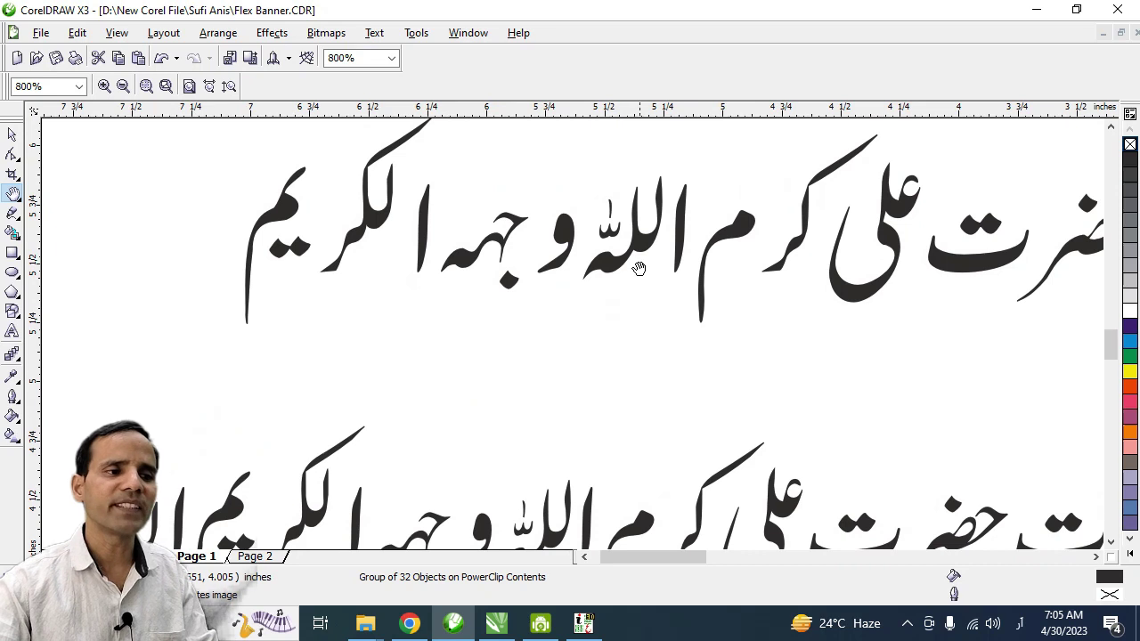
scroll(635, 265, "down", 1)
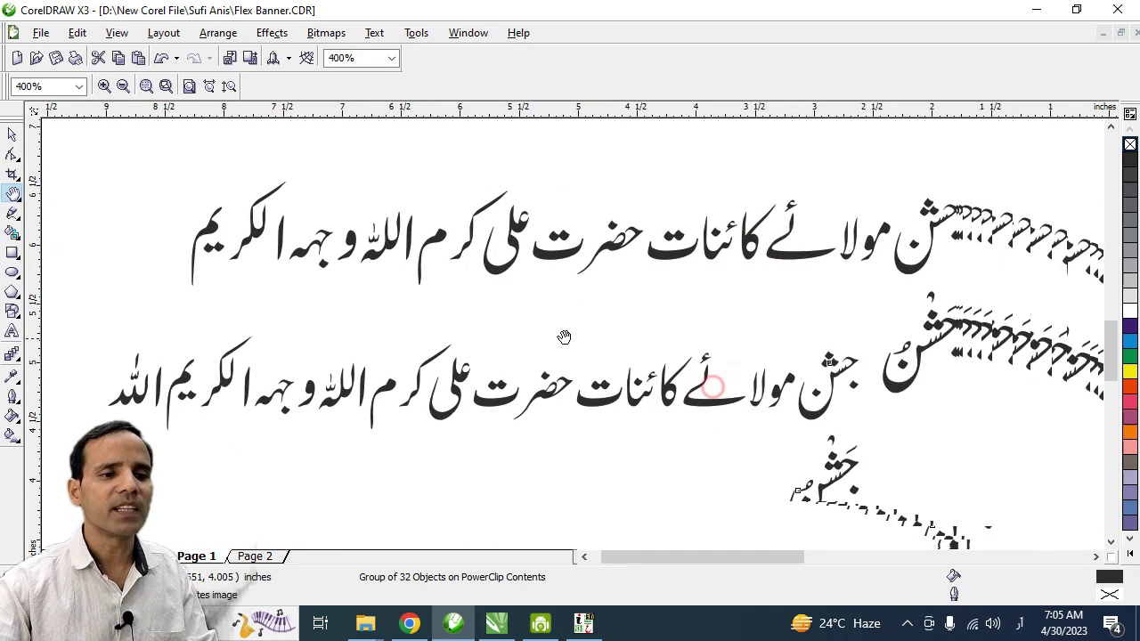
key("space")
key("Down")
key("Down")
key("Down")
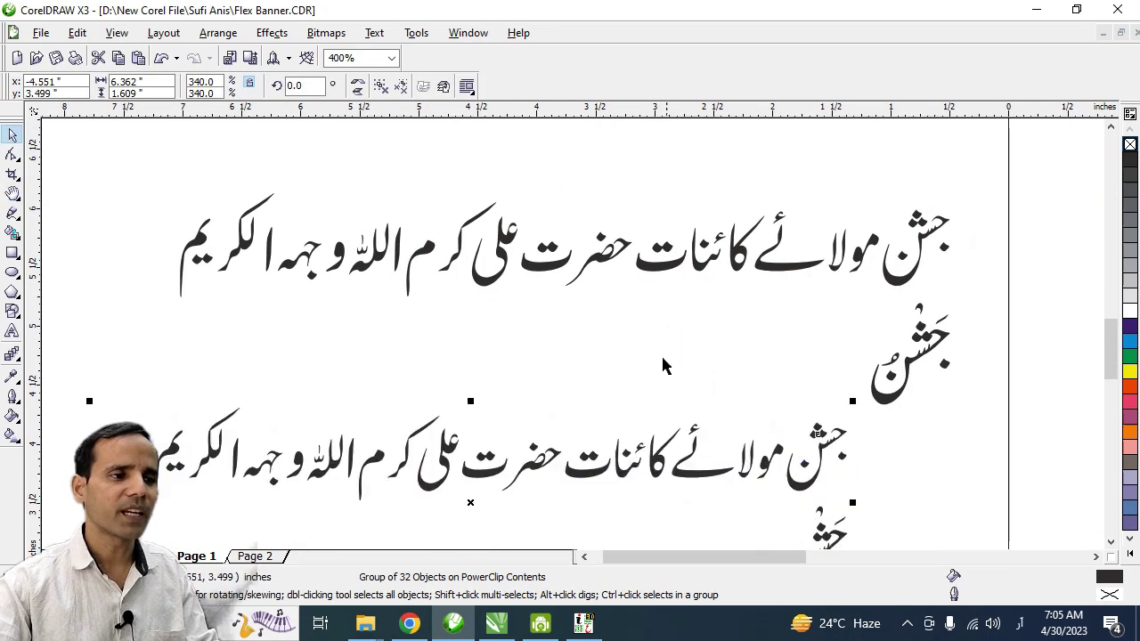
left_click(335, 157)
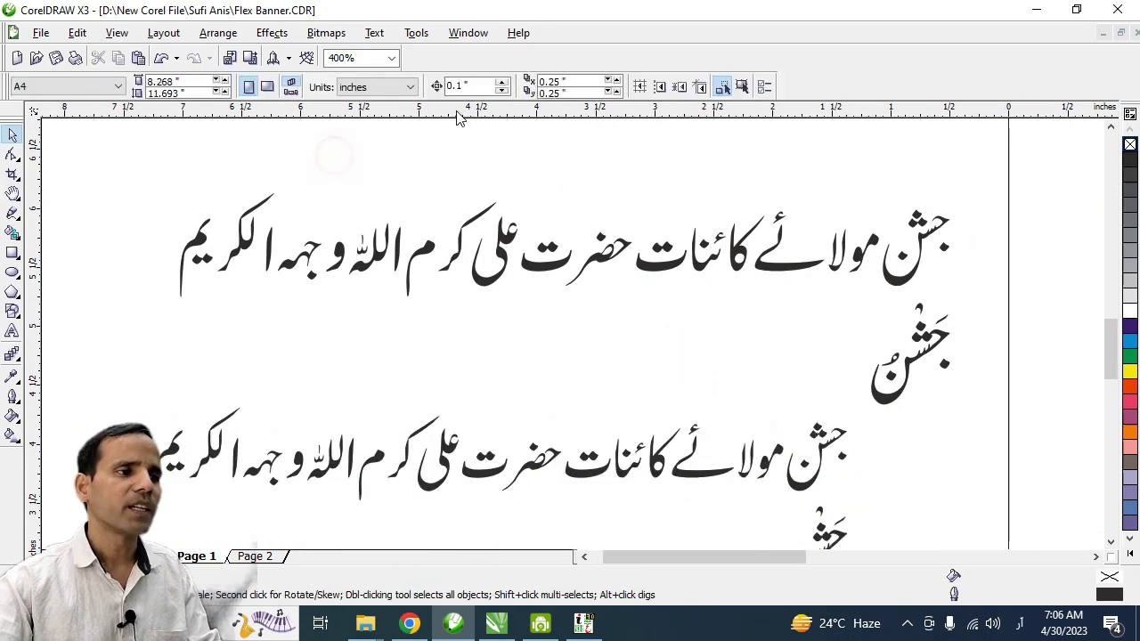
Add a guideline along the bottom of the first headline line.
left_click(454, 221)
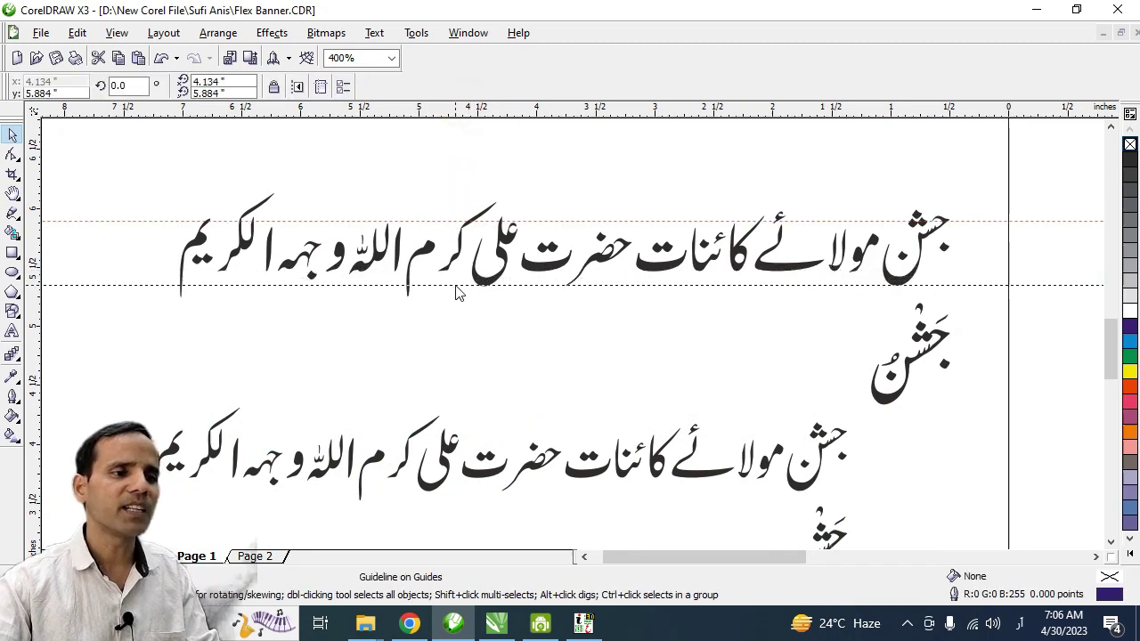
left_click_drag(454, 222, 455, 285)
key("h")
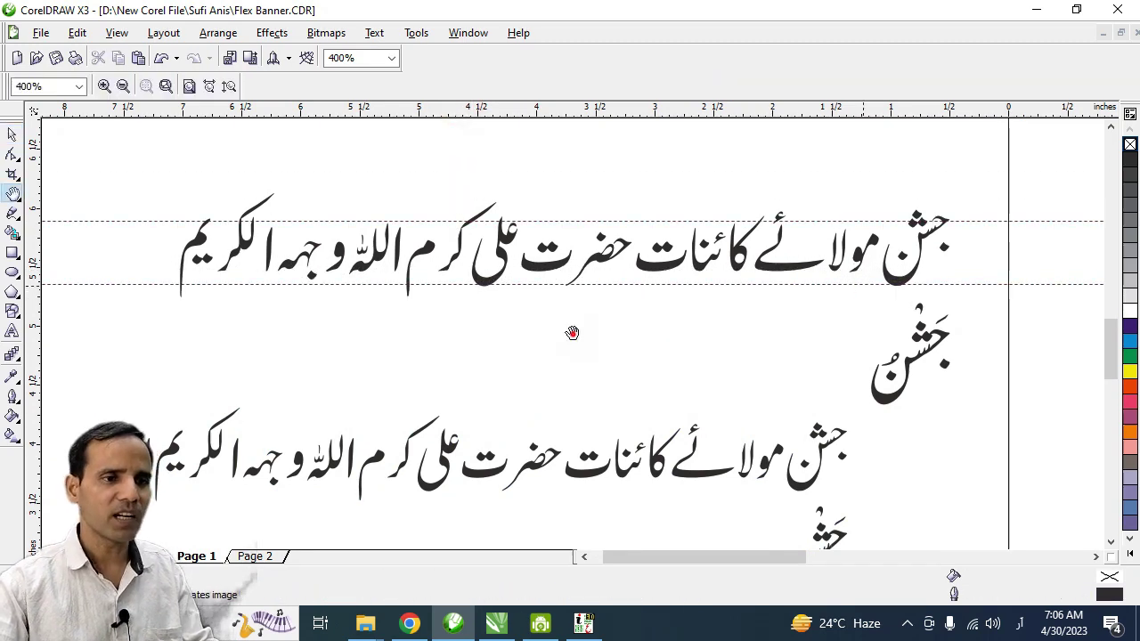
scroll(611, 323, "up", 1)
scroll(636, 318, "up", 1)
scroll(675, 320, "up", 2)
key("space")
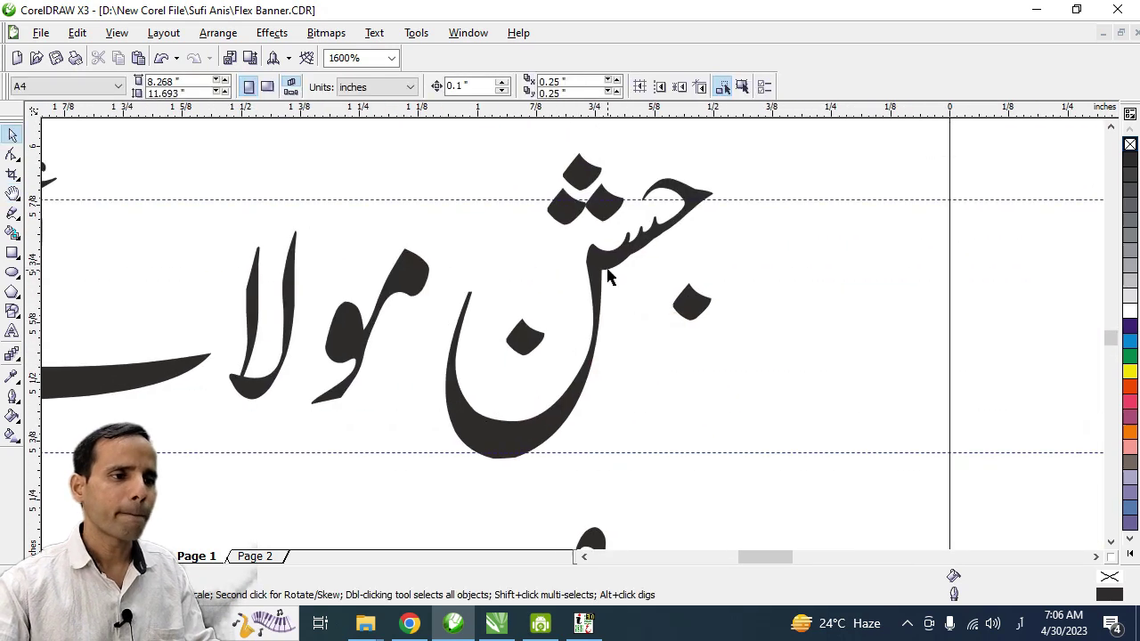
Shrink the word جشن slightly and break it apart.
left_click(593, 253)
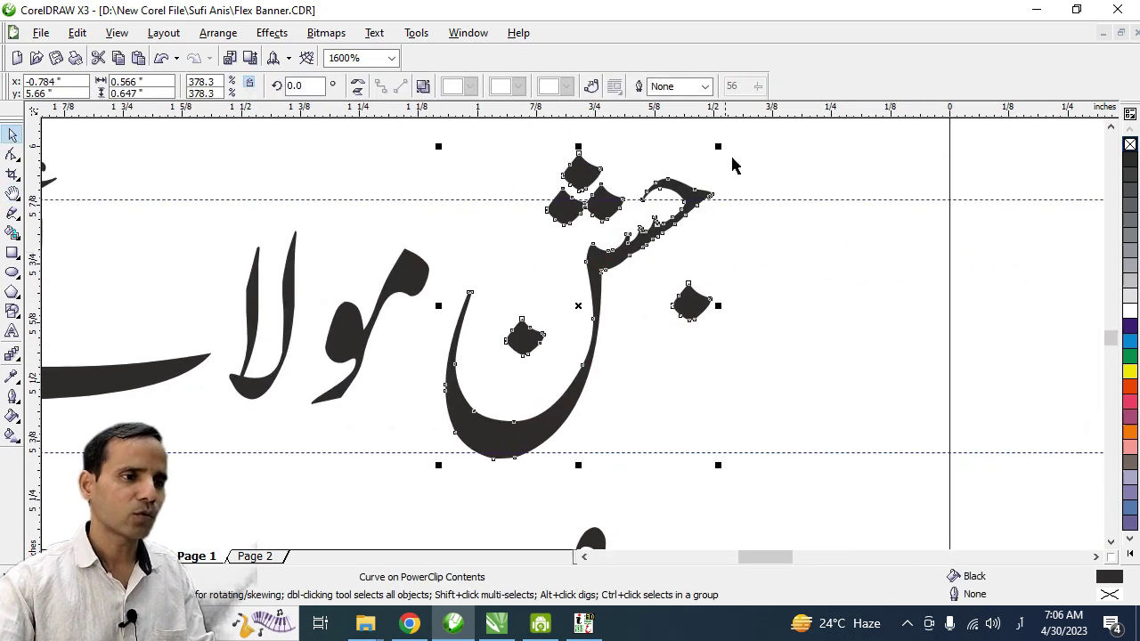
left_click_drag(718, 149, 711, 173)
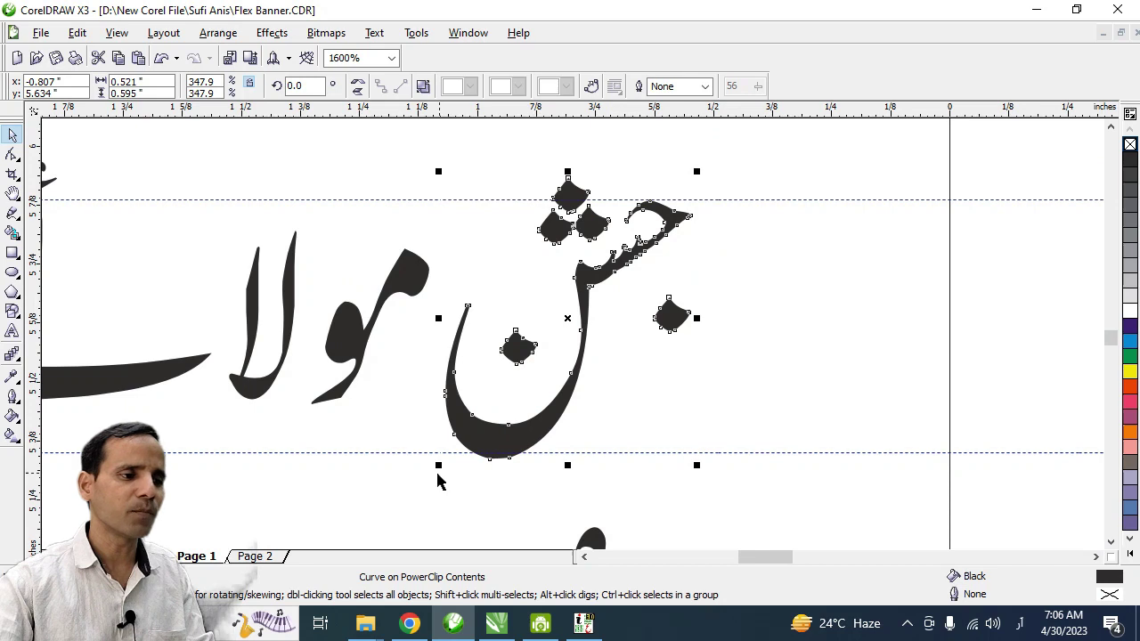
left_click_drag(439, 465, 446, 455)
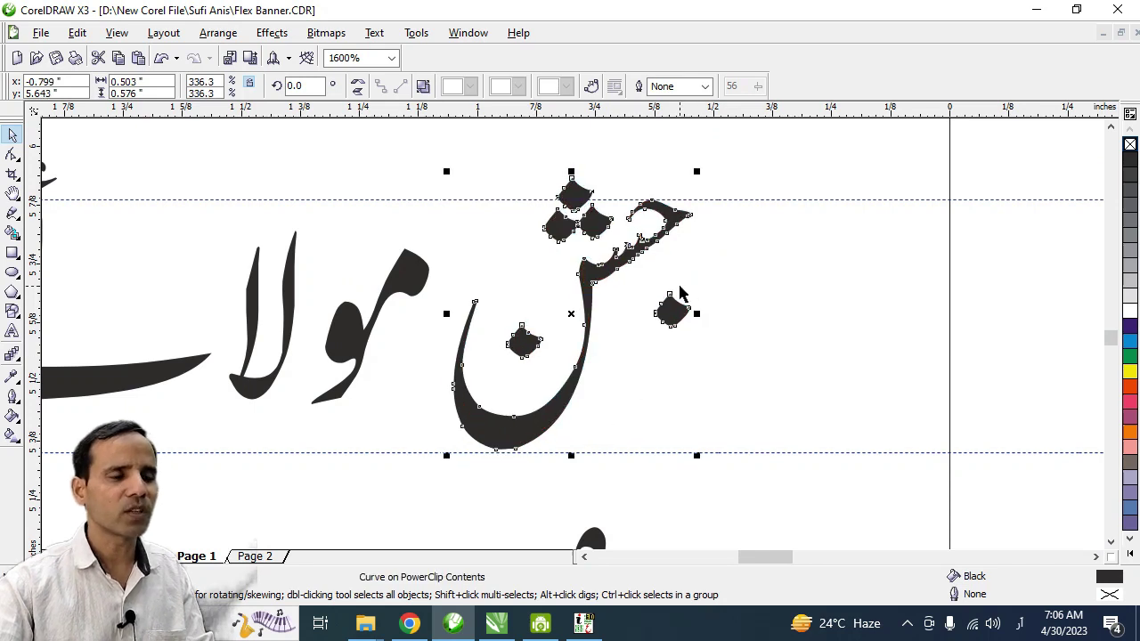
left_click(423, 86)
left_click(860, 291)
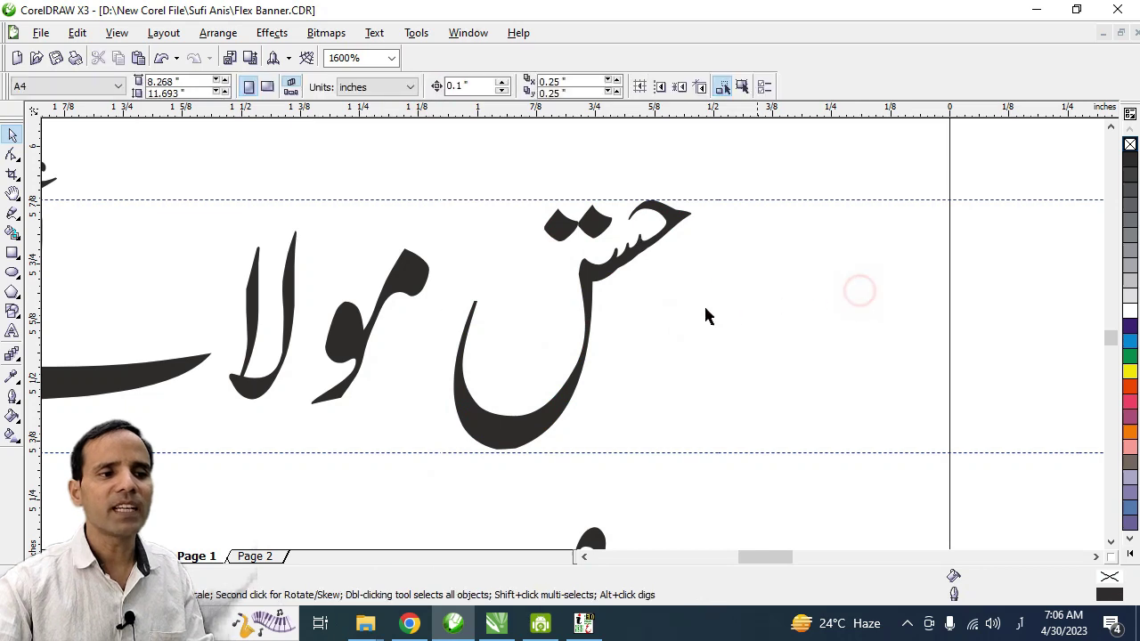
Close the unfilled dot so it fills black and restore the dots of جشن.
left_click_drag(757, 273, 603, 389)
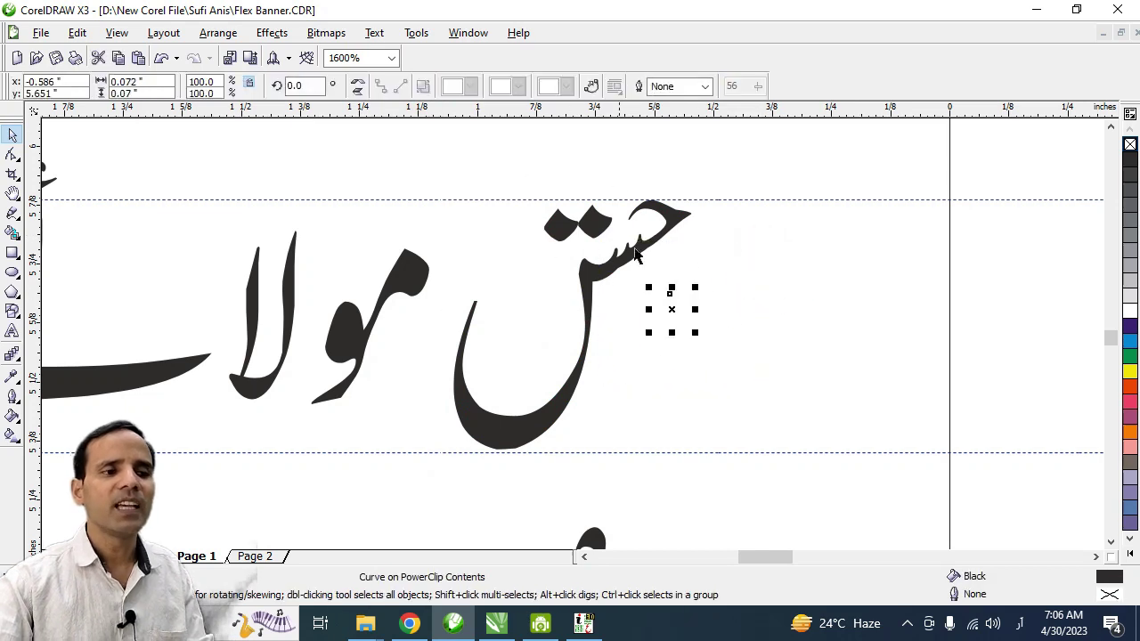
left_click(592, 88)
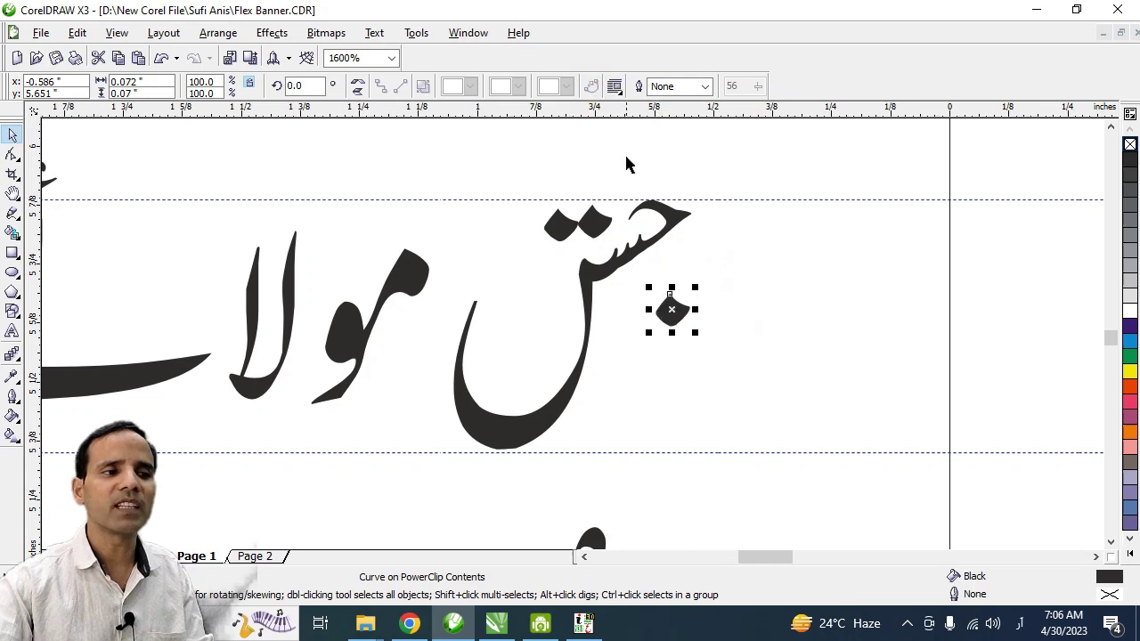
left_click_drag(521, 228, 525, 224)
mouse_move(505, 179)
left_mouse_down()
mouse_move(614, 248)
mouse_move(605, 234)
left_mouse_up()
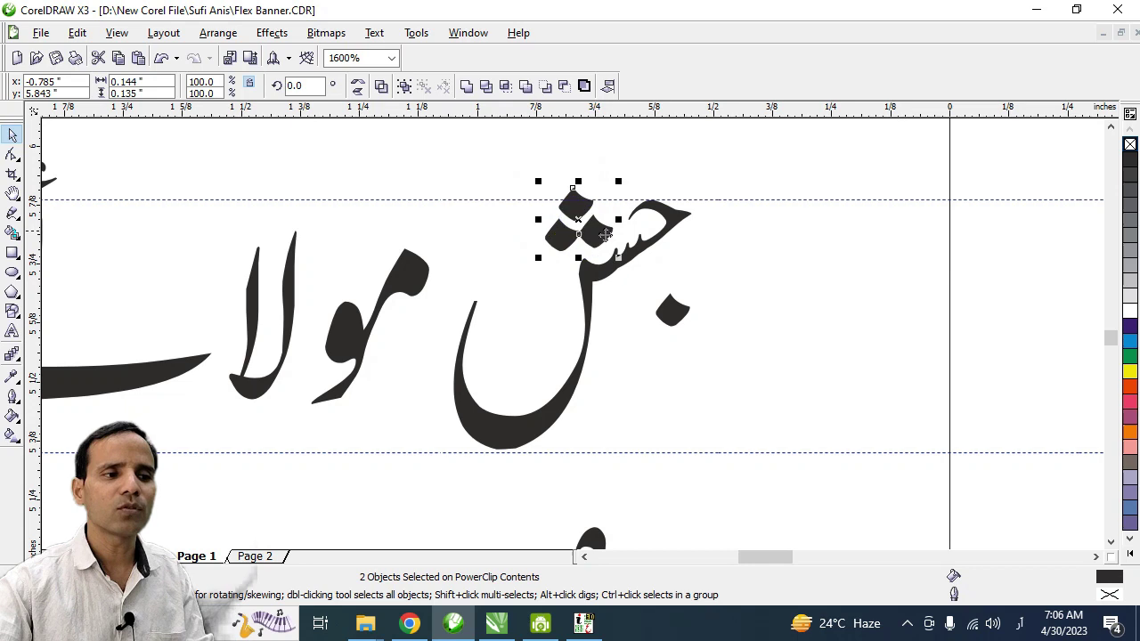
left_click(670, 311)
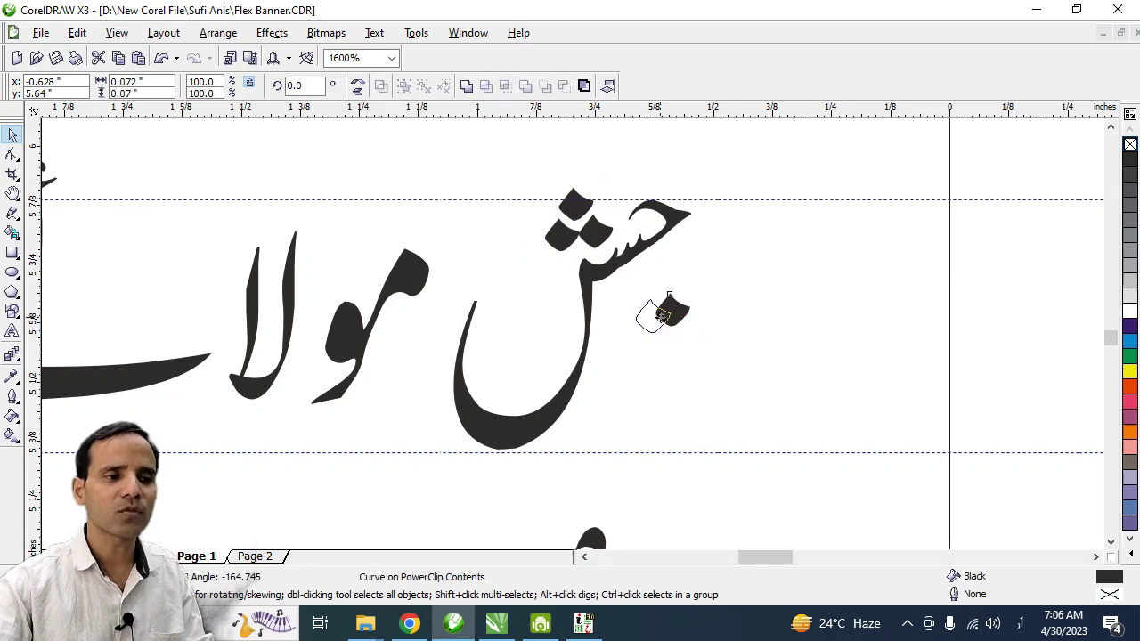
Move and rotate مو, لا and ئے into a compact stacked مولائے.
scroll(701, 366, "left", 3)
left_click_drag(641, 321, 672, 374)
left_click_drag(572, 321, 626, 331)
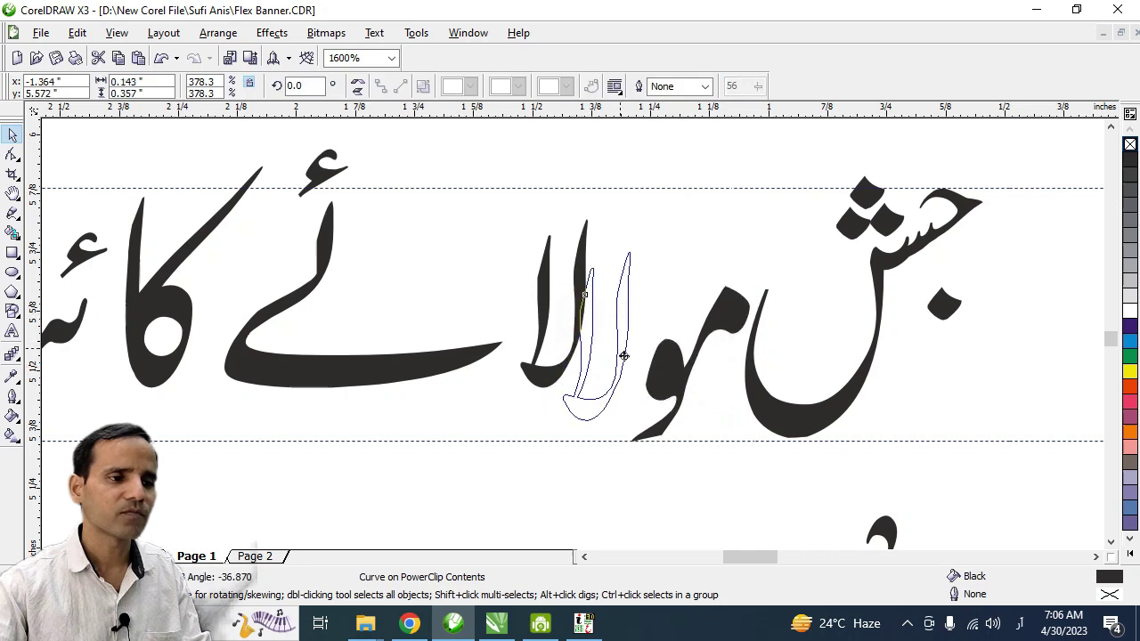
left_click_drag(383, 369, 602, 426)
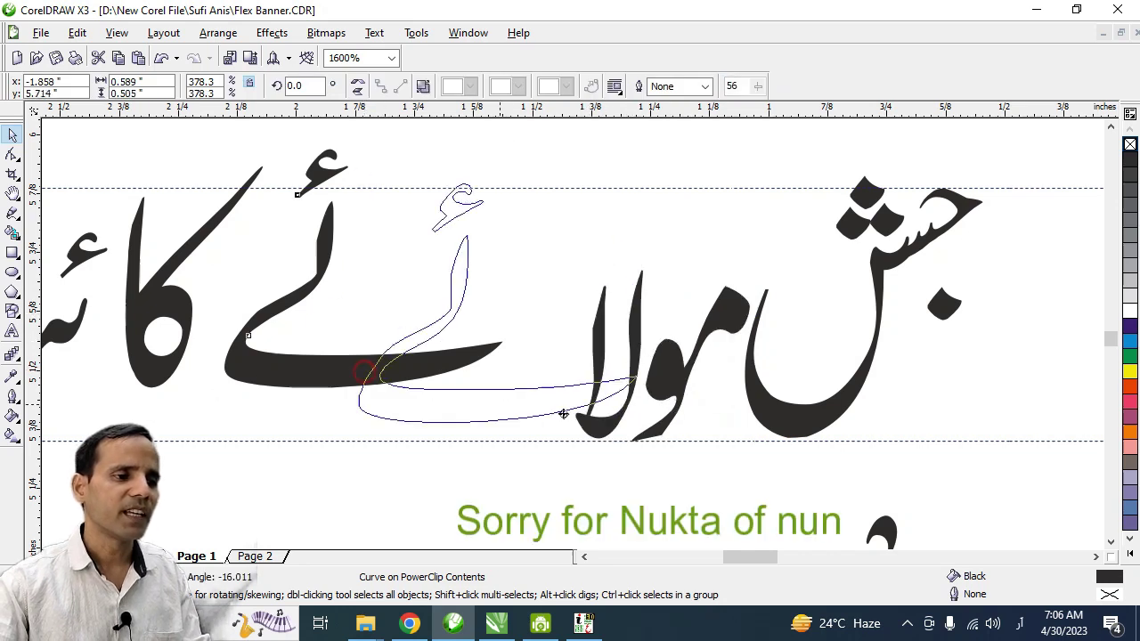
mouse_move(602, 425)
left_mouse_down()
mouse_move(672, 374)
mouse_move(686, 326)
mouse_move(713, 312)
left_mouse_up()
left_click(650, 346)
left_click_drag(621, 362, 654, 373)
left_click(674, 338, "shift")
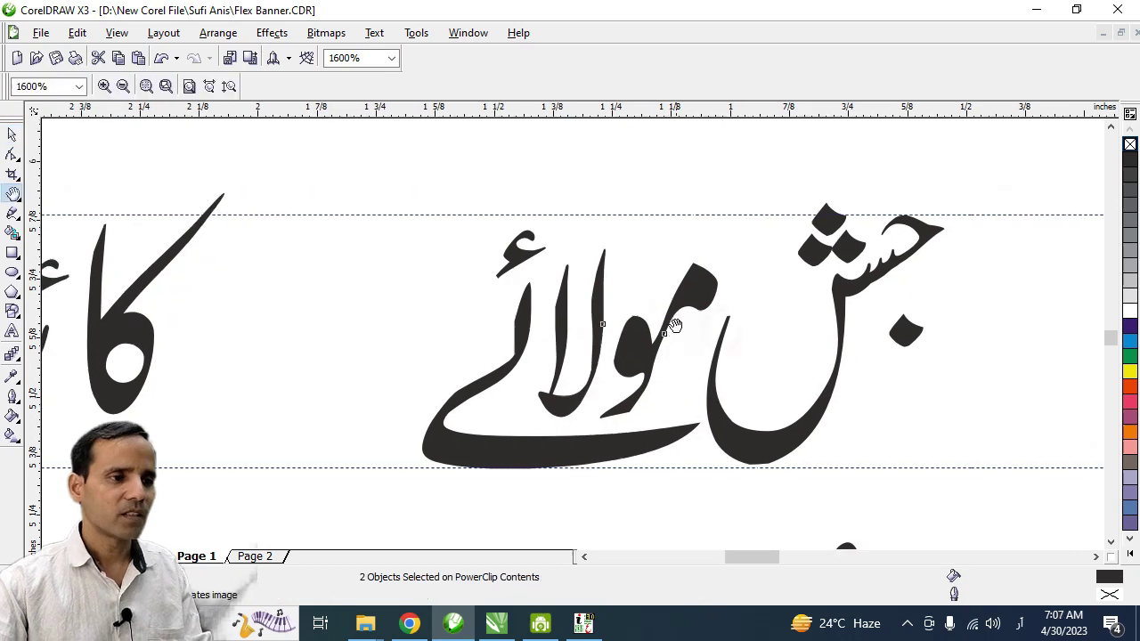
scroll(572, 333, "up", 1)
key("F10")
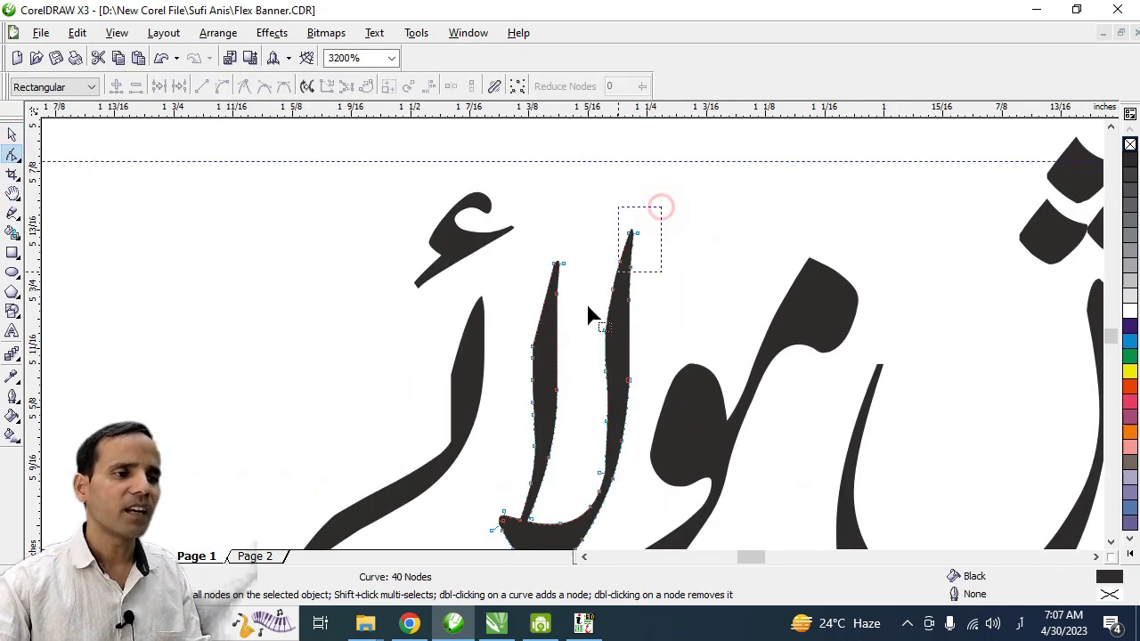
Raise the tops of both لا strokes by dragging their nodes.
left_click_drag(587, 374, 587, 354)
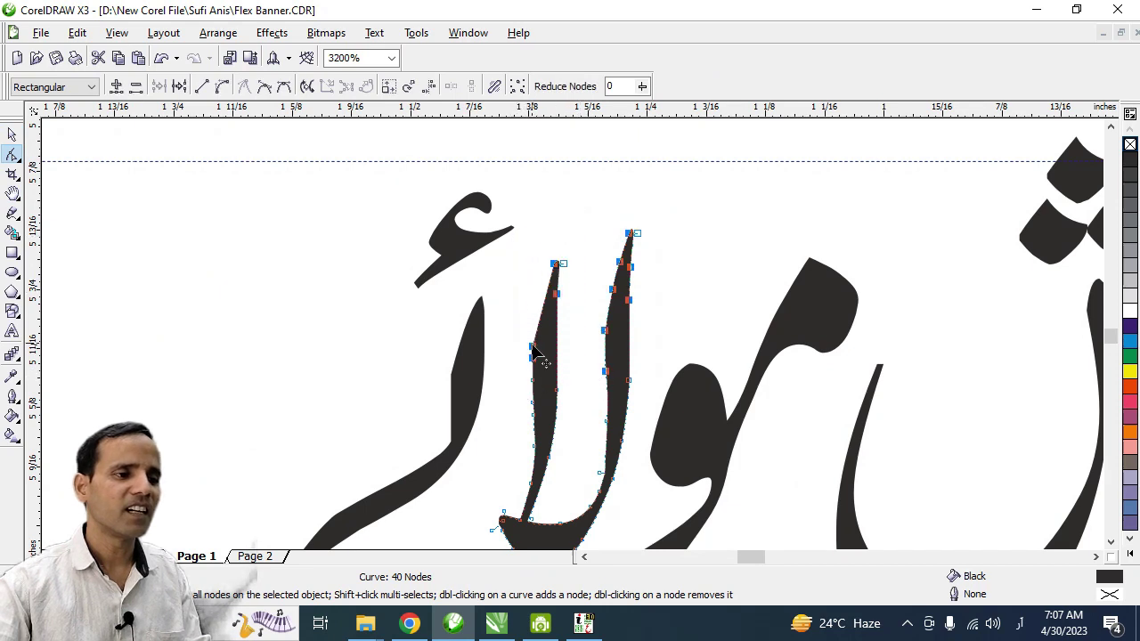
left_click_drag(532, 349, 533, 296)
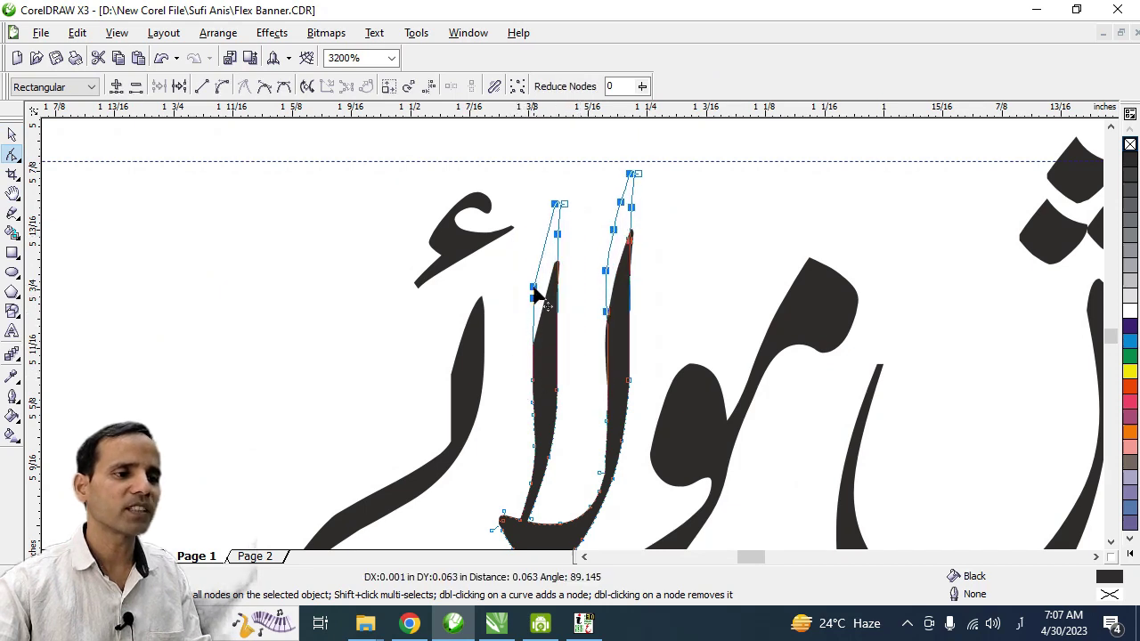
left_click_drag(532, 294, 526, 288)
key("F3")
key("space")
Drag کا, ئنا and ت beside مولائے to form کائنات.
left_click_drag(379, 319, 640, 371)
left_click_drag(268, 351, 543, 399)
mouse_move(116, 370)
left_mouse_down()
mouse_move(606, 245)
mouse_move(633, 253)
left_mouse_up()
key("h")
key("space")
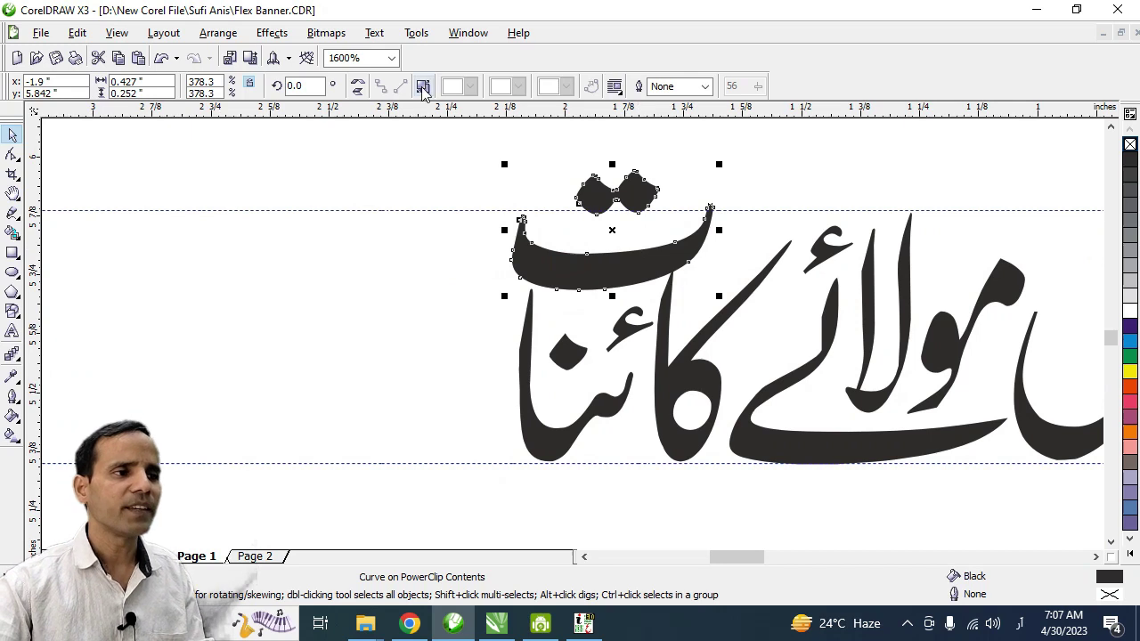
Break apart the ت and scale its dots and body down to about 92%.
left_click(423, 86)
left_click(410, 186)
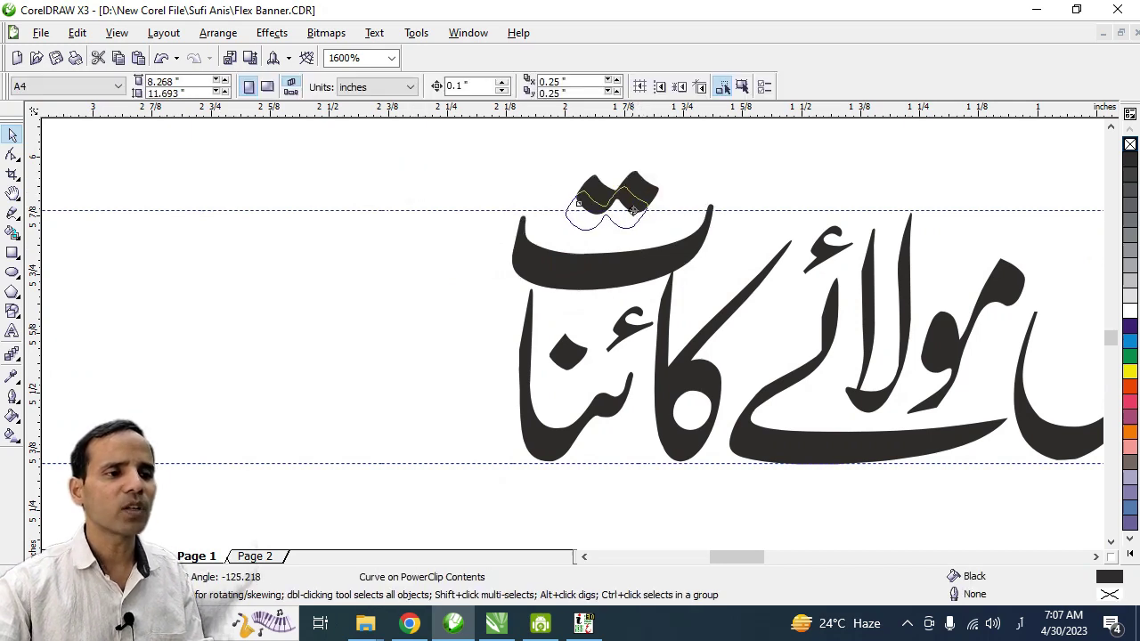
left_click(606, 205)
left_click(642, 270, "shift")
left_click_drag(721, 181, 713, 199)
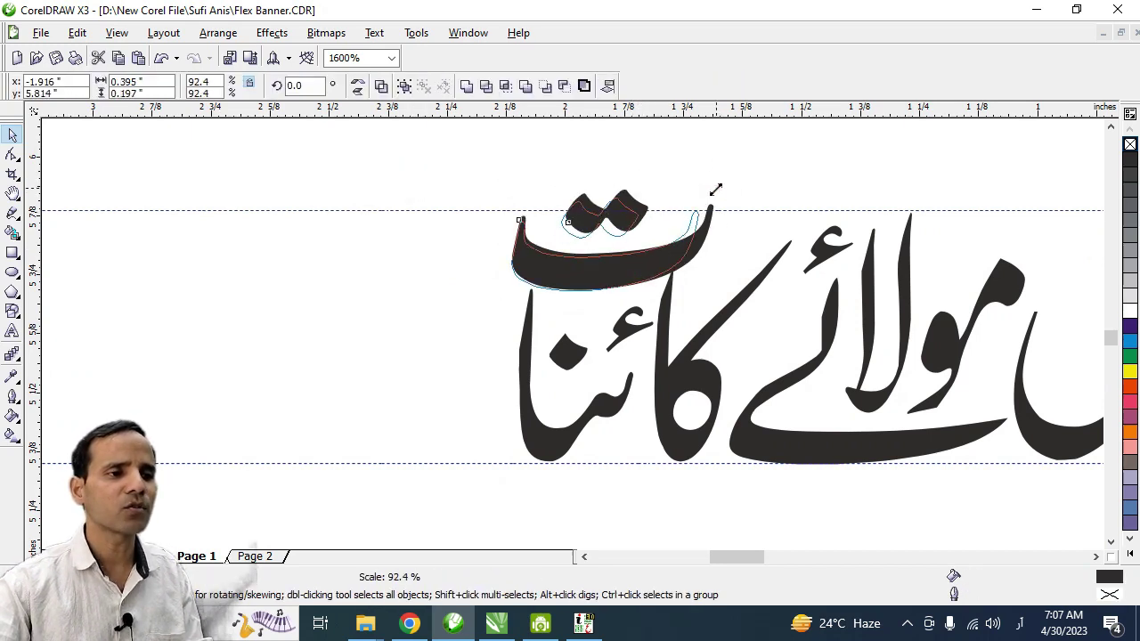
left_click(753, 183)
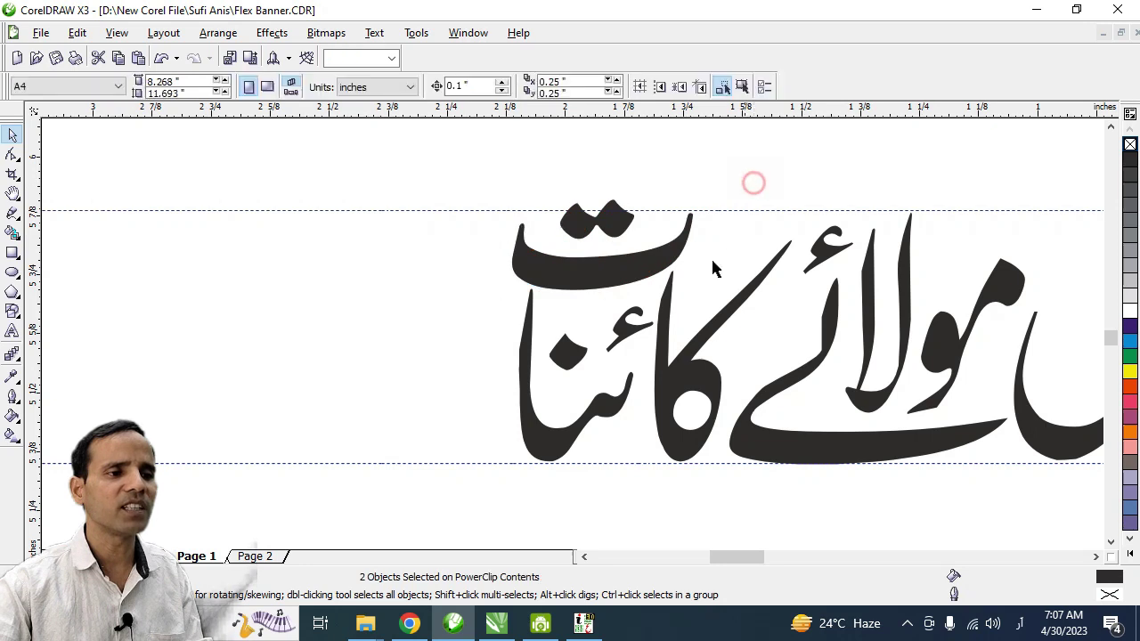
left_click(611, 410)
Drag حضر from the next word right beside کائنات.
key("h")
left_click_drag(594, 387, 581, 376)
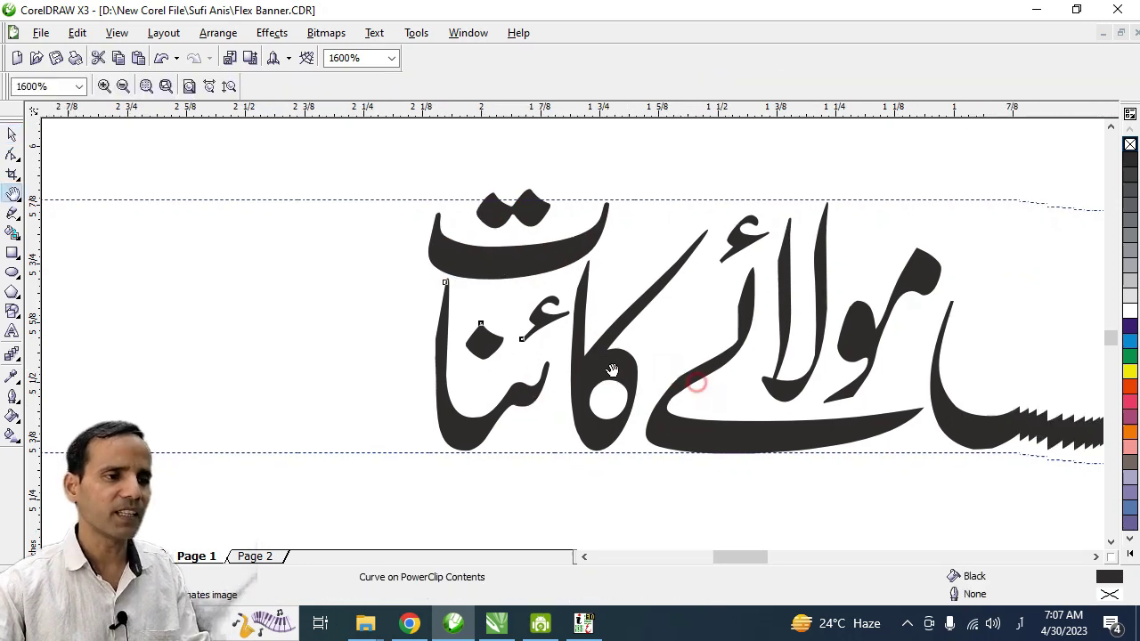
key("F3")
key("space")
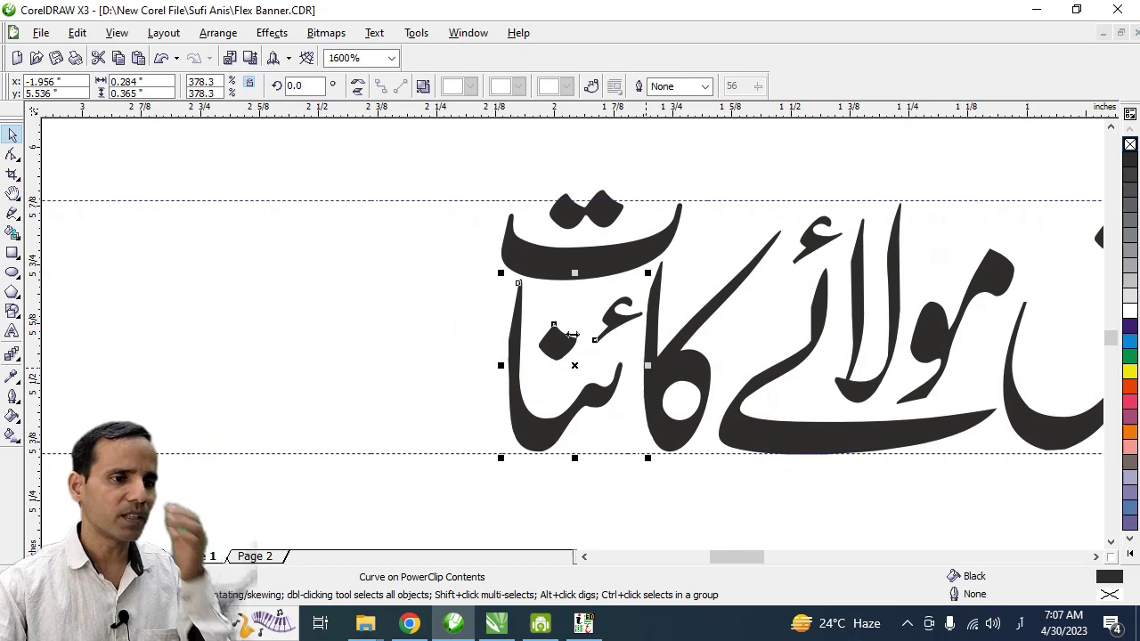
left_click(589, 408)
key("h")
left_click_drag(481, 376, 696, 365)
key("space")
left_click_drag(437, 321, 695, 335)
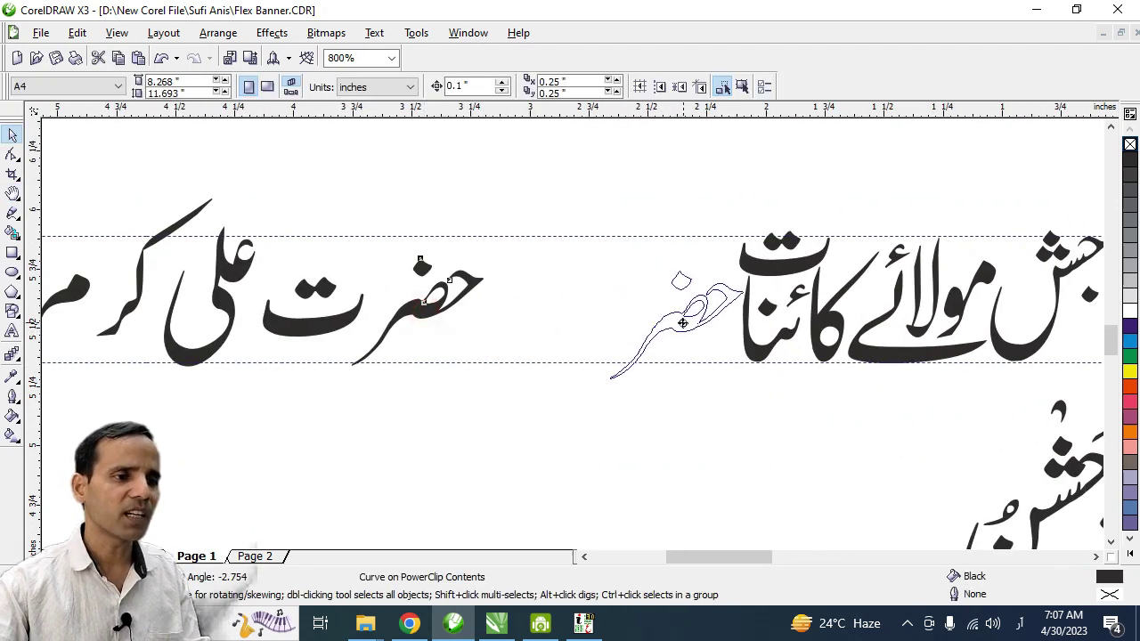
Place the ت above حضر to form حضرت.
left_click_drag(344, 326, 711, 273)
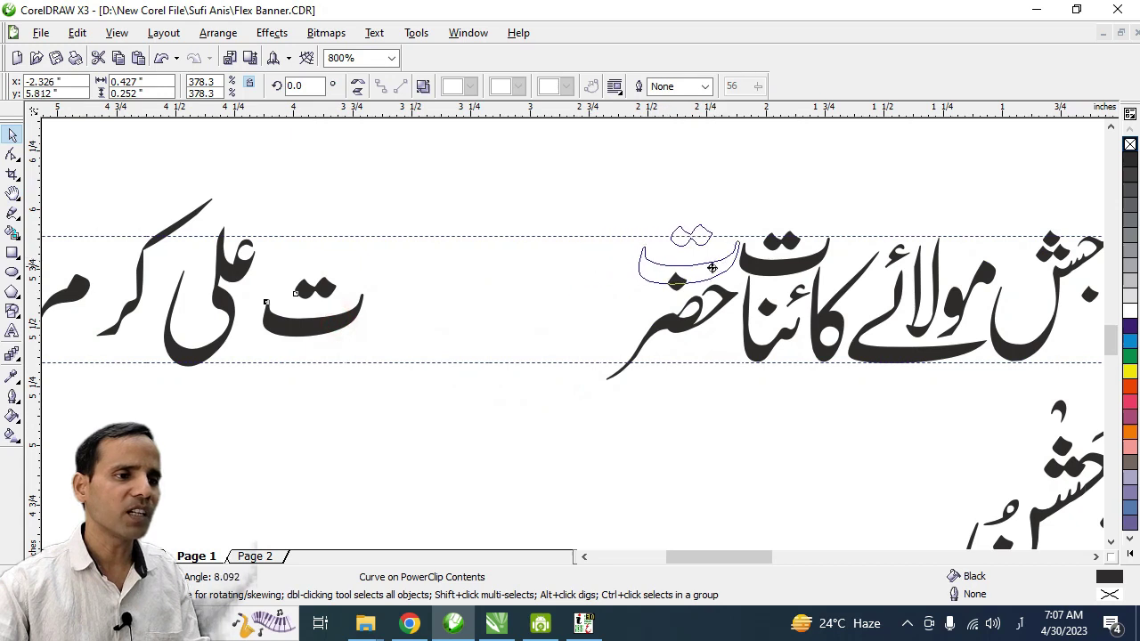
scroll(573, 341, "up", 1)
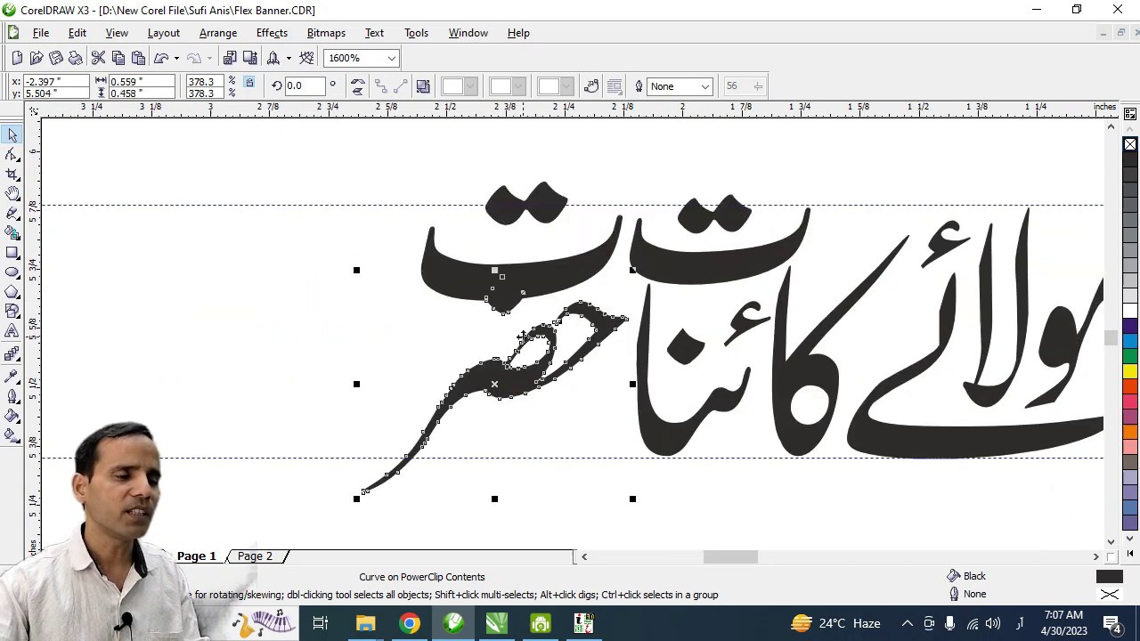
scroll(572, 337, "up", 1)
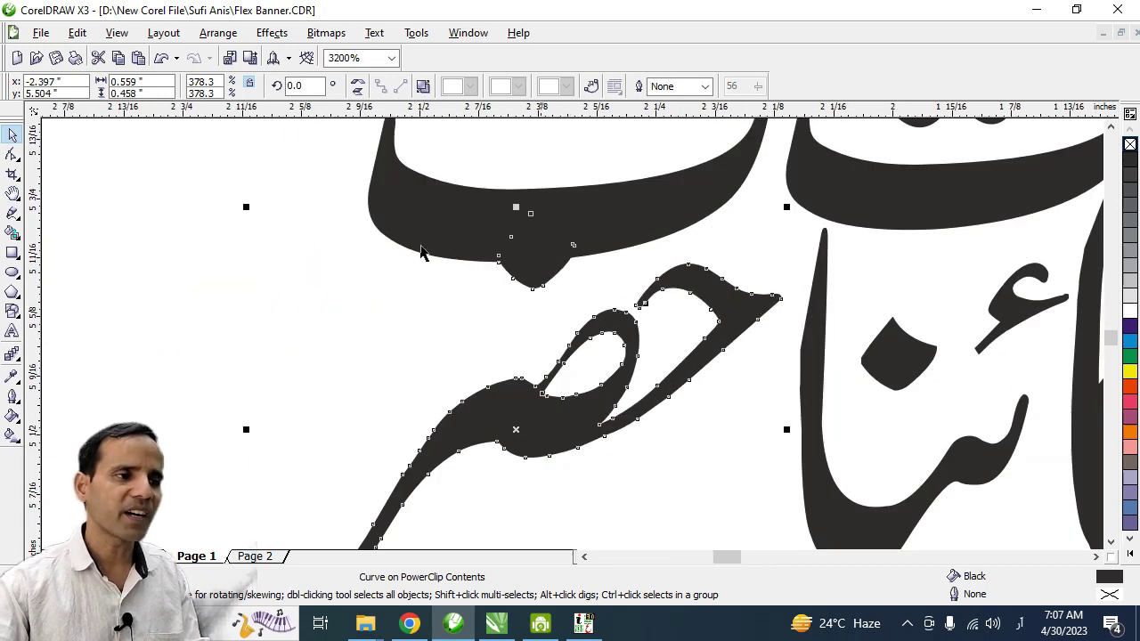
Marquee the hidden ض dot's nodes and drag them down, clear of the ت.
left_click(12, 157)
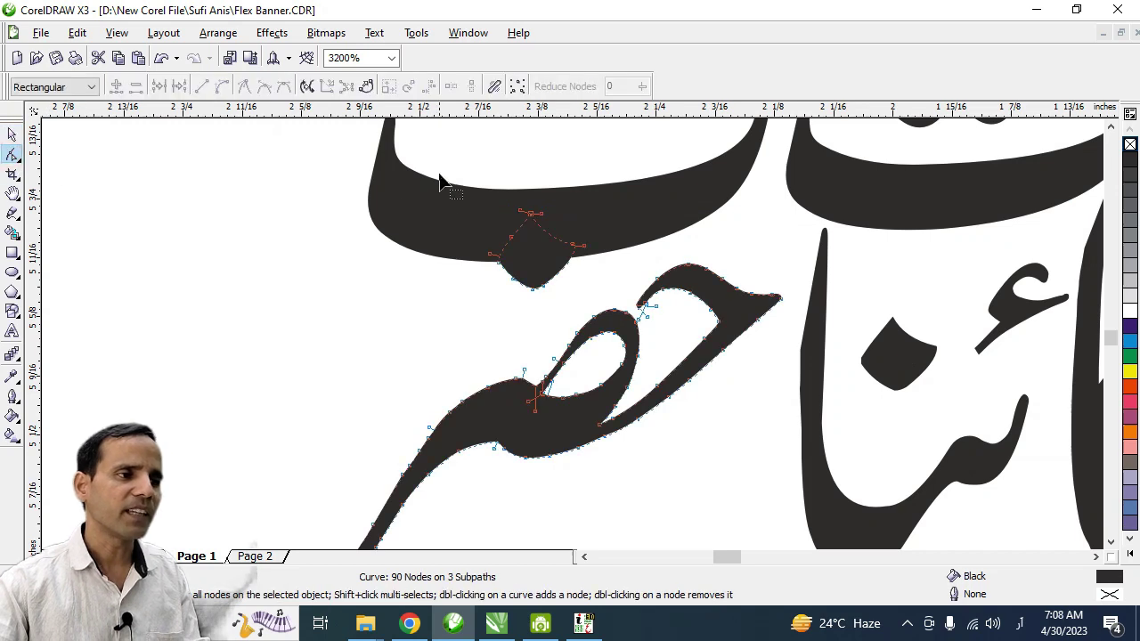
left_click_drag(436, 172, 599, 302)
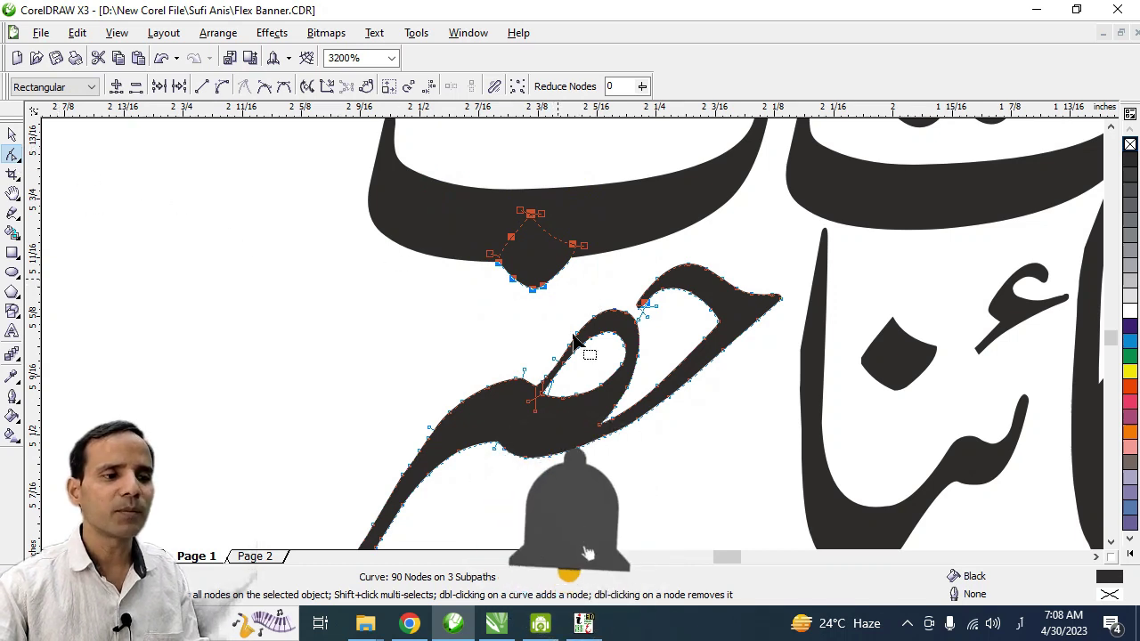
scroll(574, 341, "up", 1)
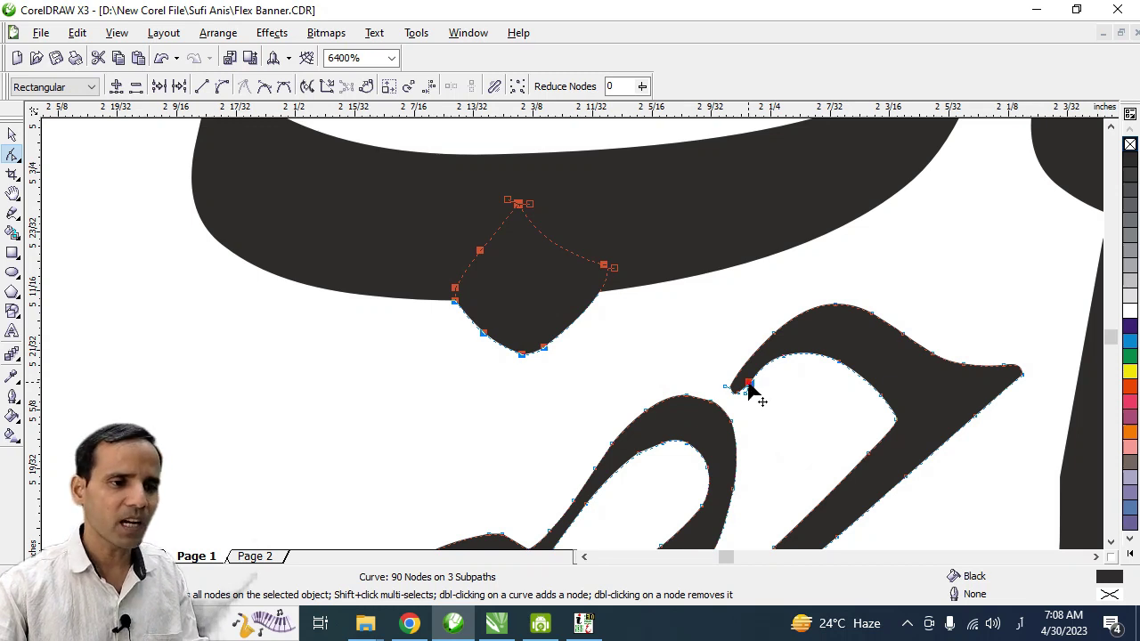
left_click_drag(454, 296, 411, 431)
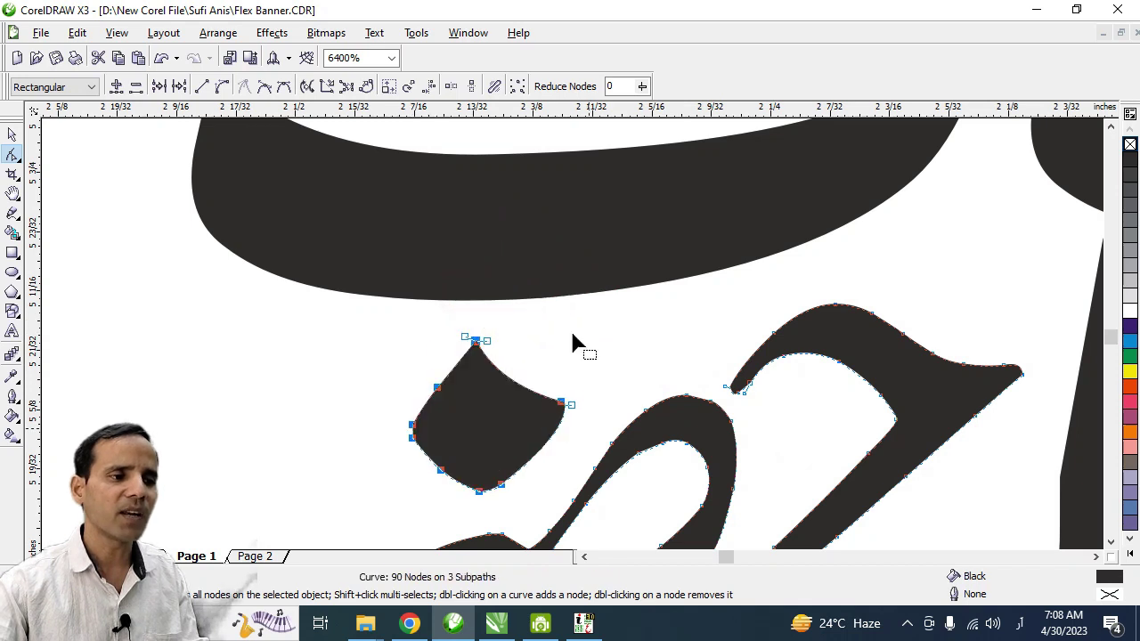
scroll(574, 343, "down", 2)
key("space")
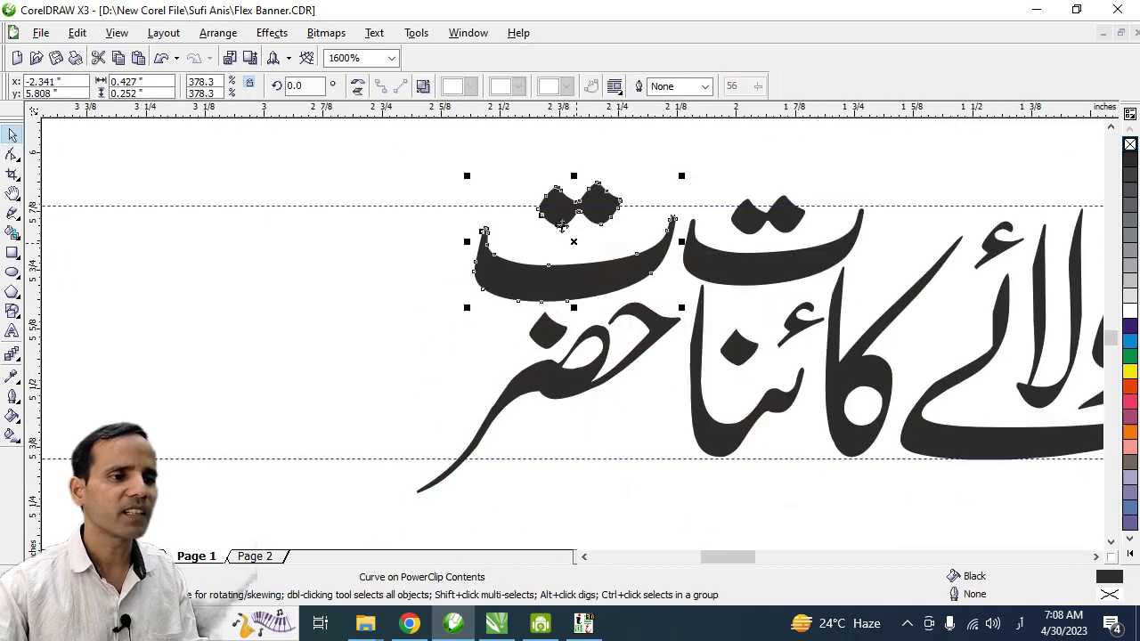
Nudge the two dots of ت slightly lower.
left_click(601, 229)
left_click_drag(600, 229, 594, 250)
left_click(489, 283)
scroll(466, 309, "down", 1)
Bring علی beside حضرت, with the slanted ک stroke to its left.
key("h")
left_click_drag(290, 289, 308, 355)
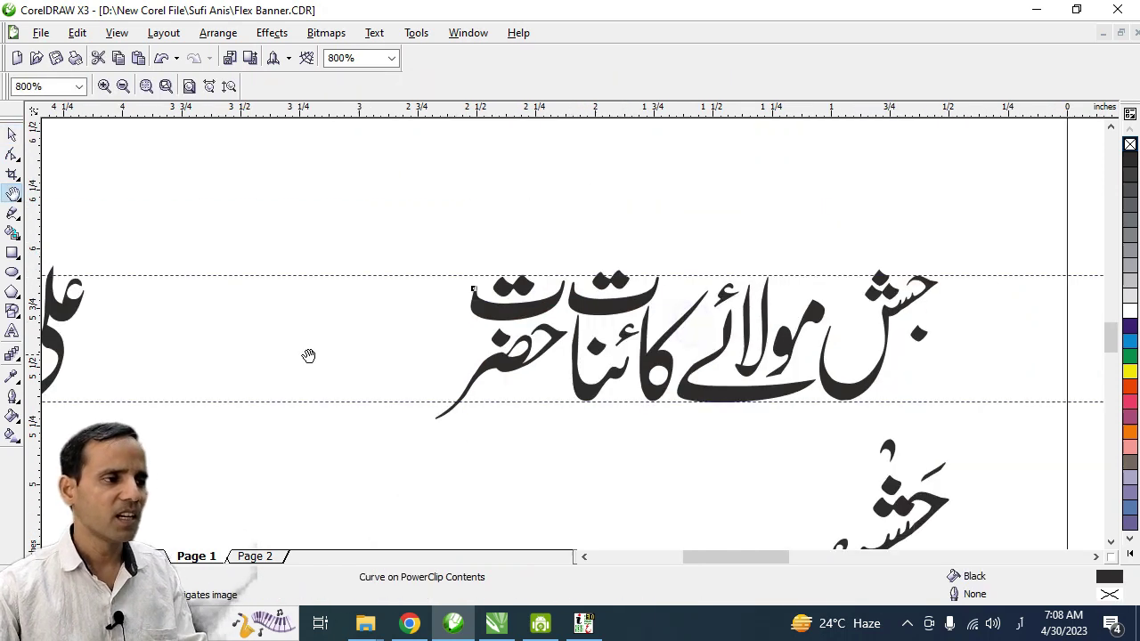
left_click_drag(106, 366, 401, 330)
key("space")
left_click_drag(356, 275, 738, 283)
left_click_drag(327, 214, 770, 240)
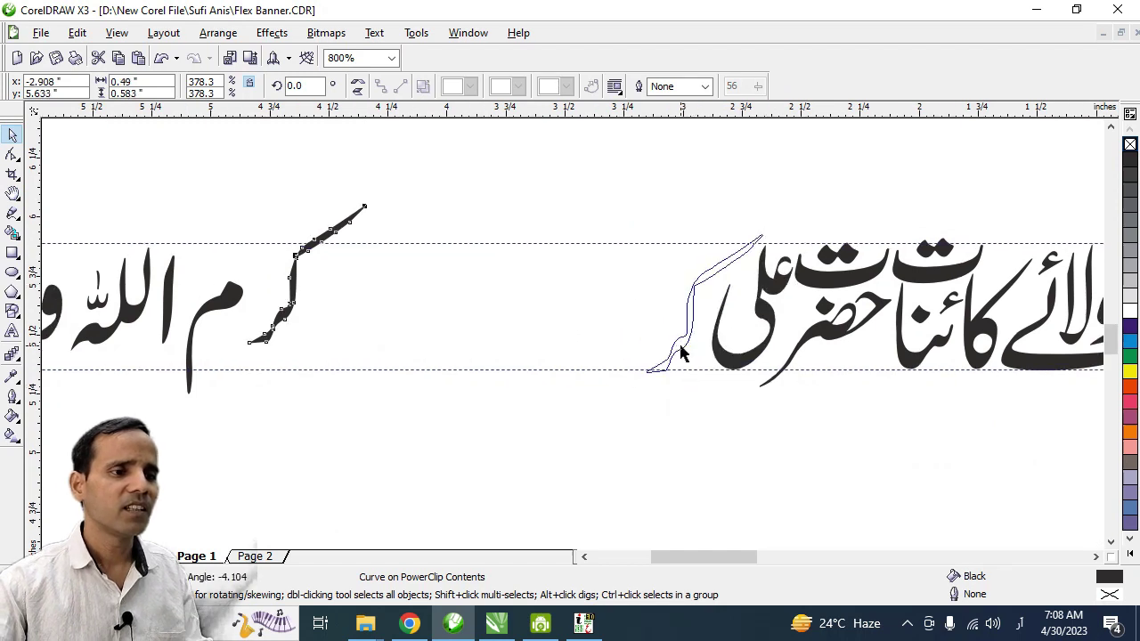
Place the م beside ک to form کرم and set the alif after it.
left_click(562, 300)
left_click_drag(239, 292, 673, 259)
left_click_drag(625, 326, 625, 326)
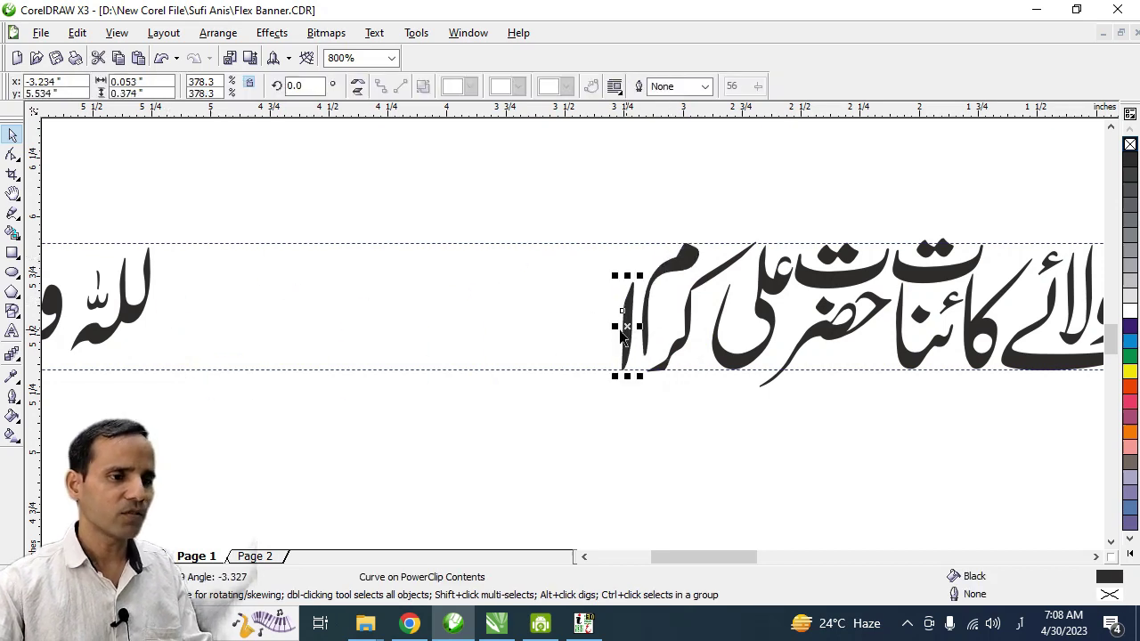
key("h")
left_click_drag(556, 355, 735, 354)
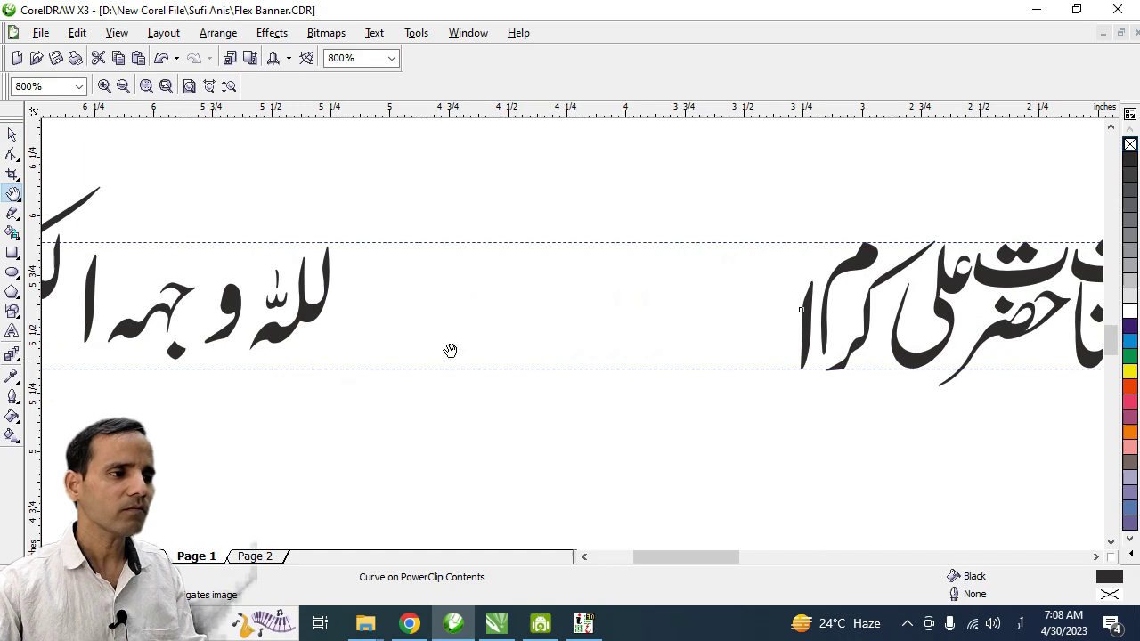
key("space")
Add لله after the alif, then و and جه to complete وجہہ.
left_click_drag(298, 305, 771, 330)
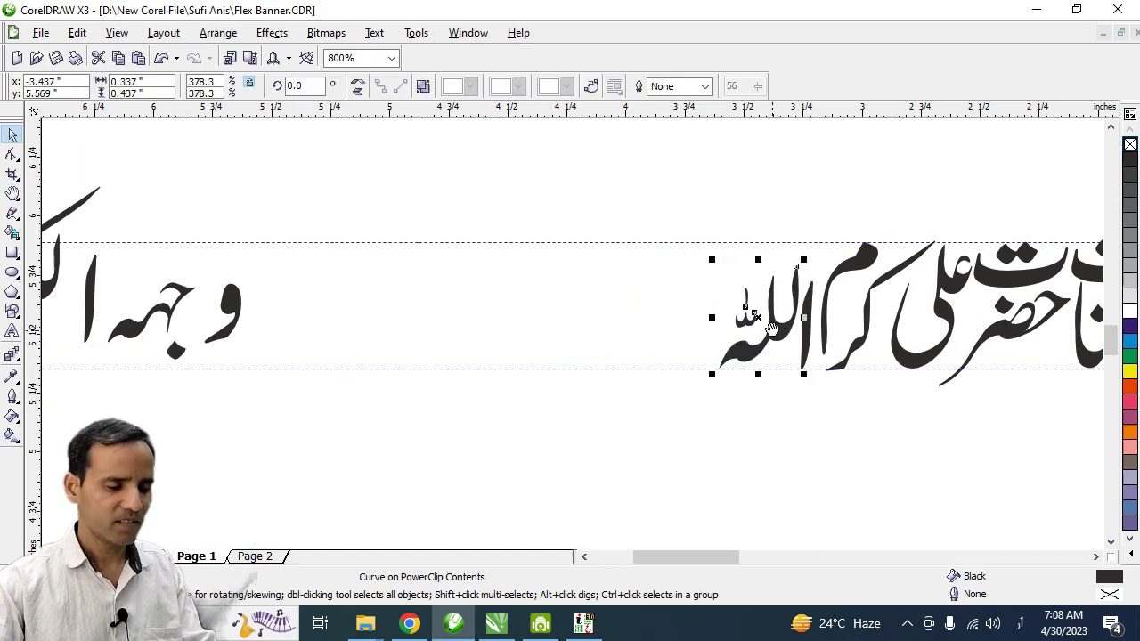
key("space")
left_click_drag(362, 325, 419, 333)
key("space")
mouse_move(287, 307)
left_mouse_down()
mouse_move(783, 267)
mouse_move(781, 282)
left_mouse_up()
left_click_drag(231, 335, 744, 283)
key("h")
scroll(744, 283, "down", 1)
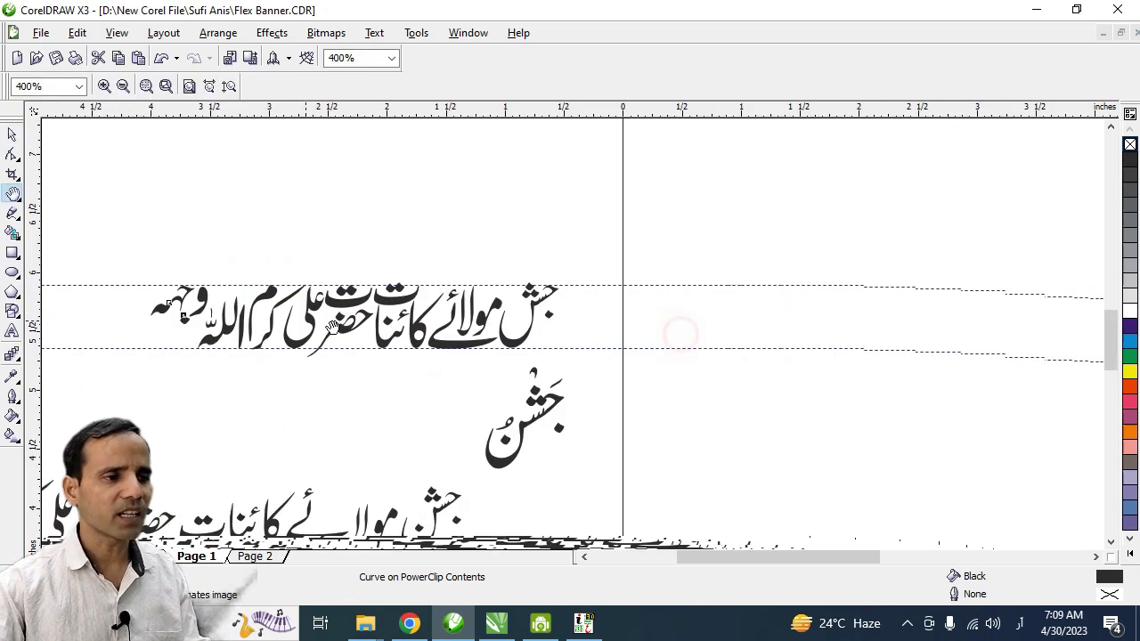
scroll(850, 331, "down", 1)
left_click_drag(851, 331, 632, 353)
scroll(403, 309, "up", 1)
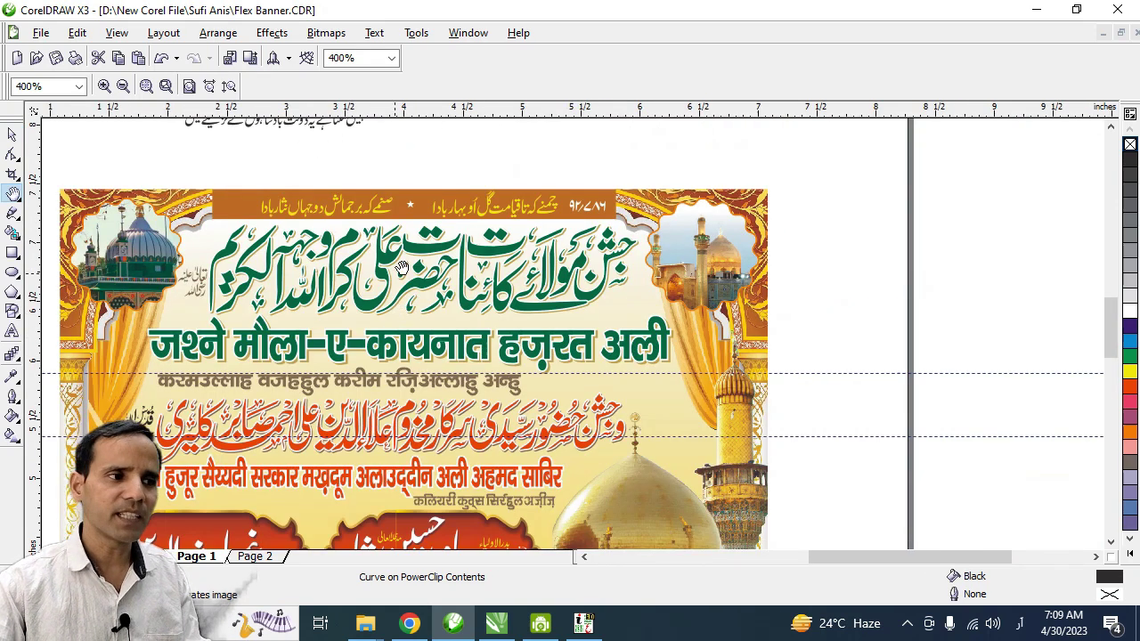
scroll(351, 294, "up", 1)
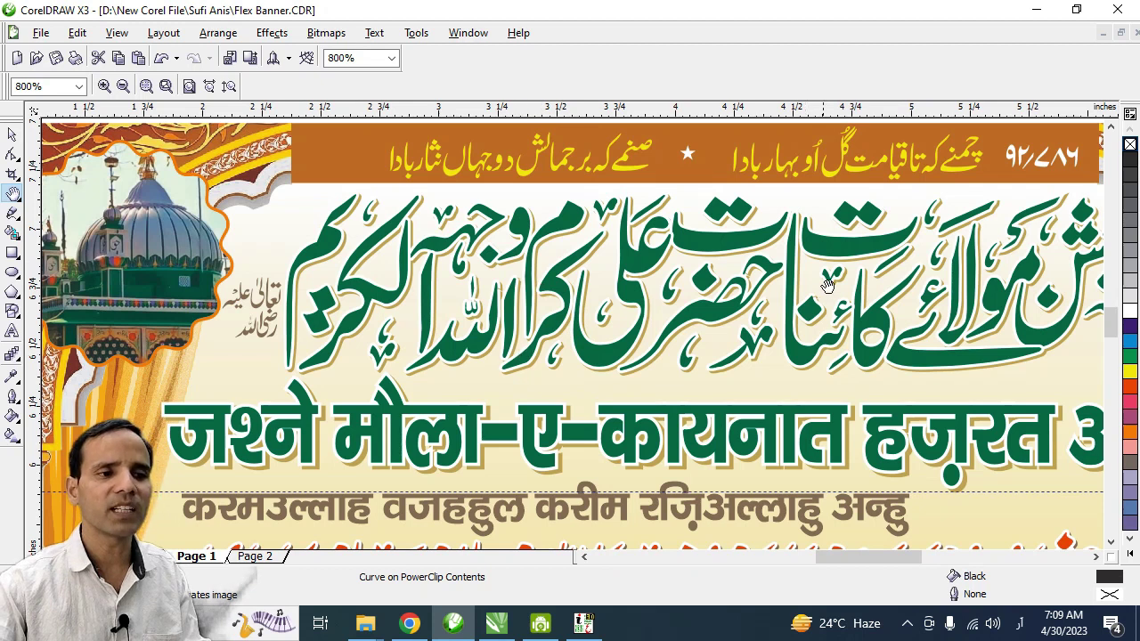
scroll(571, 332, "down", 1)
mouse_move(106, 438)
left_mouse_down()
mouse_move(387, 393)
mouse_move(935, 338)
left_mouse_up()
scroll(903, 356, "up", 1)
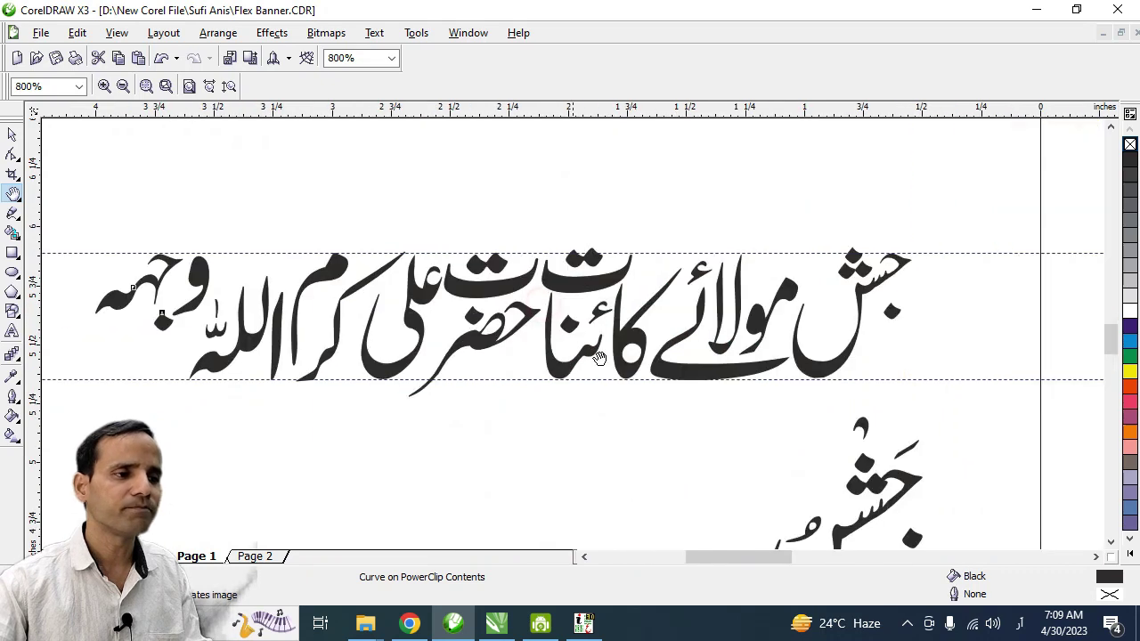
Select the ت dots and shift علی slightly to the right.
left_click_drag(433, 369, 650, 360)
scroll(703, 307, "up", 1)
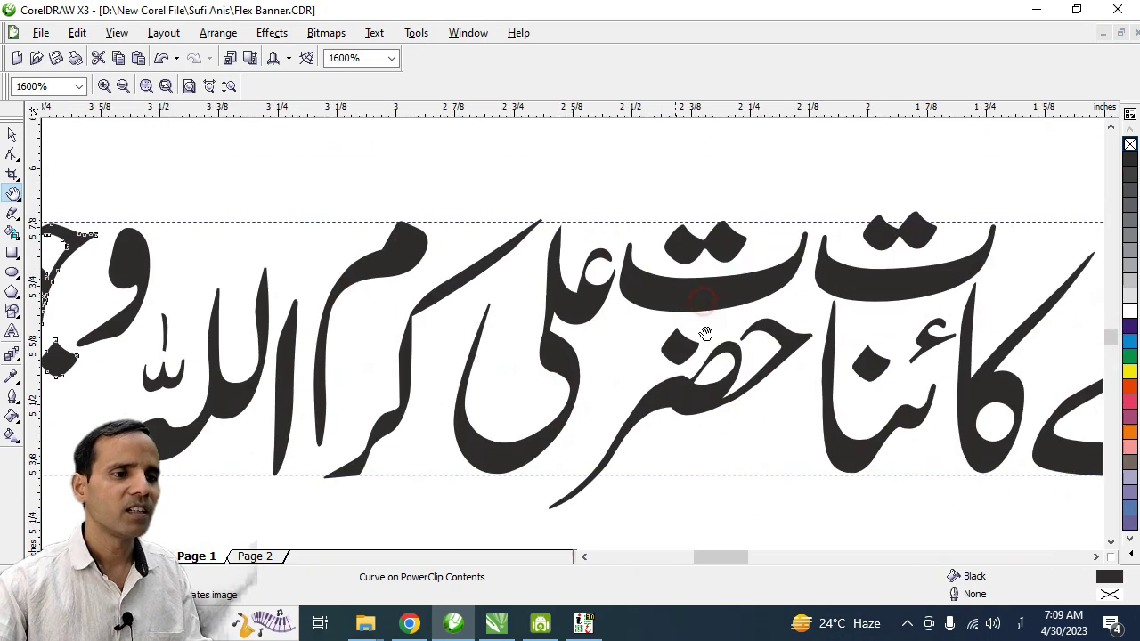
key("space")
left_click(686, 301)
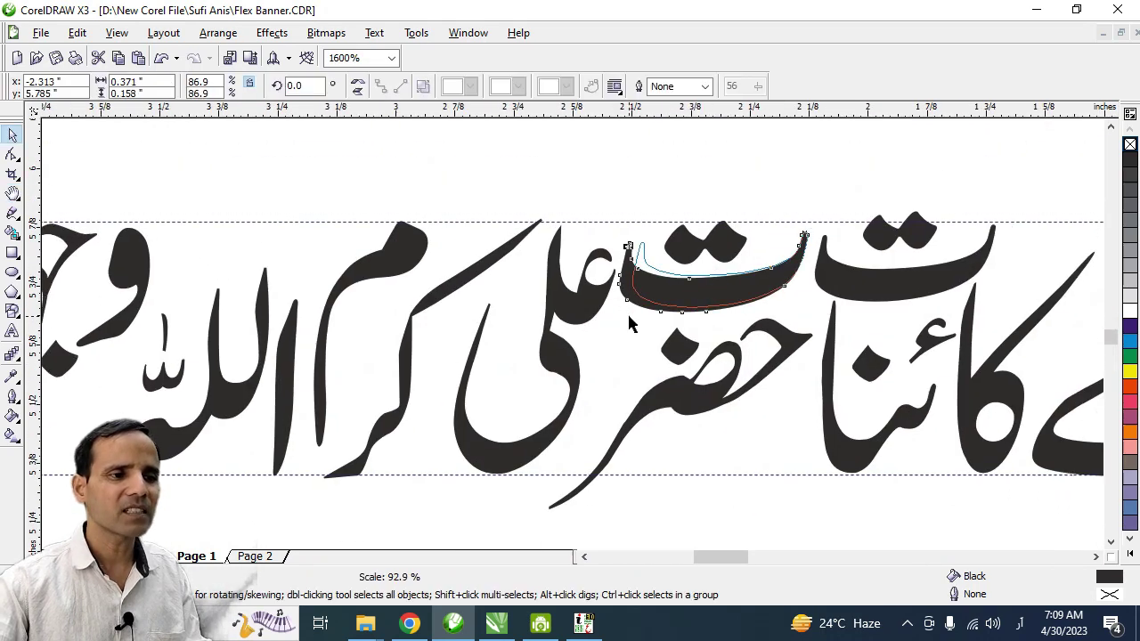
left_click(717, 241)
left_click_drag(581, 312, 595, 312)
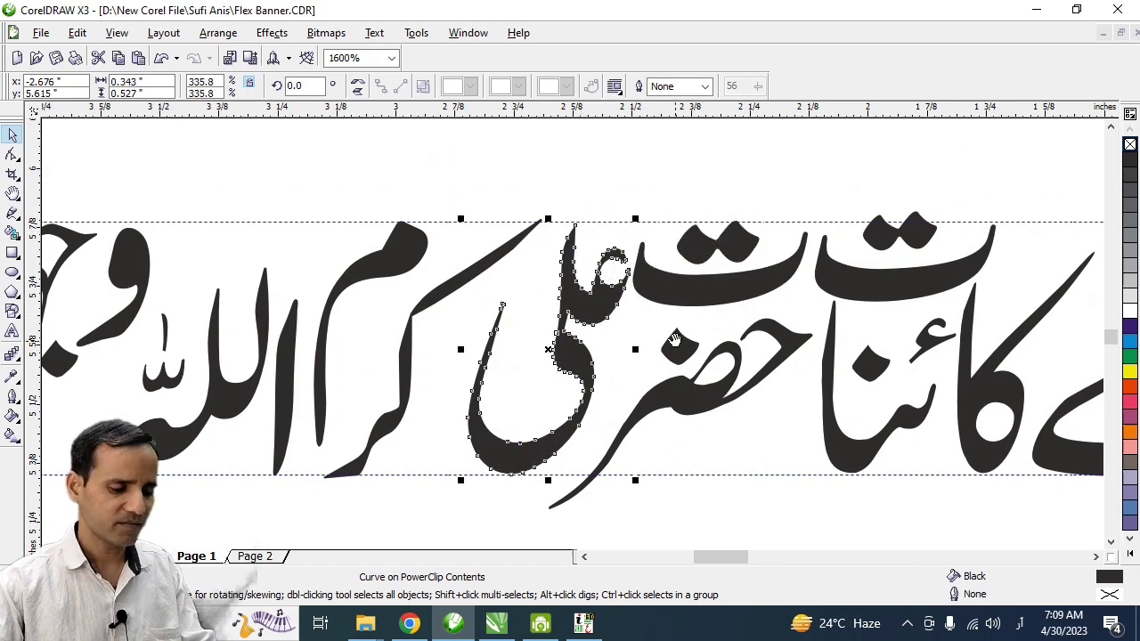
Move a thin stroke and the یم piece to the line's end, shrinking the new letter group slightly.
scroll(674, 339, "down", 1)
scroll(644, 381, "left", 5)
left_click_drag(859, 343, 841, 362)
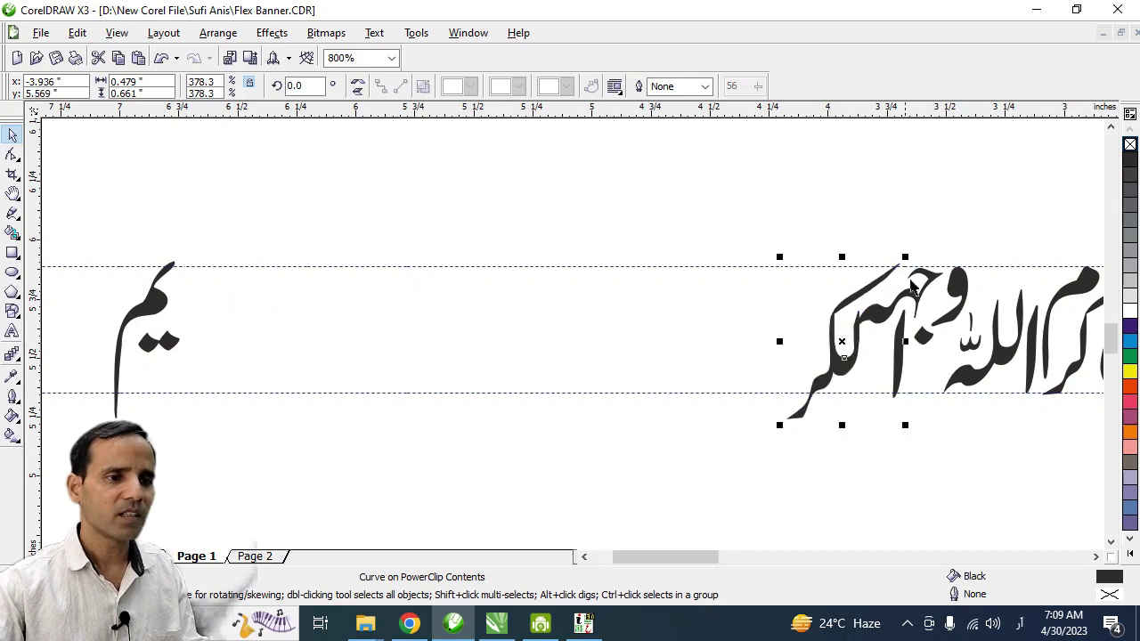
left_click_drag(906, 255, 900, 265)
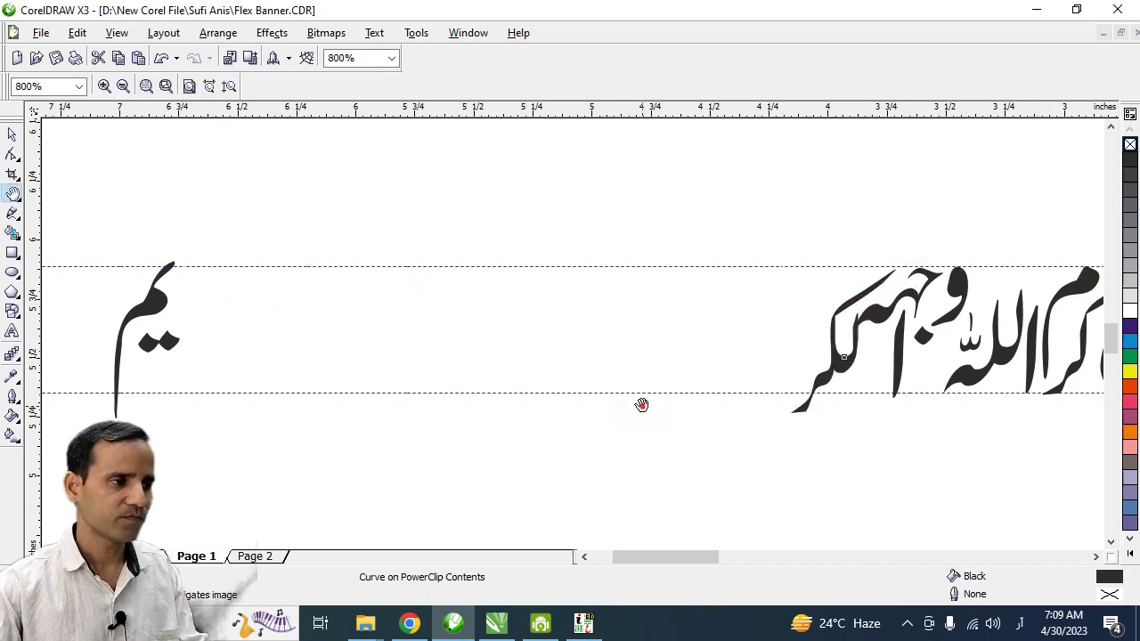
scroll(356, 356, "left", 1)
left_click_drag(182, 331, 848, 346)
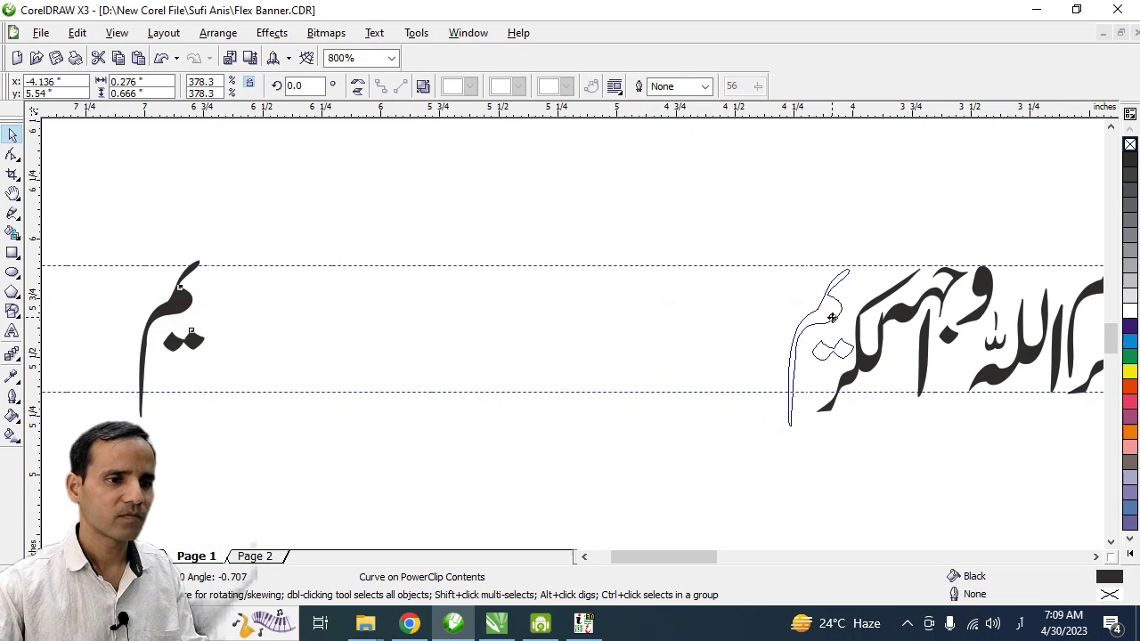
Shrink the و slightly, nudge جہ up-right, and reposition the alef and final curve.
key("h")
scroll(572, 326, "up", 1)
mouse_move(573, 326)
left_mouse_down()
mouse_move(653, 319)
mouse_move(645, 283)
left_mouse_up()
key("space")
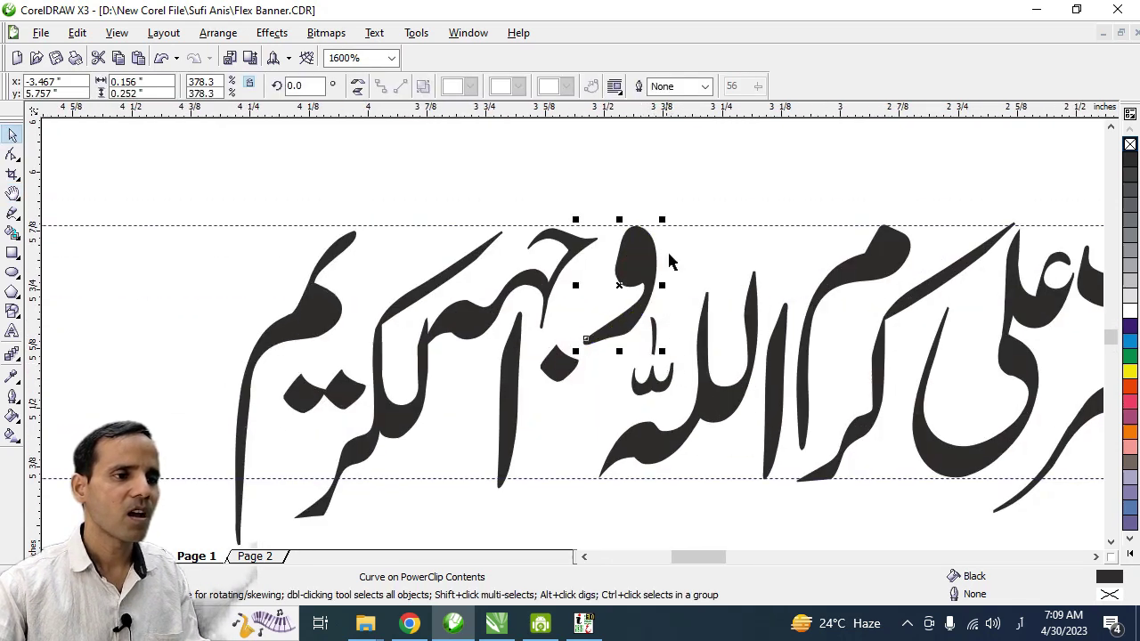
mouse_move(664, 219)
left_mouse_down()
mouse_move(650, 233)
mouse_move(656, 252)
left_mouse_up()
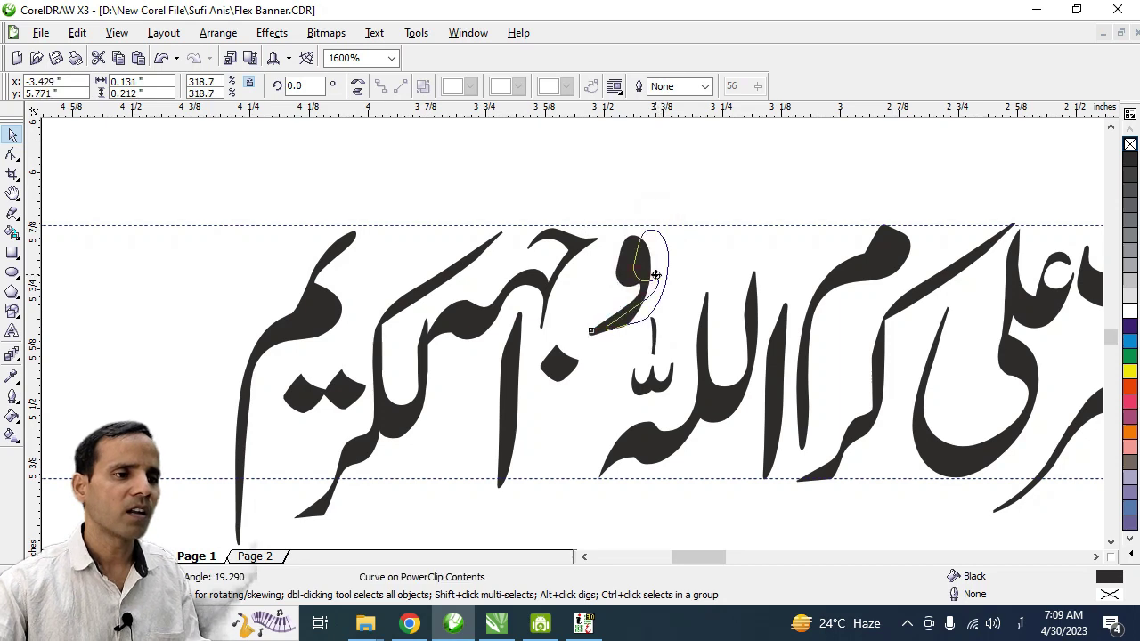
left_click_drag(547, 300, 571, 293)
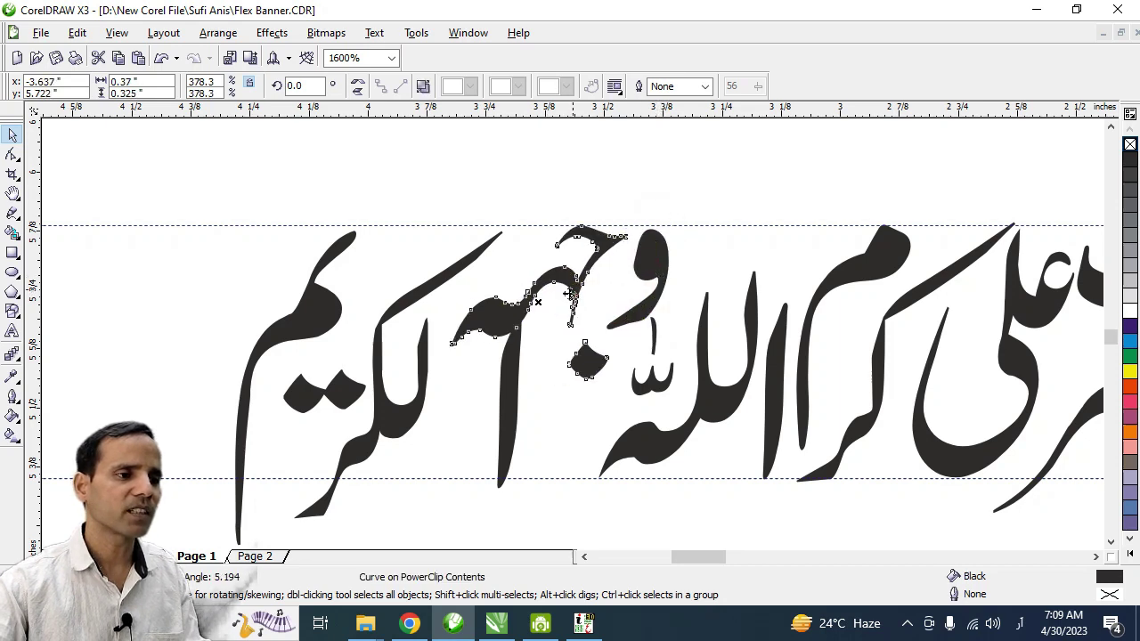
left_click_drag(519, 392, 552, 385)
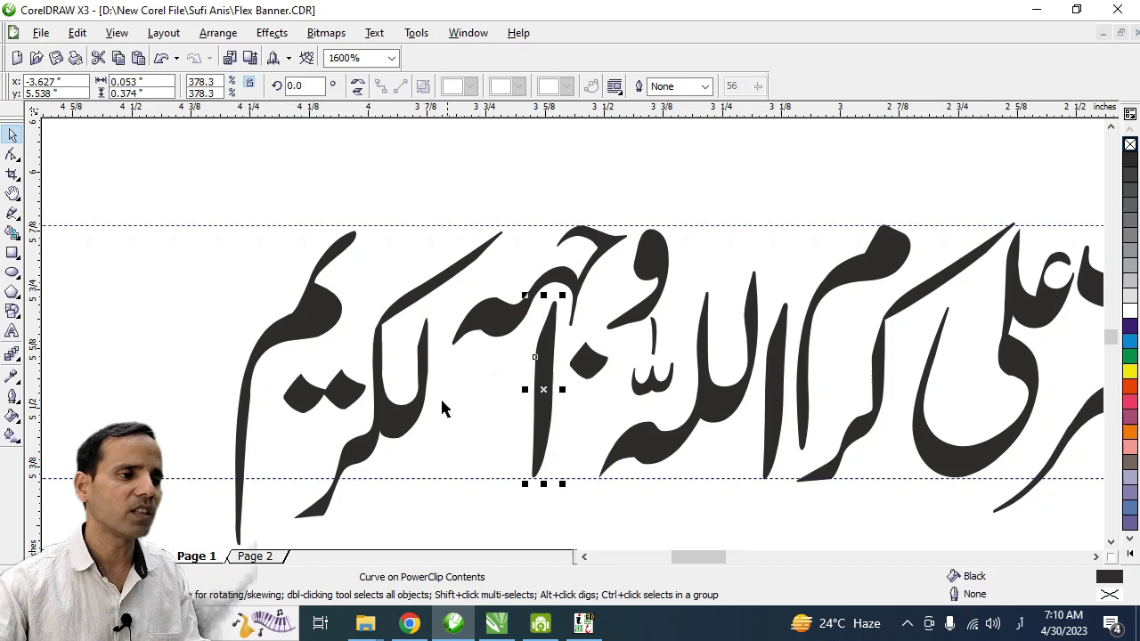
left_click_drag(424, 404, 461, 410)
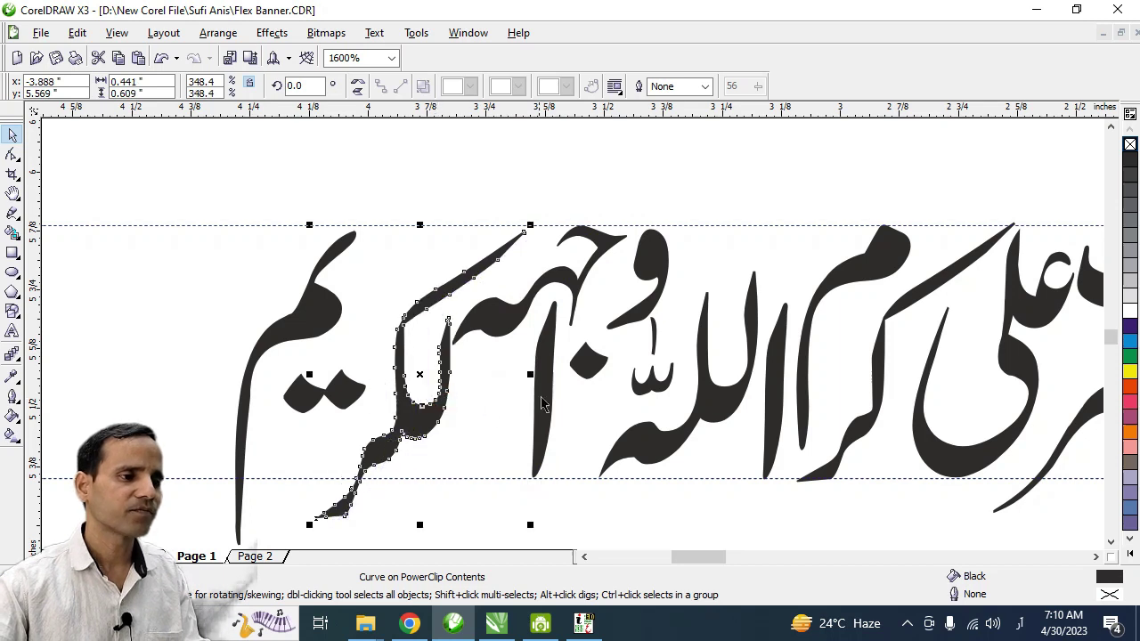
left_click_drag(539, 405, 527, 405)
Move the final curve up and right and the diamond dot down and left.
key("h")
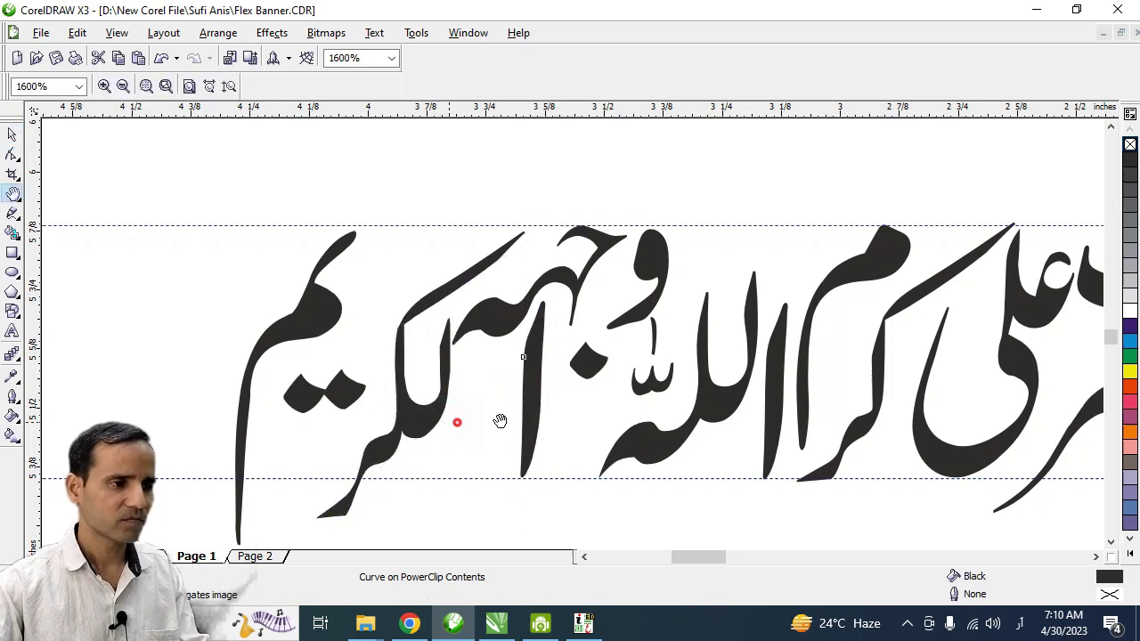
left_click_drag(448, 421, 639, 400)
key("space")
left_click_drag(534, 297, 581, 290)
left_click(400, 259)
left_click_drag(550, 368, 527, 392)
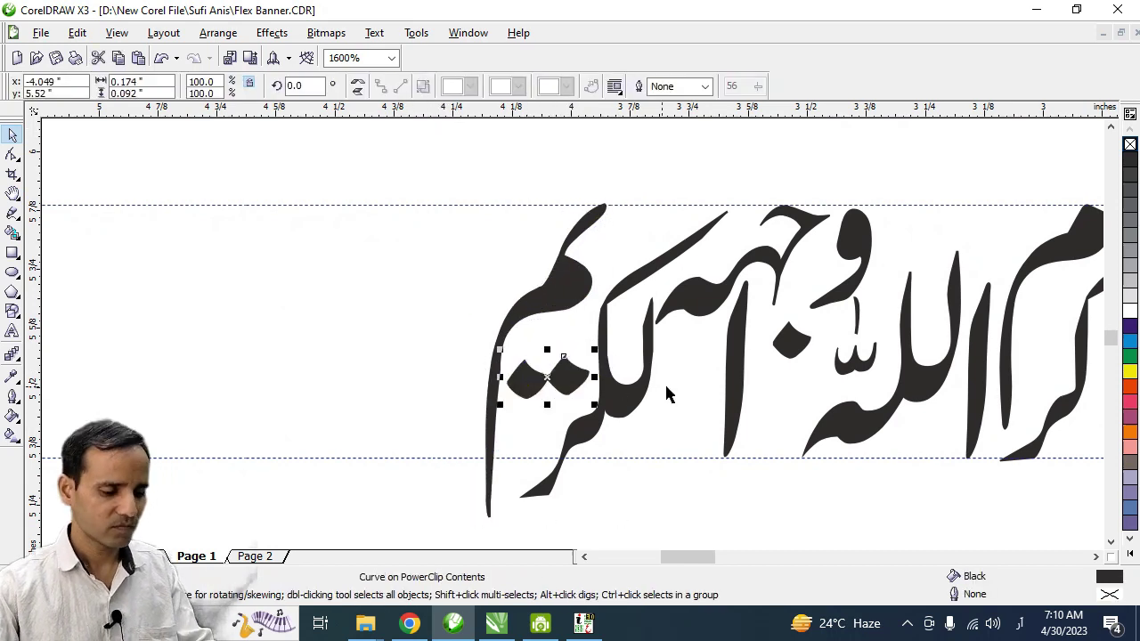
key("space")
scroll(685, 411, "down", 2)
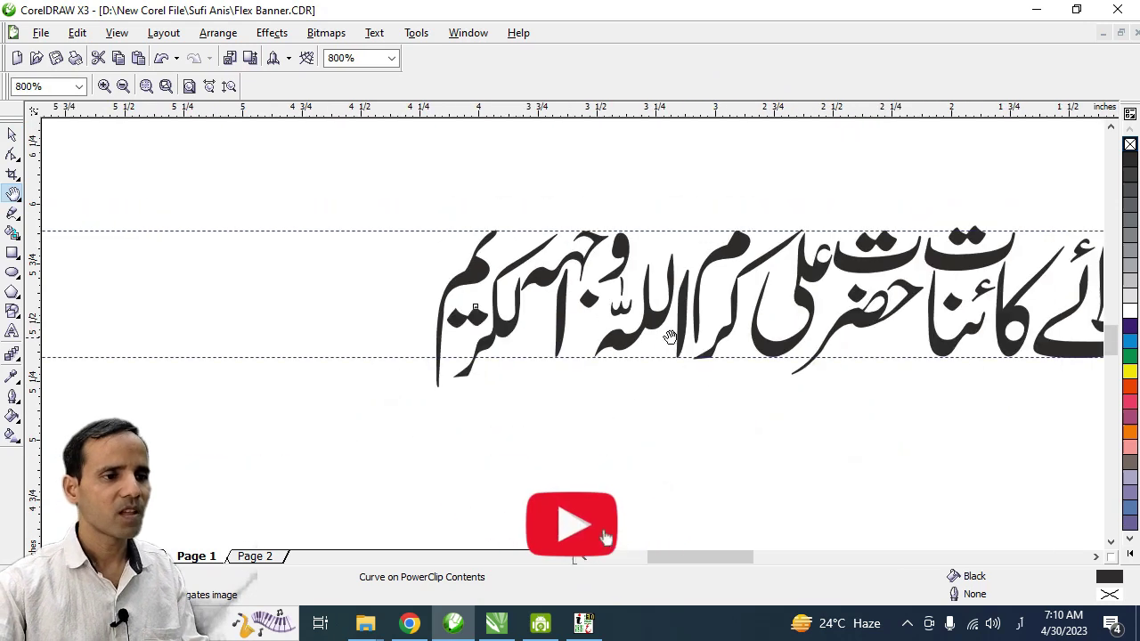
Move the two small marks above الله up-right, scale them to about 71%, and tilt them.
left_click_drag(1095, 338, 543, 339)
scroll(543, 339, "up", 2)
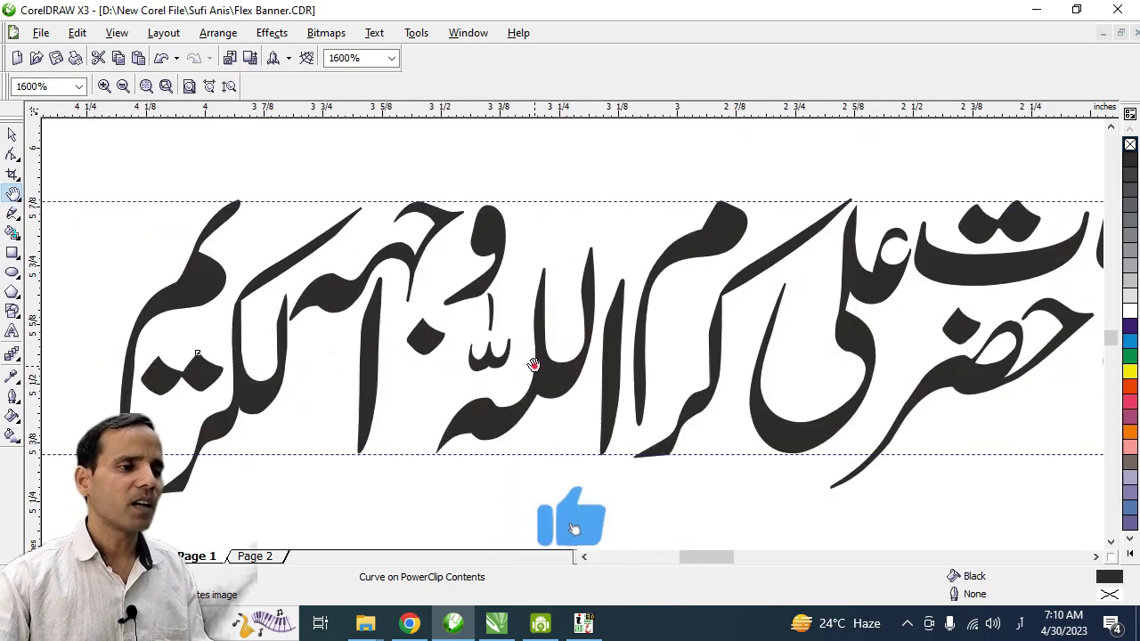
key("space")
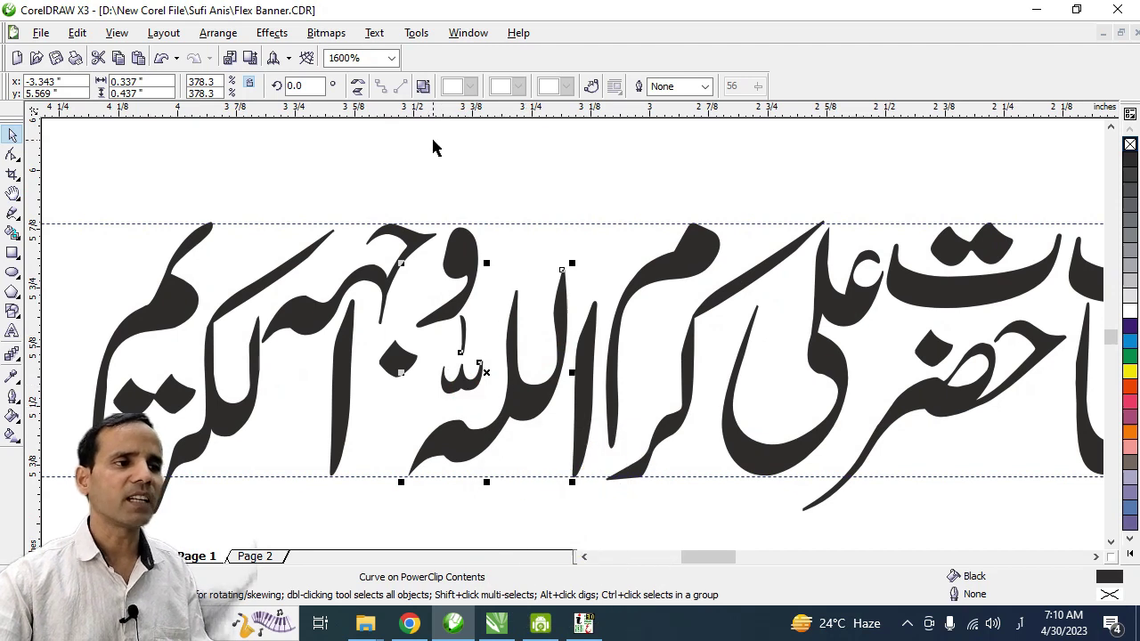
left_click(424, 87)
left_click(520, 276)
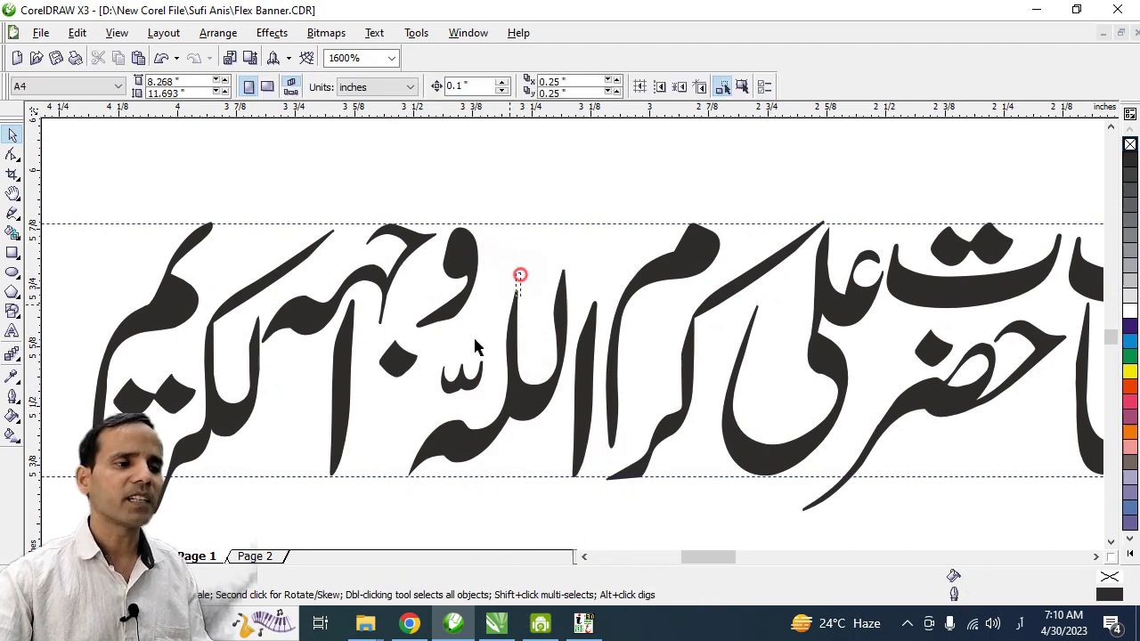
left_click_drag(520, 275, 411, 366)
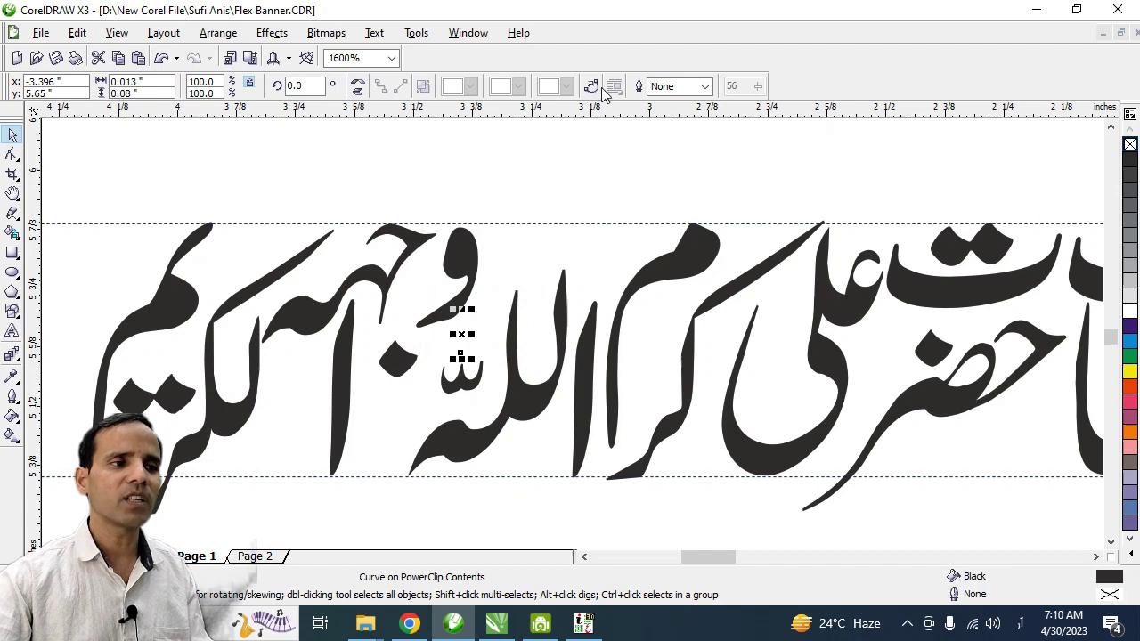
left_click(474, 358, "shift")
left_click_drag(474, 359, 533, 245)
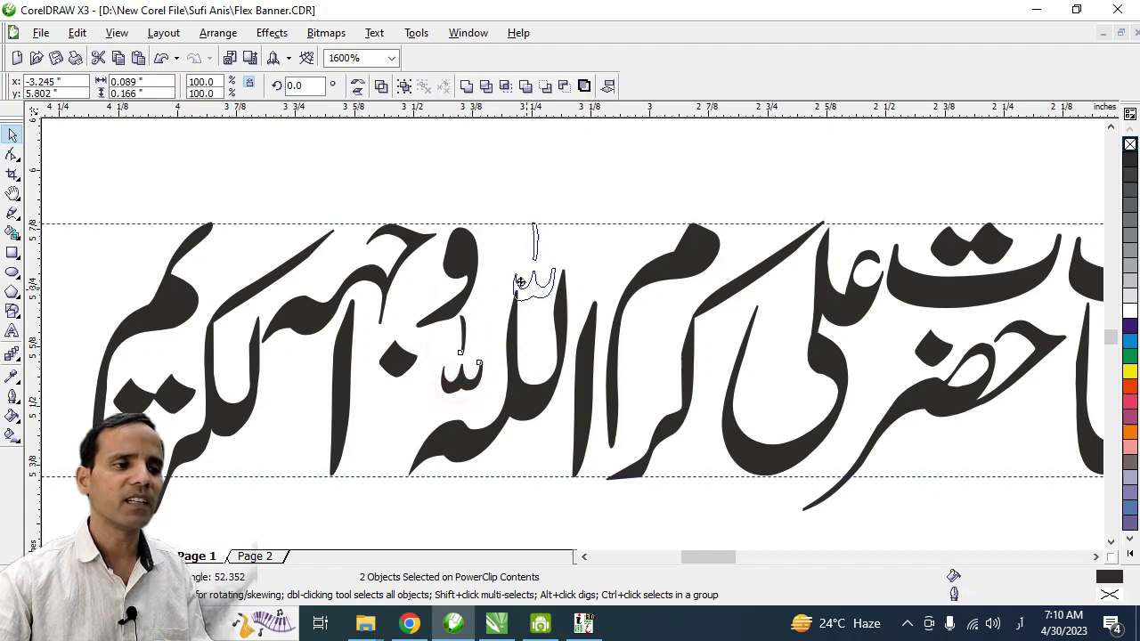
left_click_drag(549, 194, 519, 267)
left_click(519, 250)
left_click(472, 338)
Shift the و, جہ, alef and lam strokes to the right.
key("h")
left_click_drag(411, 362, 619, 353)
key("space")
left_click(665, 318)
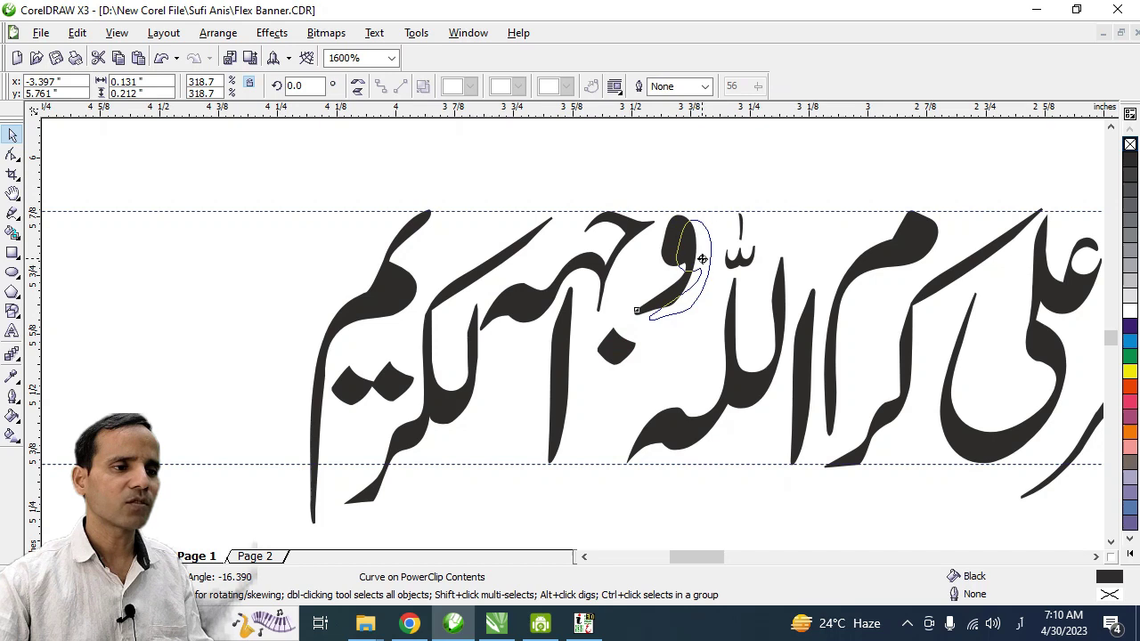
left_click_drag(687, 254, 701, 261)
left_click_drag(595, 266, 620, 267)
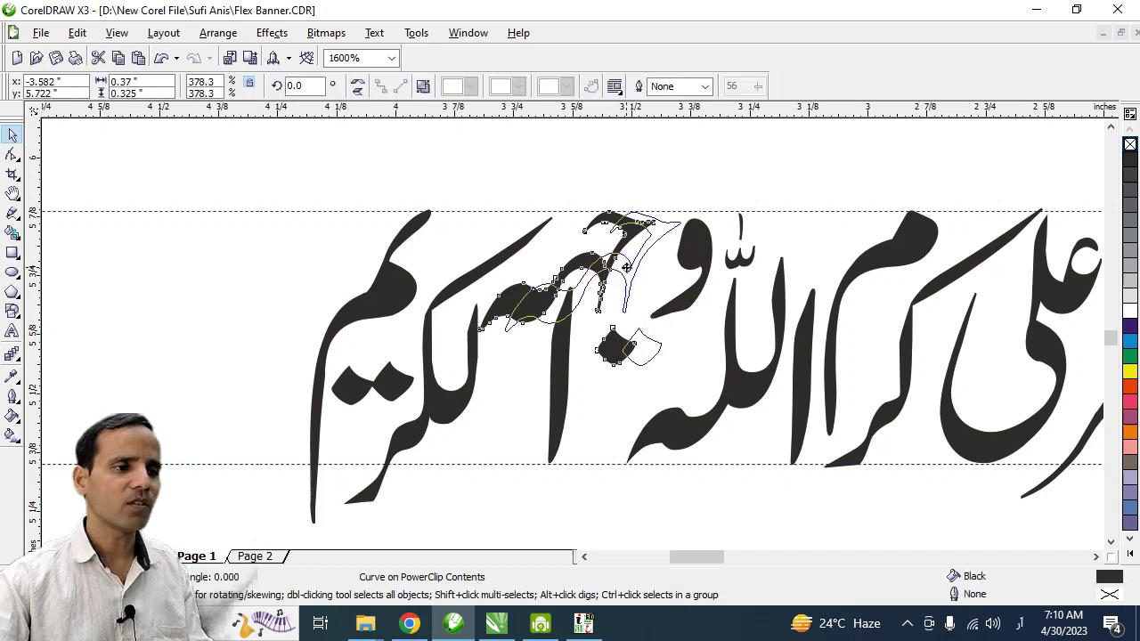
left_click(588, 372)
left_click_drag(589, 372, 591, 373)
mouse_move(460, 400)
left_mouse_down()
mouse_move(487, 400)
mouse_move(516, 356)
mouse_move(504, 378)
mouse_move(680, 385)
left_mouse_up()
Start rotating the final meem stroke slightly.
left_click(565, 310)
key("h")
key("space")
left_click(561, 276)
left_click_drag(598, 191, 595, 276)
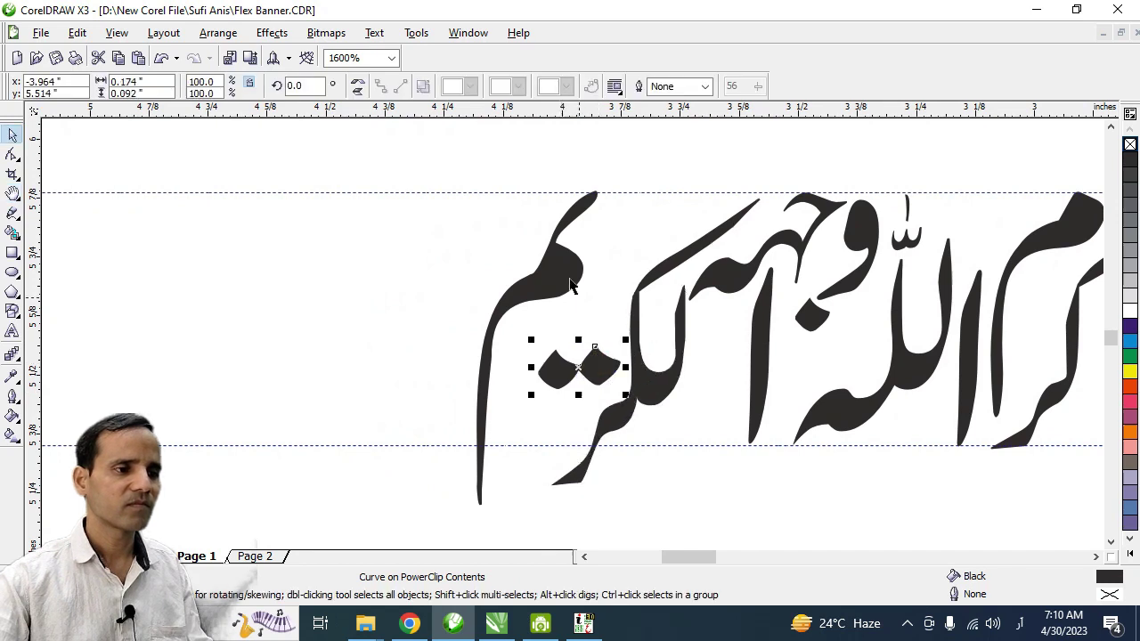
Set the meem stroke at its new angle and zoom out to show the whole headline.
left_click_drag(595, 276, 604, 275)
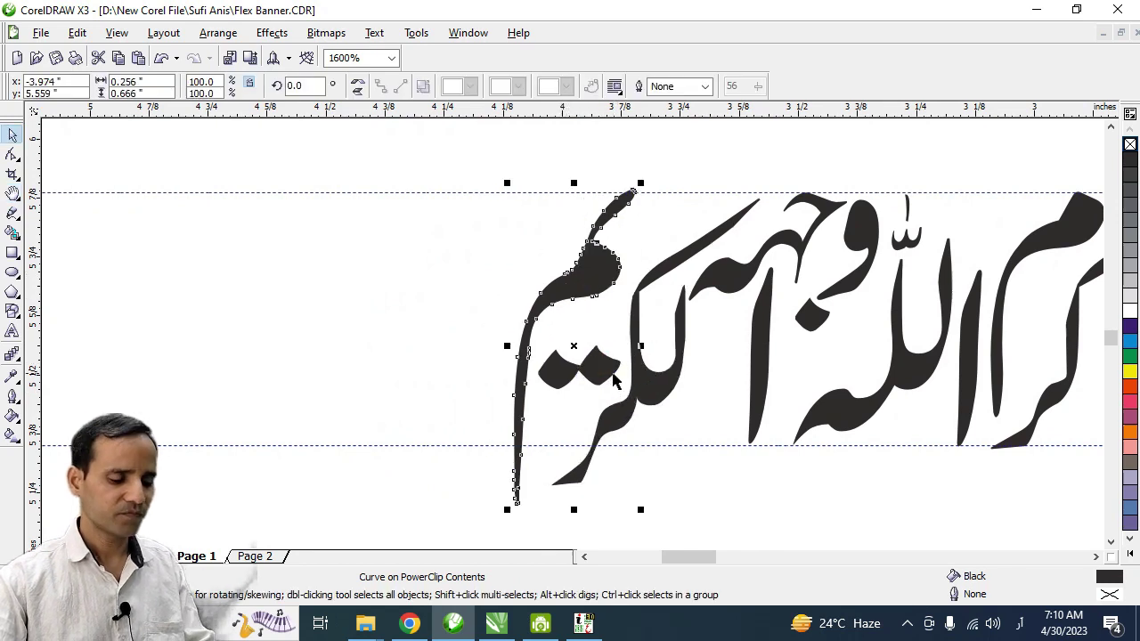
key("h")
scroll(612, 372, "down", 2)
left_click_drag(998, 397, 621, 348)
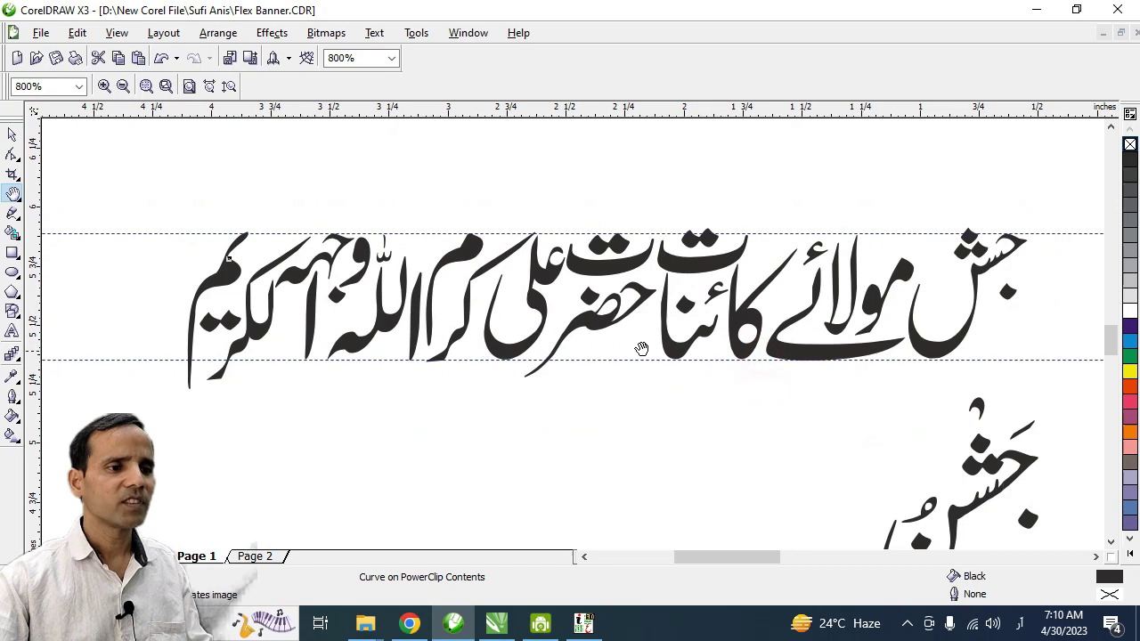
left_click_drag(782, 355, 586, 323)
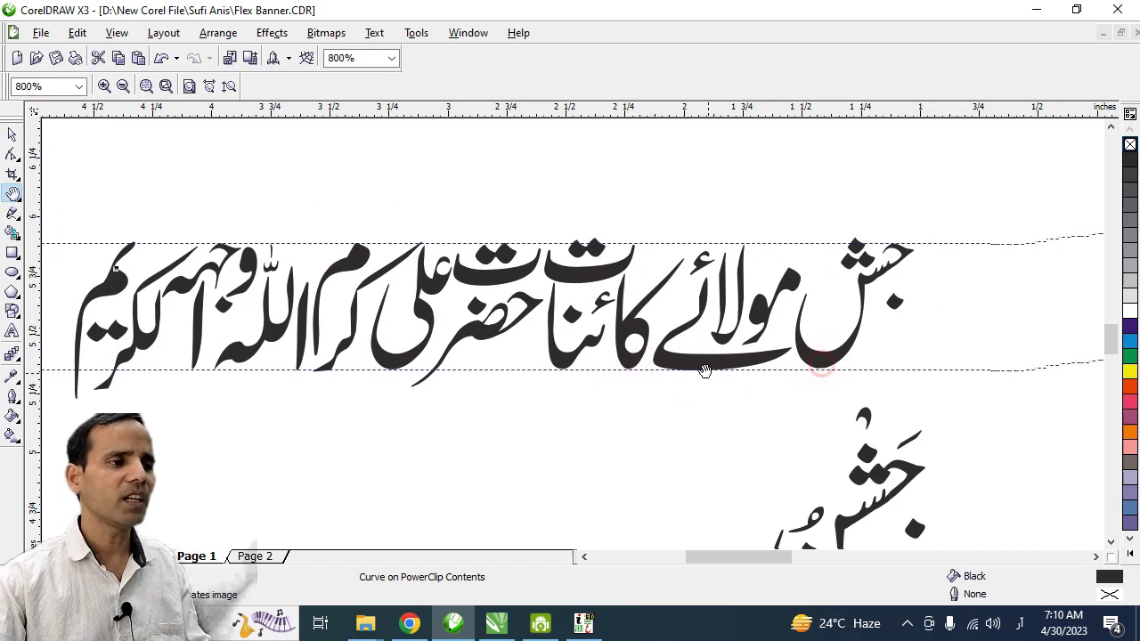
scroll(585, 323, "down", 1)
mouse_move(574, 389)
left_mouse_down()
mouse_move(601, 348)
mouse_move(598, 394)
left_mouse_up()
left_click_drag(420, 267, 541, 370)
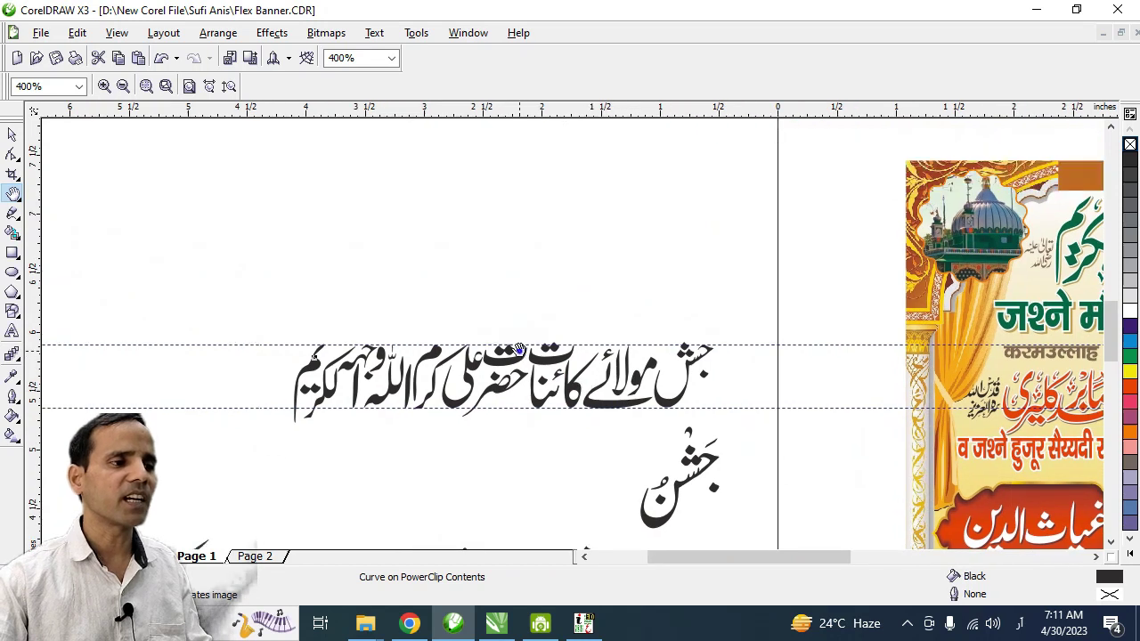
scroll(519, 349, "down", 1)
Move the top Urdu heading down to sit just above the headline.
left_click_drag(560, 199, 560, 288)
key("space")
left_click(553, 258)
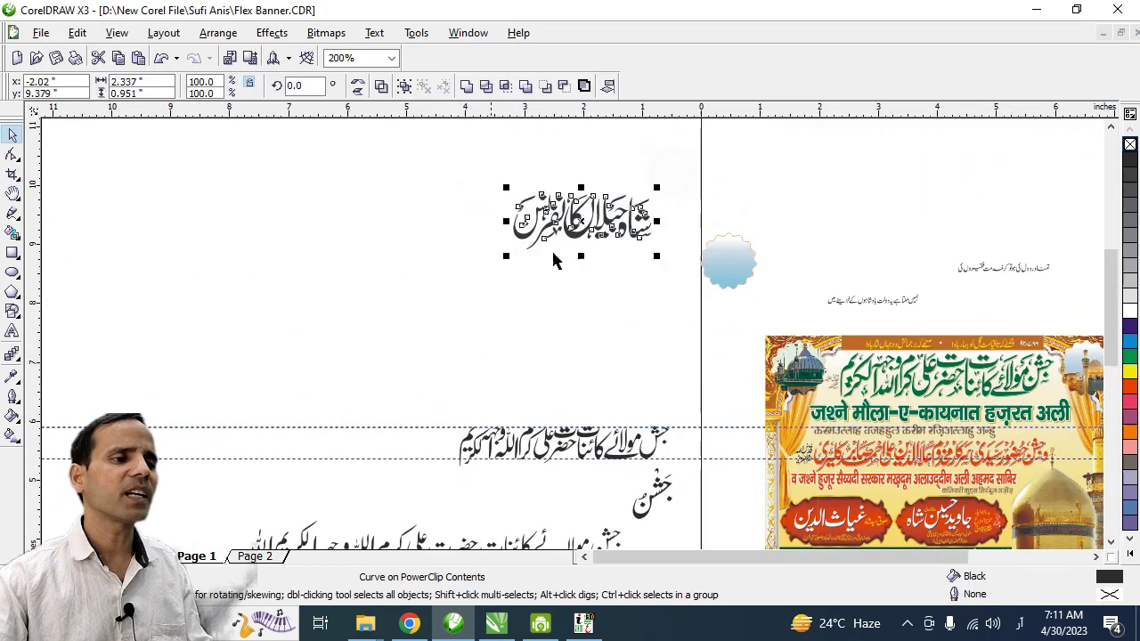
left_click_drag(584, 232, 520, 407)
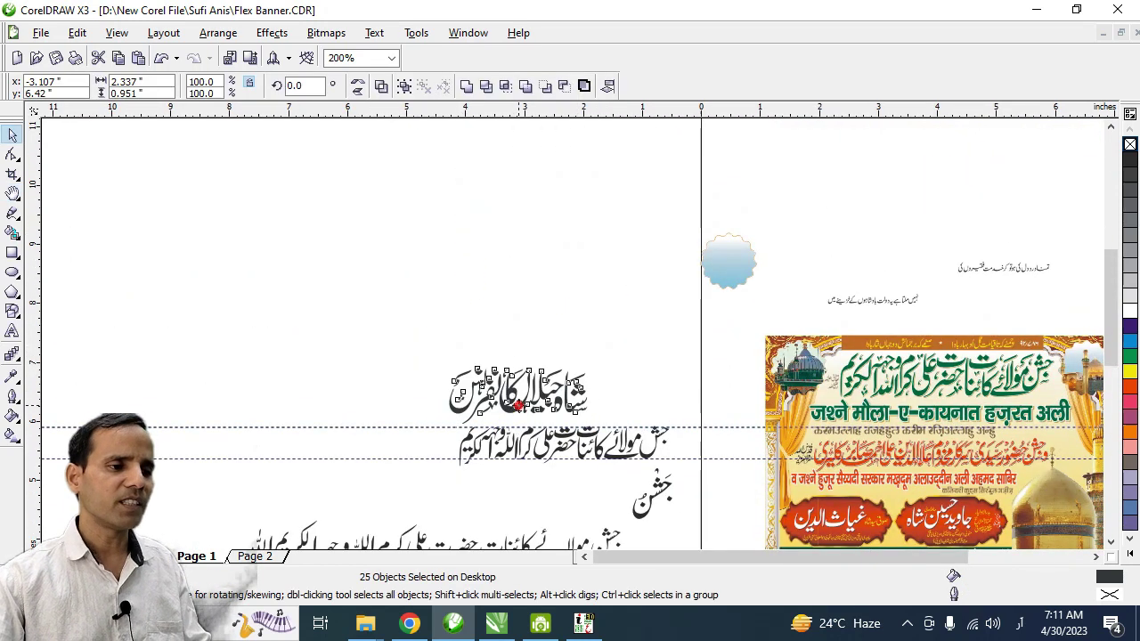
key("h")
scroll(512, 534, "up", 1)
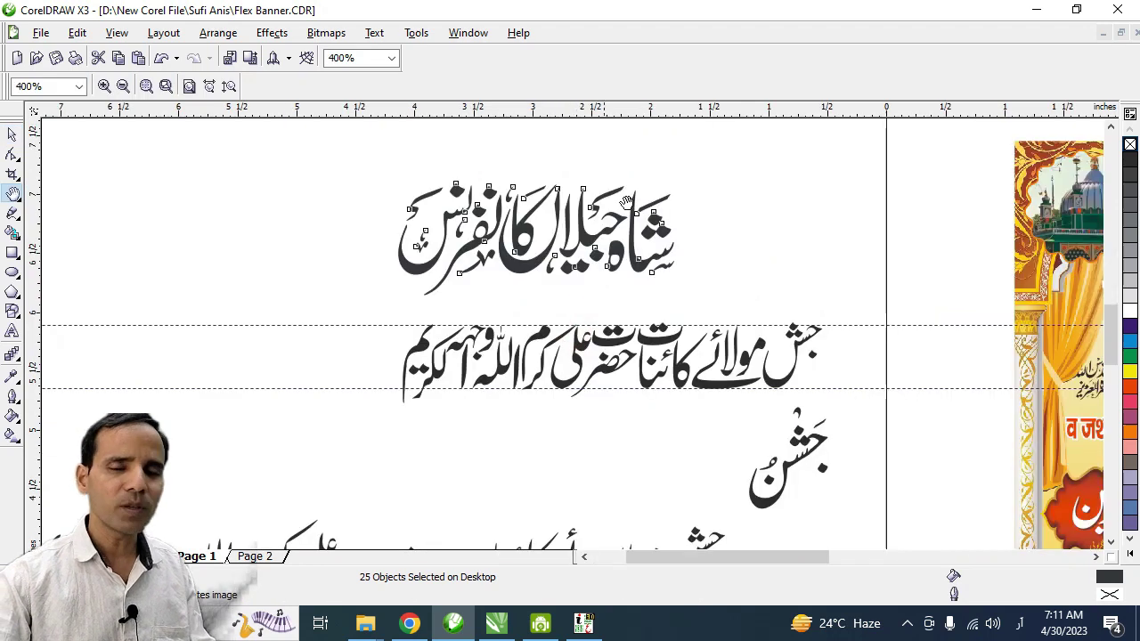
scroll(576, 331, "up", 1)
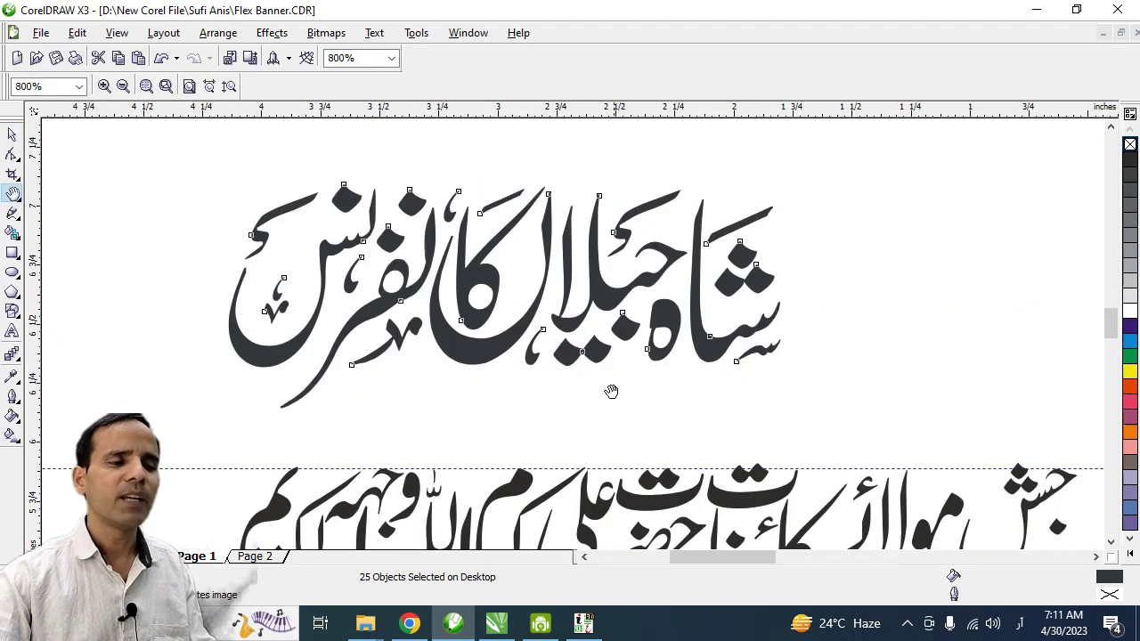
left_click_drag(611, 392, 632, 362)
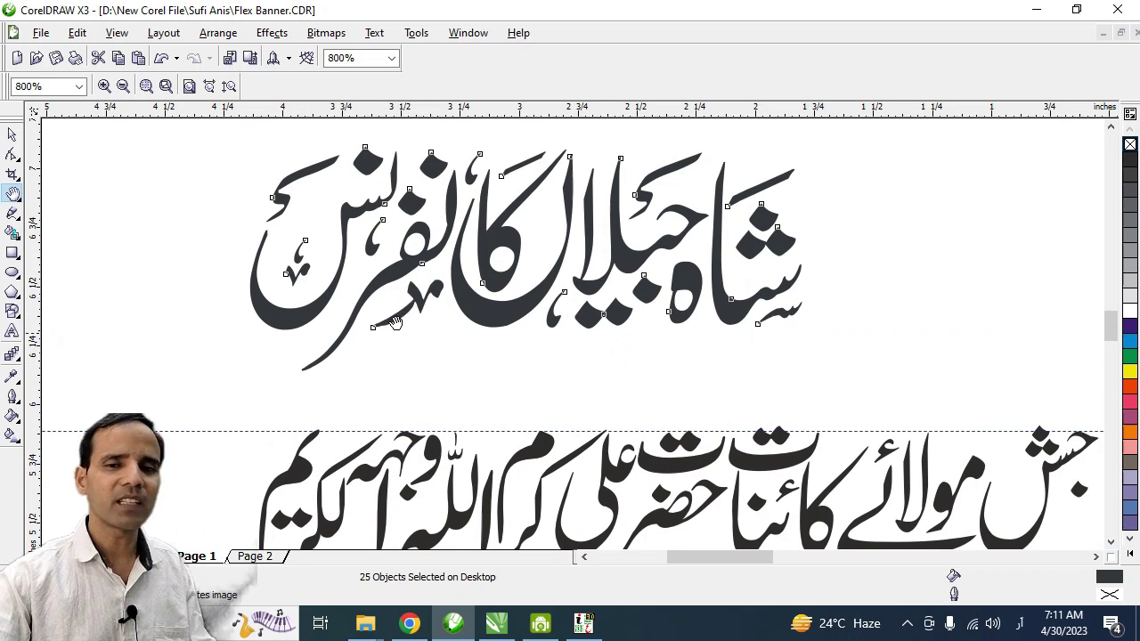
left_click_drag(481, 392, 479, 382)
key("space")
left_click(425, 285)
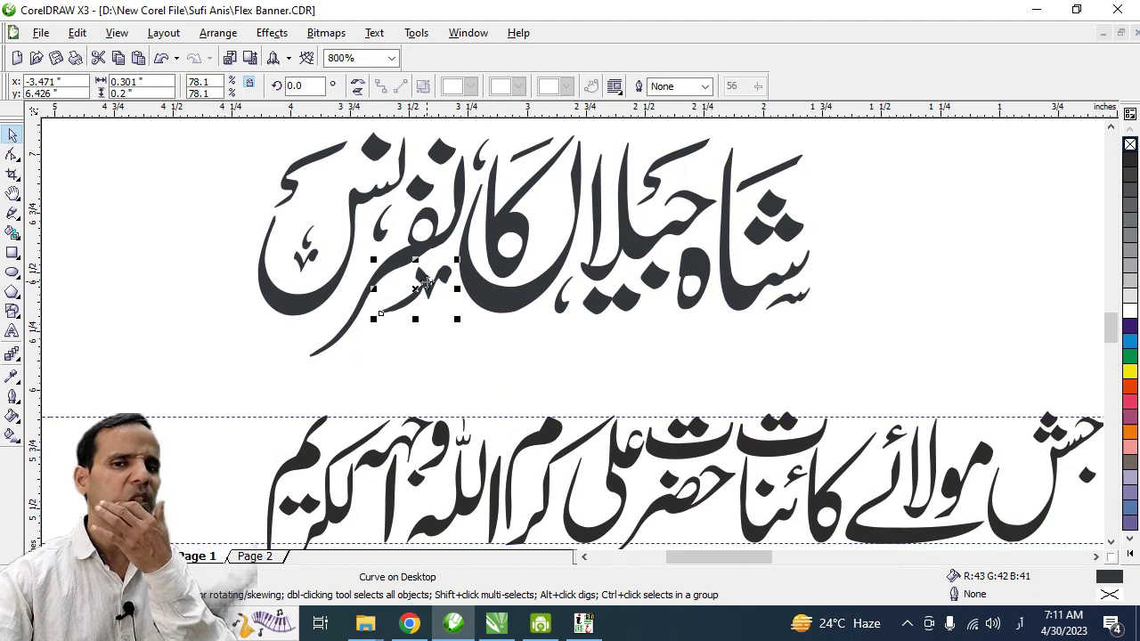
key("space")
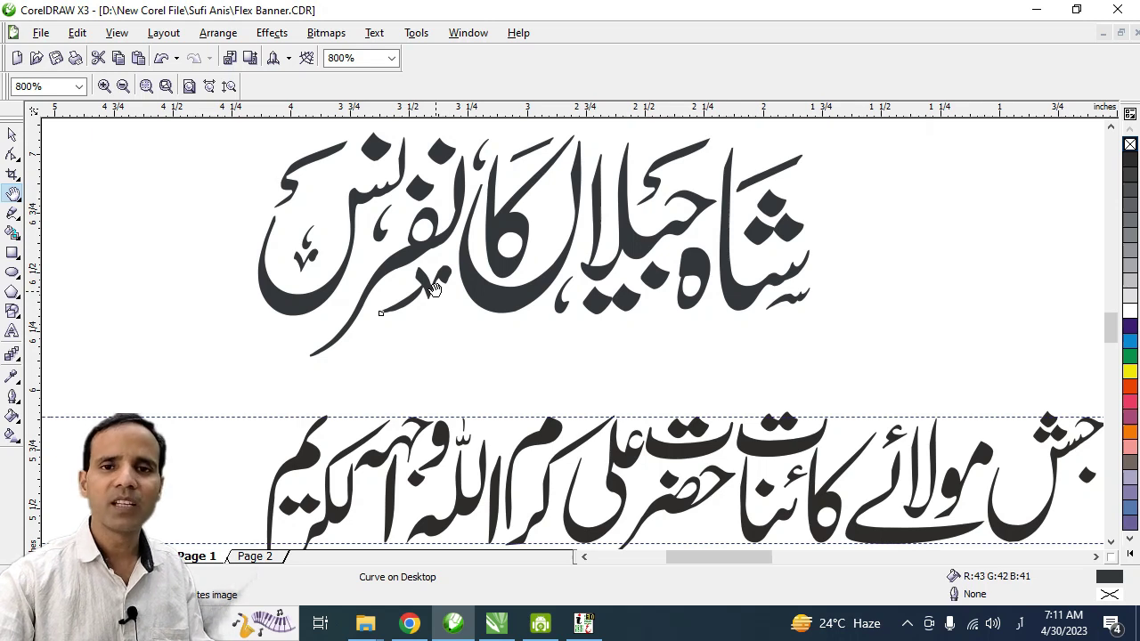
scroll(572, 332, "down", 1)
left_click_drag(655, 229, 512, 273)
key("space")
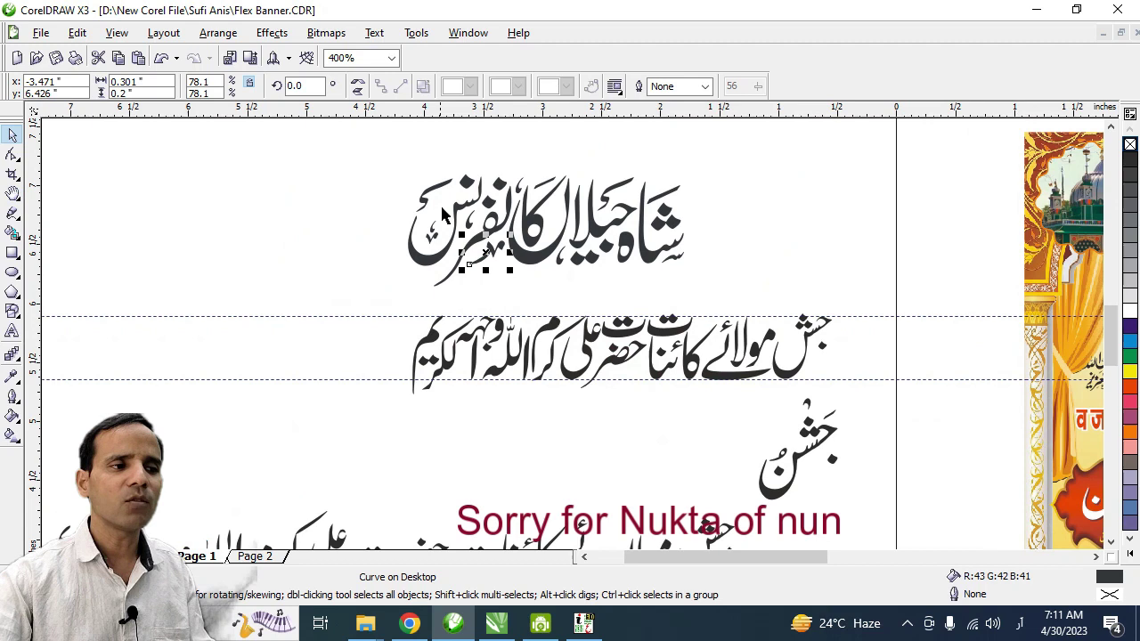
left_click_drag(446, 205, 428, 260)
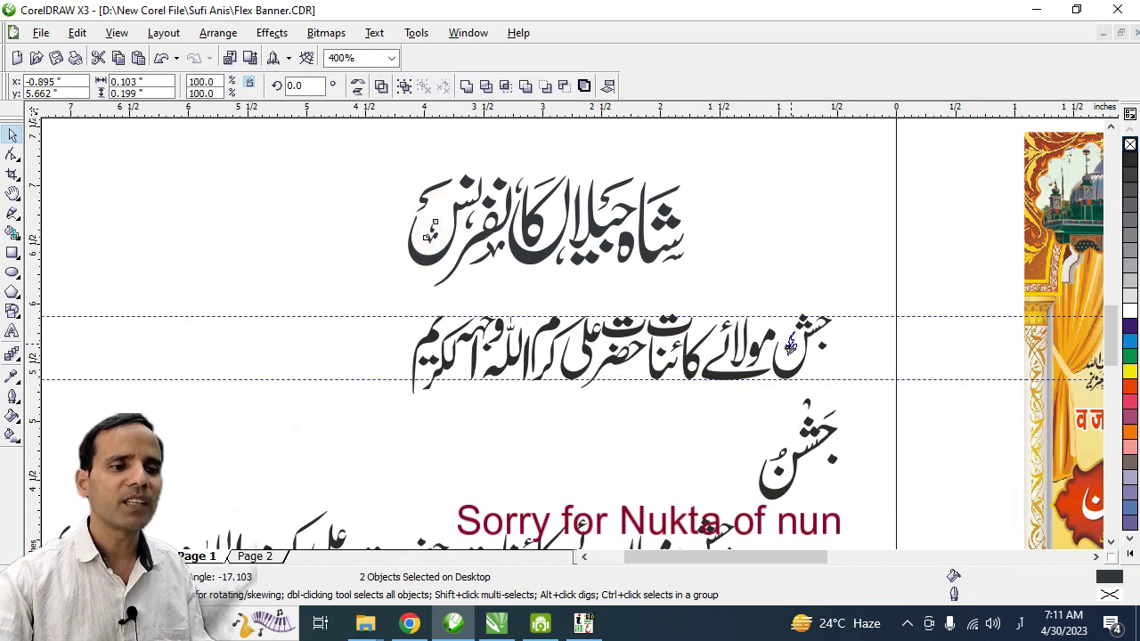
Rotate and shrink the small curved stroke, then shift it into place.
left_click(488, 260)
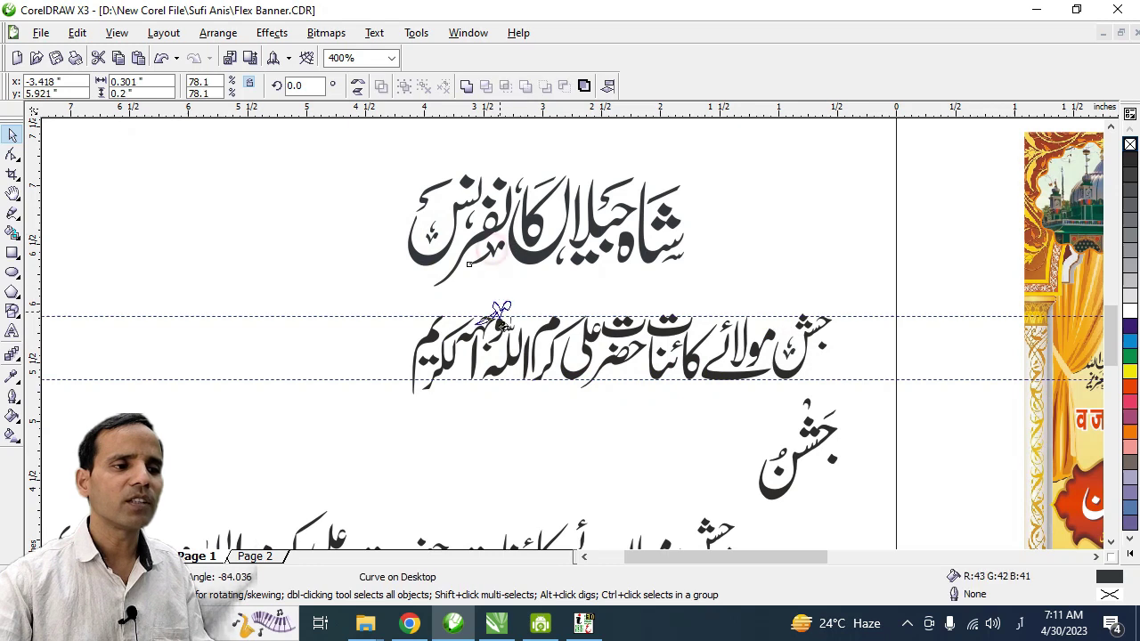
left_click_drag(557, 363, 628, 372)
scroll(521, 398, "up", 2)
left_click_drag(489, 394, 540, 361)
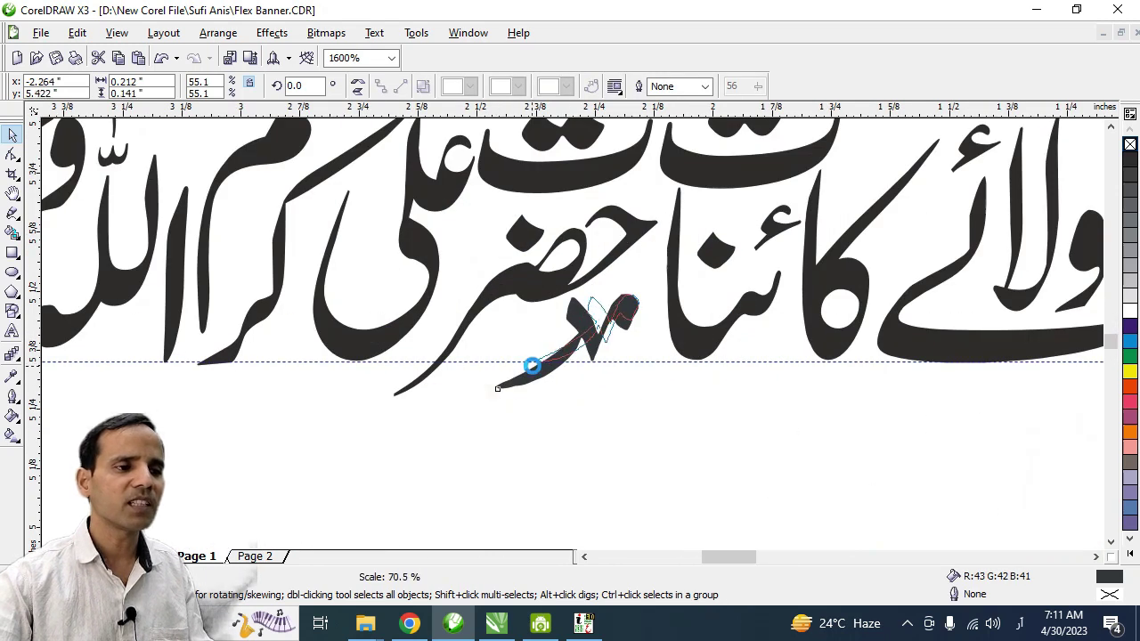
mouse_move(607, 328)
left_mouse_down()
mouse_move(617, 322)
mouse_move(605, 323)
left_mouse_up()
scroll(606, 322, "down", 1)
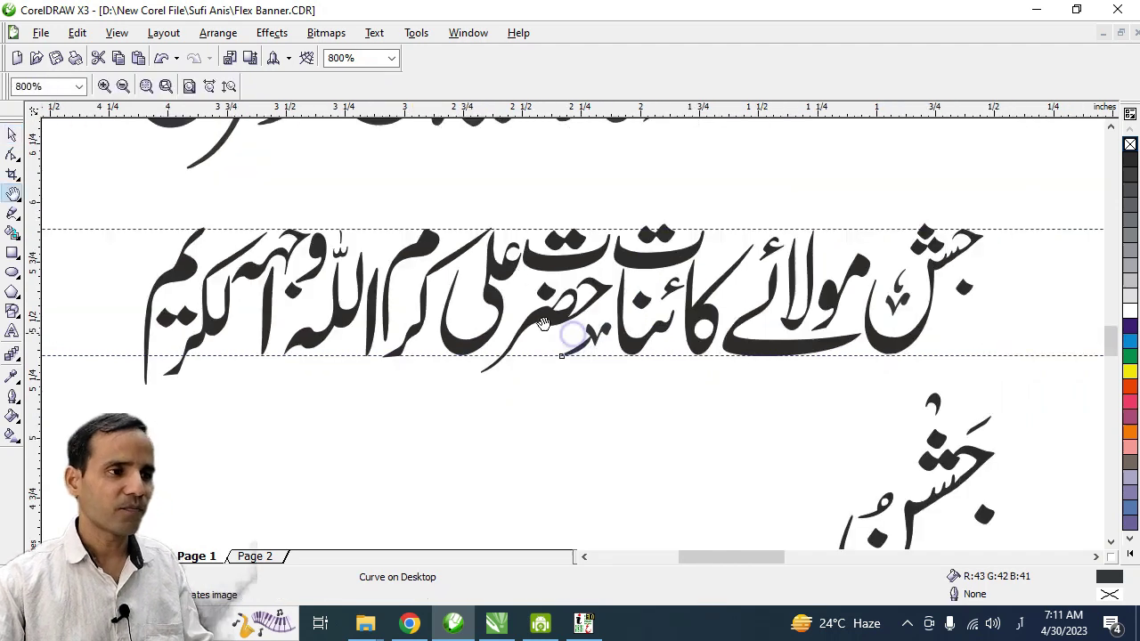
Set the small curved stroke above مولائے and shrink it to about 67.7%.
key("h")
left_click_drag(561, 222, 528, 266)
key("space")
mouse_move(586, 453)
left_mouse_down()
mouse_move(608, 463)
mouse_move(597, 488)
left_mouse_up()
key("h")
mouse_move(601, 418)
left_mouse_down()
mouse_move(539, 461)
mouse_move(580, 438)
left_mouse_up()
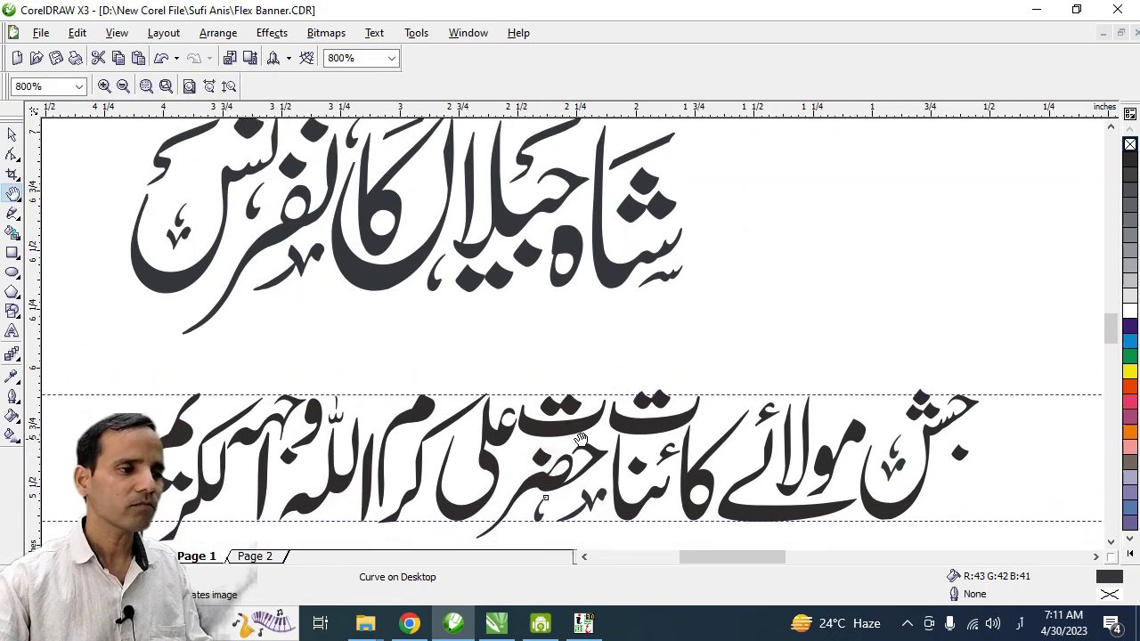
left_click_drag(712, 449, 697, 416)
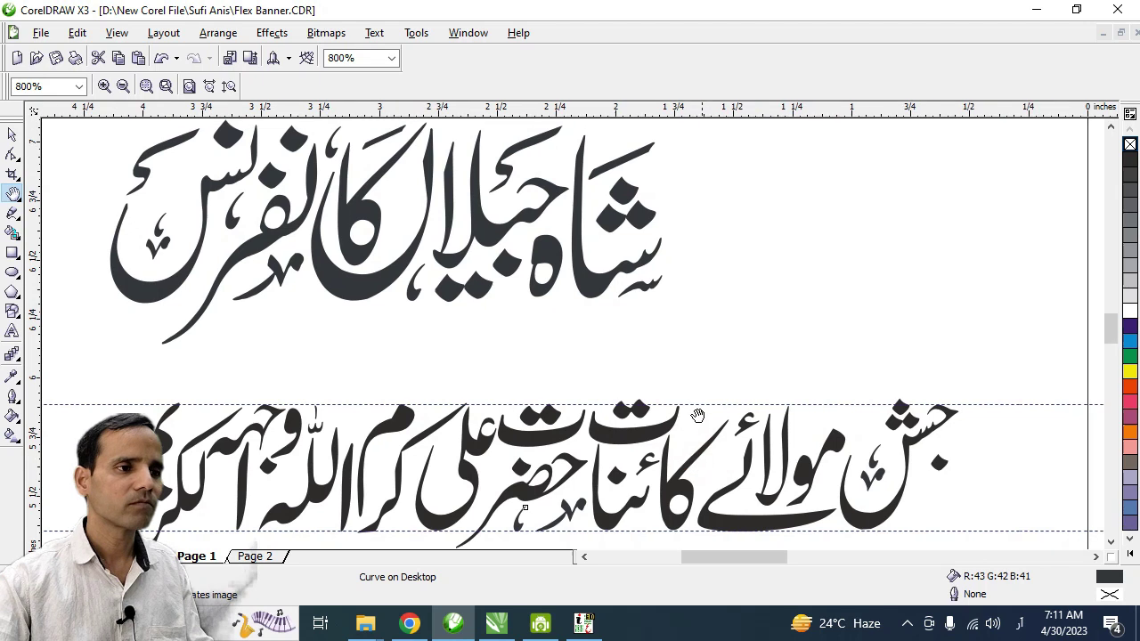
key("space")
left_click_drag(498, 169, 810, 427)
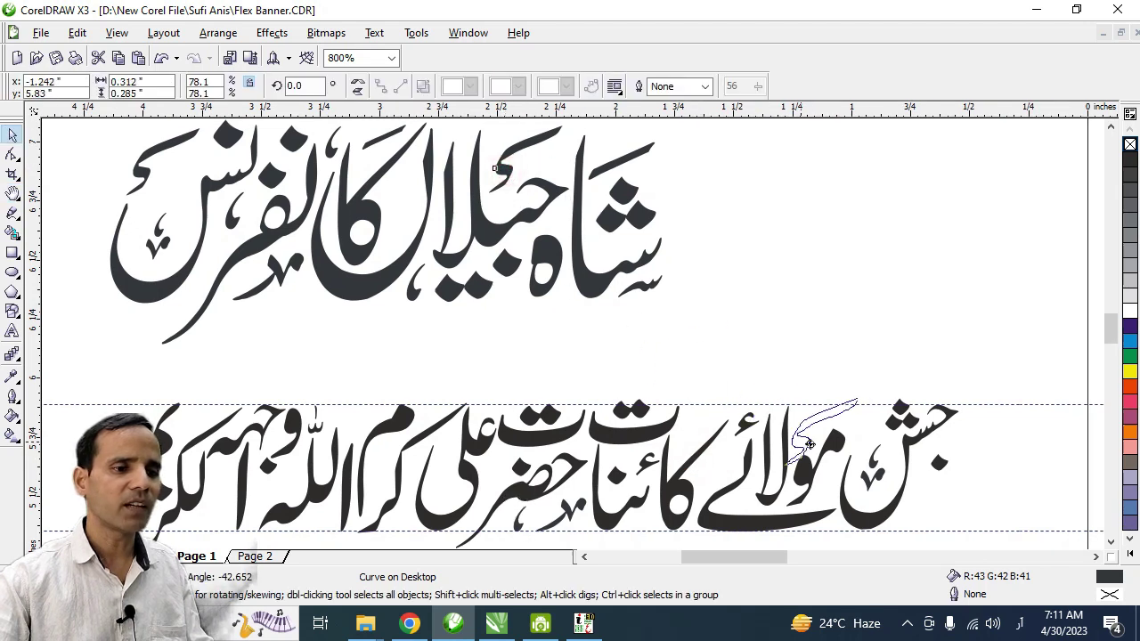
left_click_drag(872, 380, 851, 399)
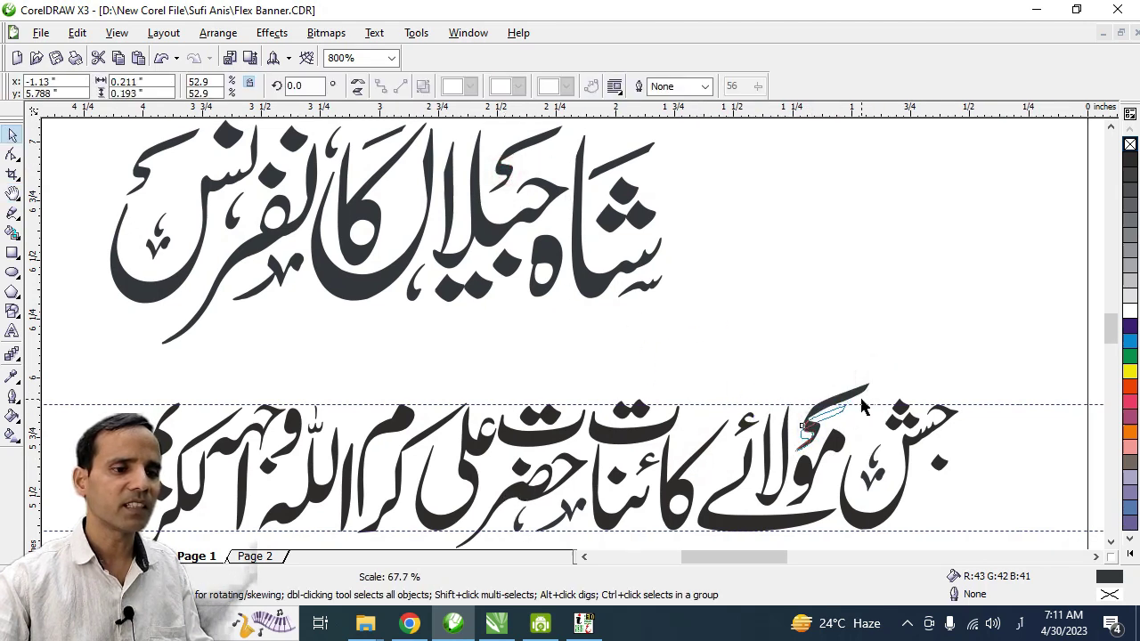
scroll(812, 429, "up", 2)
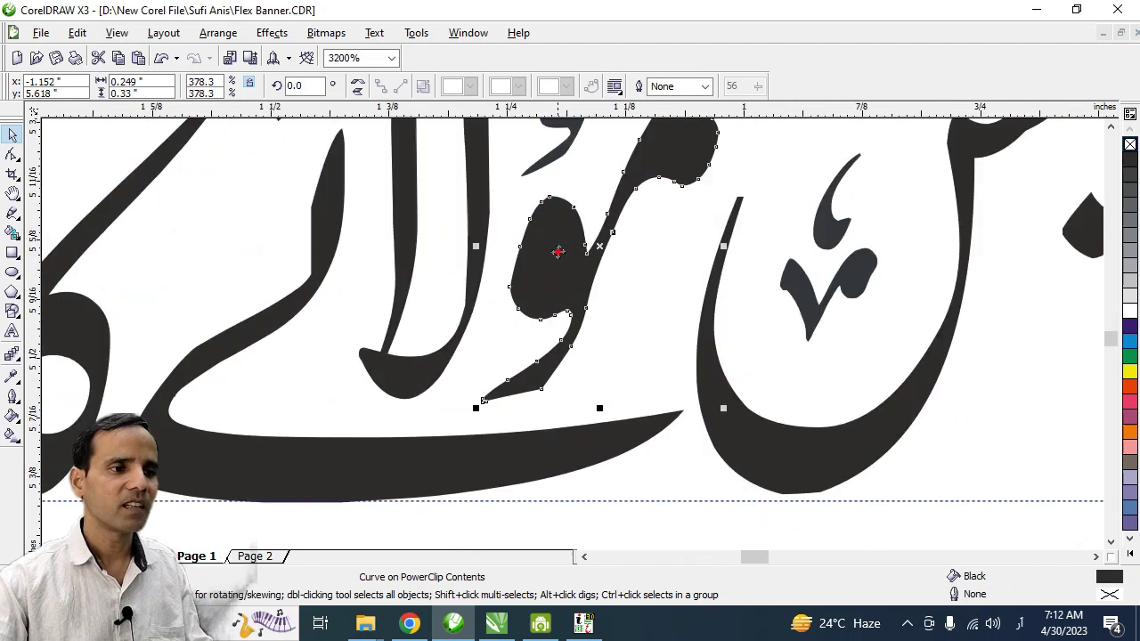
Lower the loop and left stem of مولائے slightly.
left_click_drag(558, 252, 566, 270)
left_click_drag(443, 358, 443, 385)
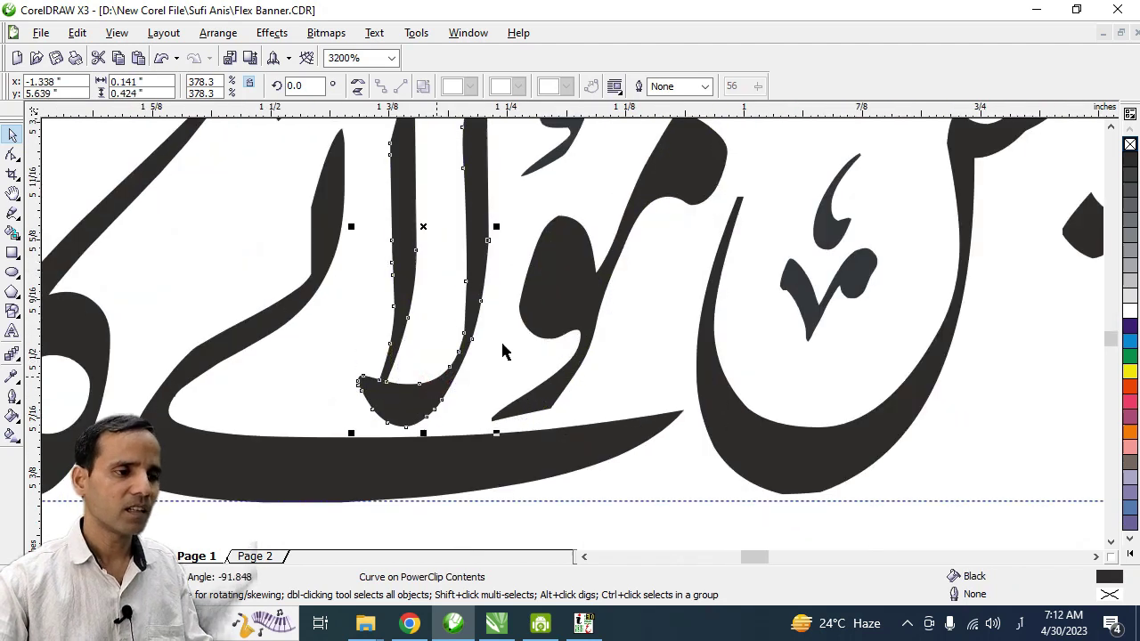
key("h")
scroll(570, 337, "down", 2)
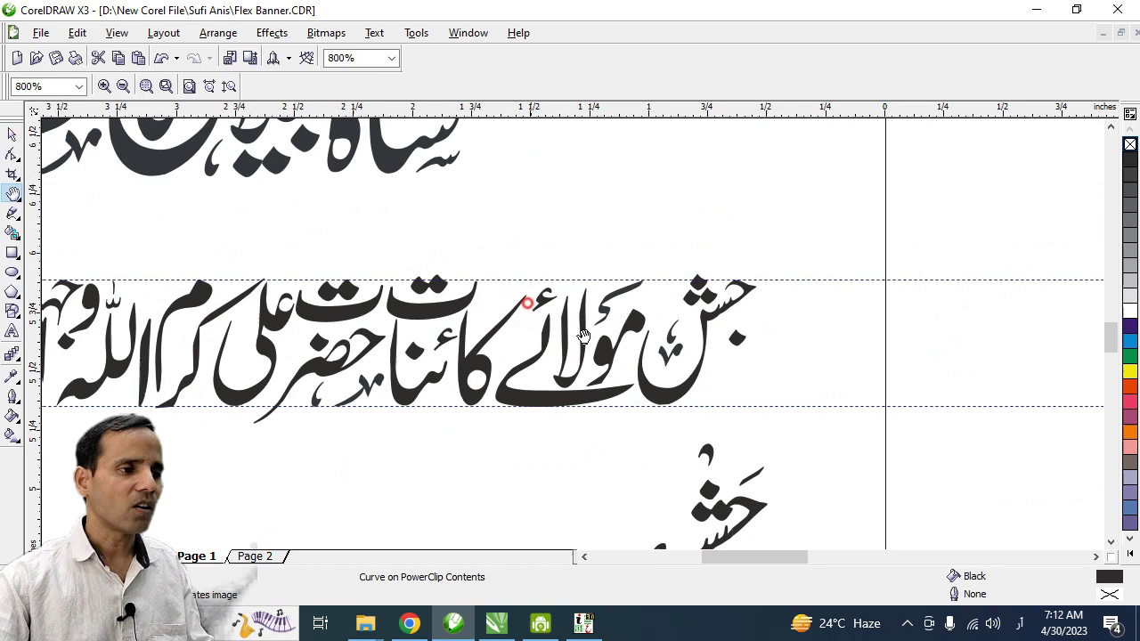
left_click_drag(583, 335, 612, 379)
left_click_drag(540, 370, 579, 419)
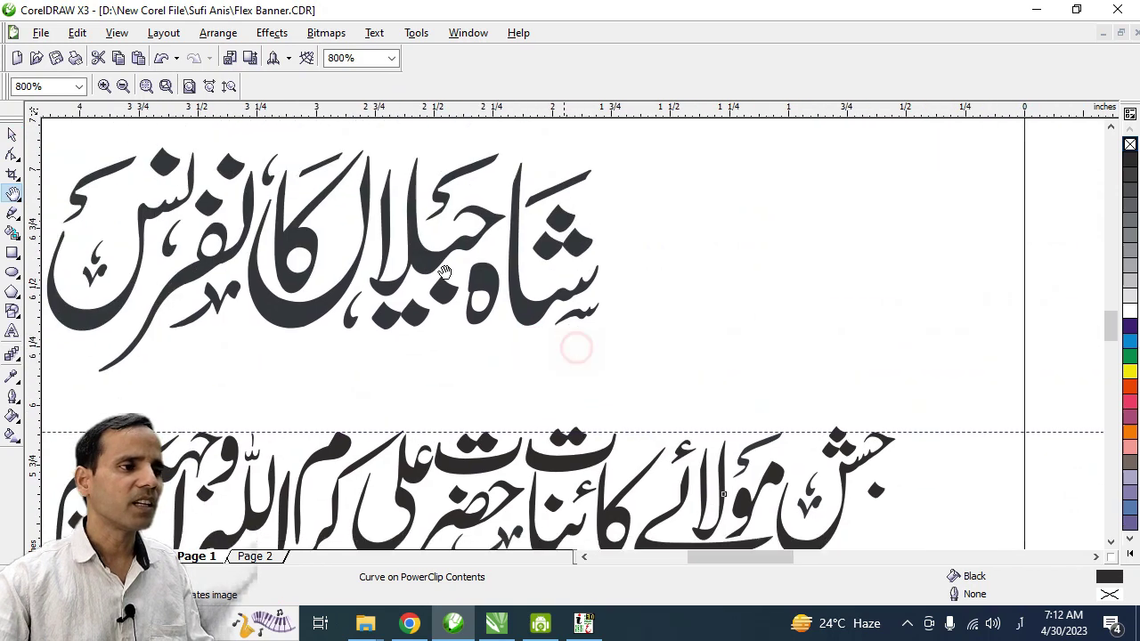
key("space")
left_click(557, 189)
Carry a diacritic from the spare جشن copy up into the headline line.
key("space")
left_click_drag(623, 353, 480, 166)
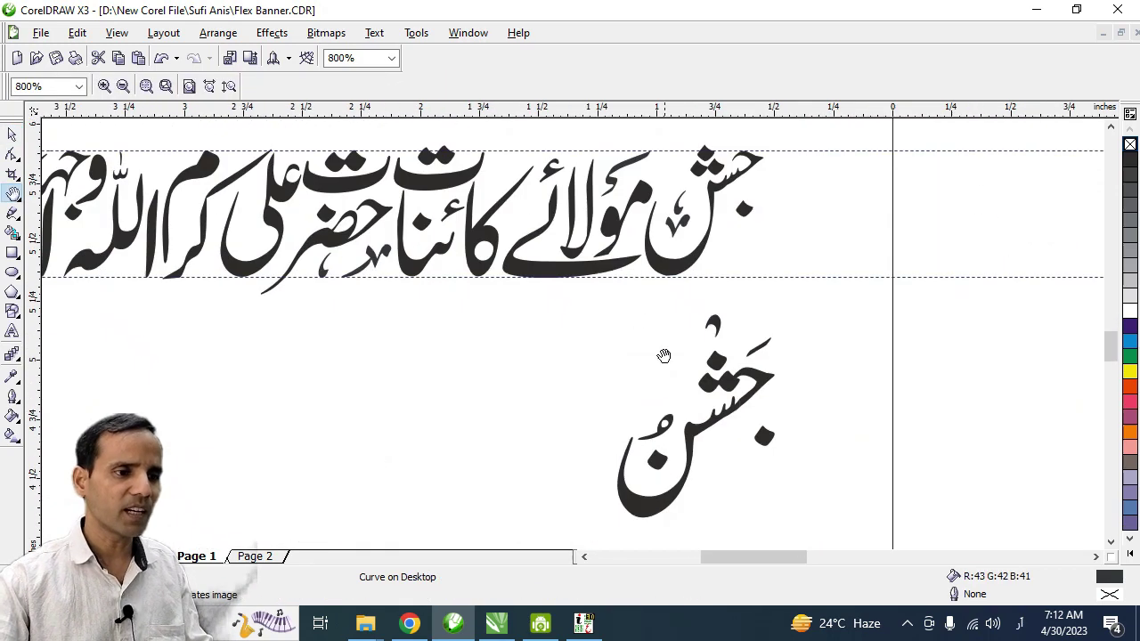
key("space")
mouse_move(747, 442)
left_mouse_down()
mouse_move(581, 250)
mouse_move(567, 251)
mouse_move(704, 284)
mouse_move(629, 285)
left_mouse_up()
key("space")
key("space")
left_click(590, 418)
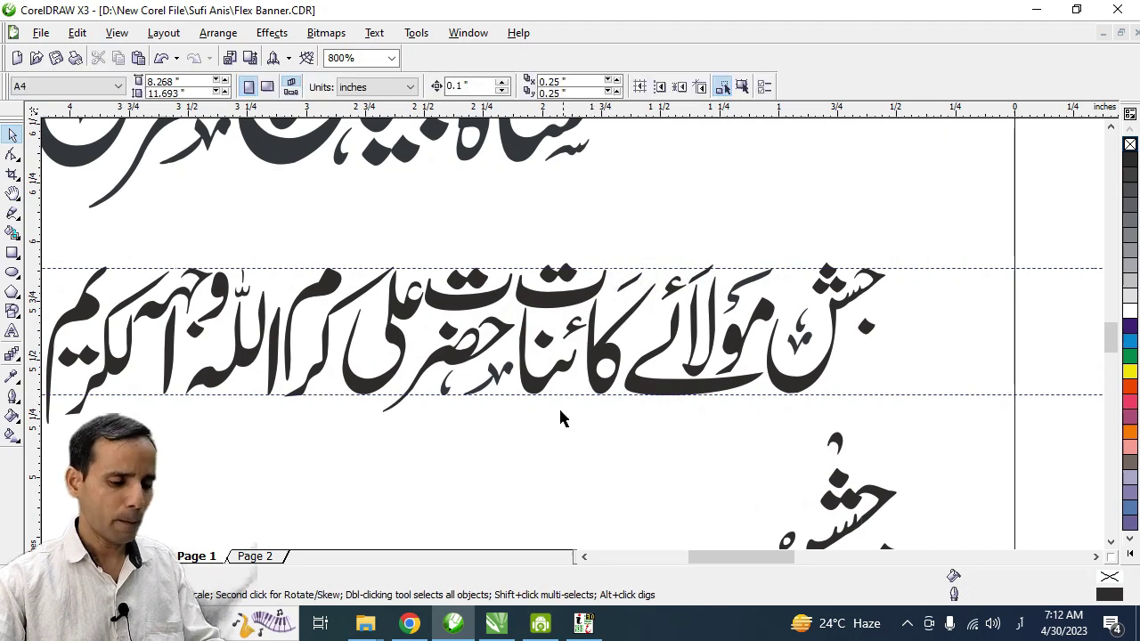
Move a second tiny diacritic curve toward the headline.
key("h")
mouse_move(802, 358)
left_mouse_down()
mouse_move(765, 425)
mouse_move(803, 412)
left_mouse_up()
key("space")
mouse_move(563, 203)
left_mouse_down()
mouse_move(812, 405)
mouse_move(860, 410)
left_mouse_up()
Slide another small curve leftward into place within the headline.
key("space")
mouse_move(770, 415)
left_mouse_down()
mouse_move(926, 419)
mouse_move(862, 425)
left_mouse_up()
left_click_drag(699, 393, 732, 409)
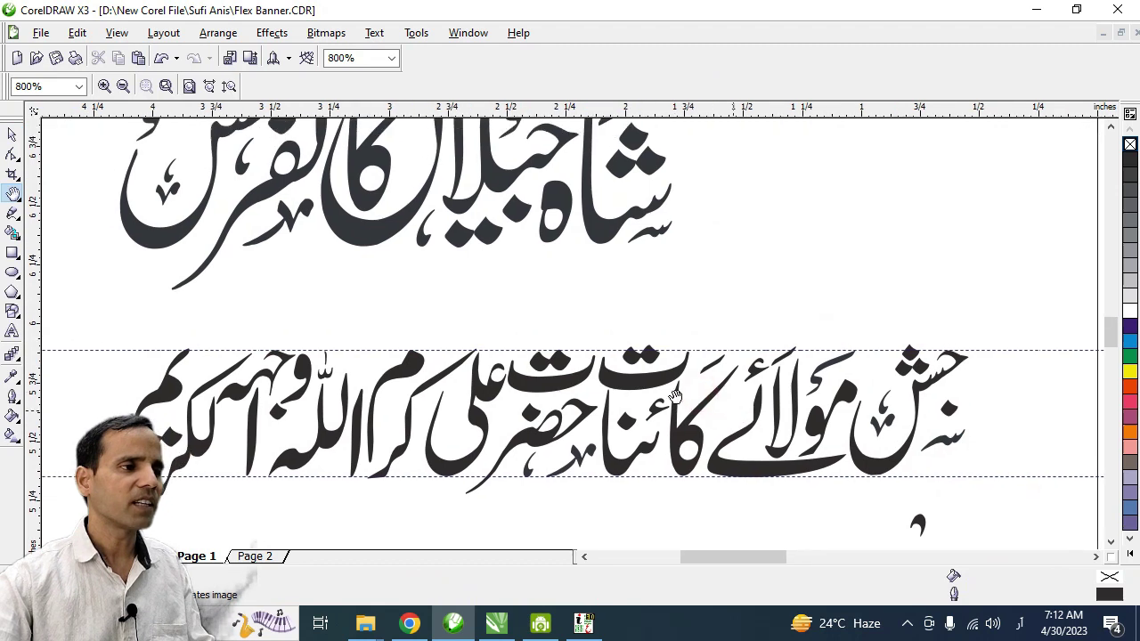
left_click_drag(332, 311, 383, 335)
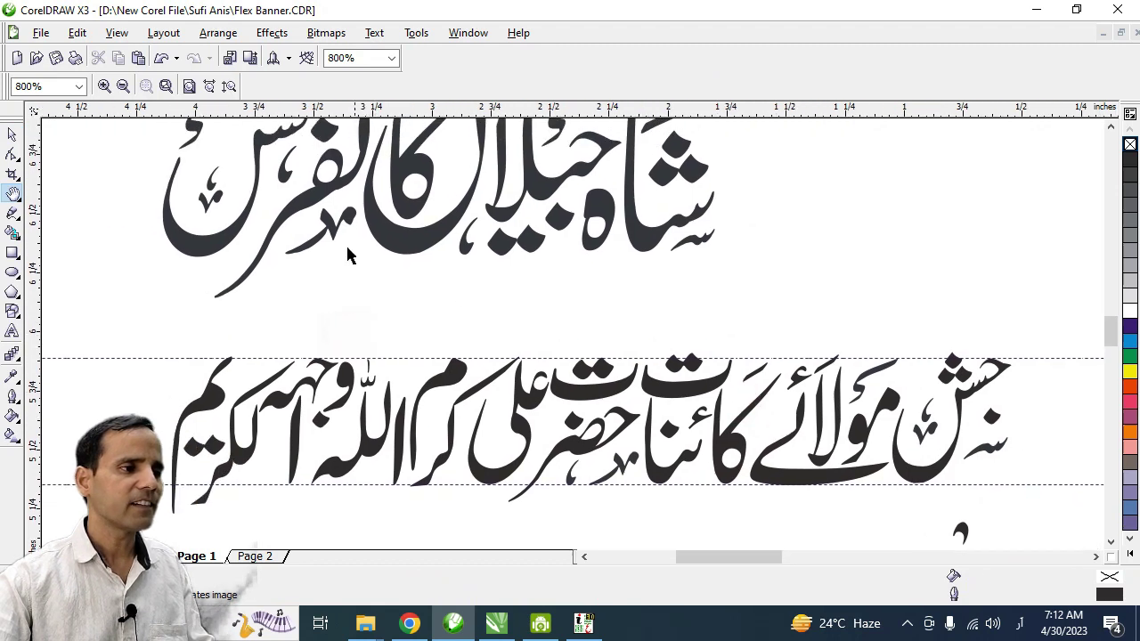
key("space")
left_click_drag(626, 472, 376, 472)
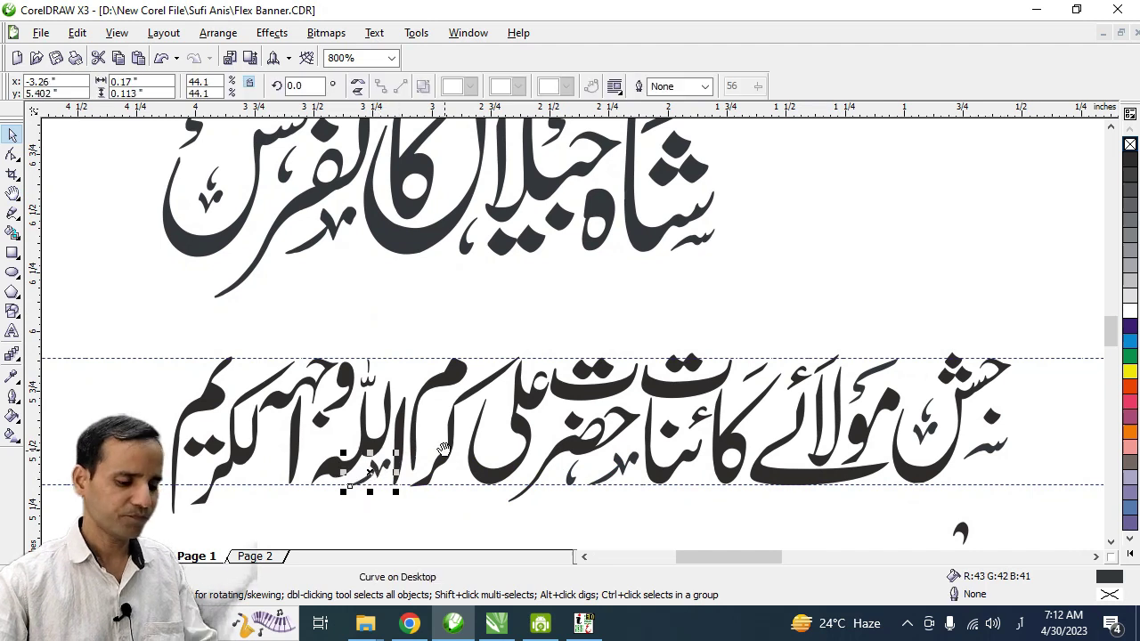
Rotate that small curve to the proper tilt for its position.
key("h")
left_click_drag(415, 462, 562, 467)
key("space")
mouse_move(468, 484)
left_mouse_down()
mouse_move(474, 427)
mouse_move(473, 459)
left_mouse_up()
left_click(544, 518)
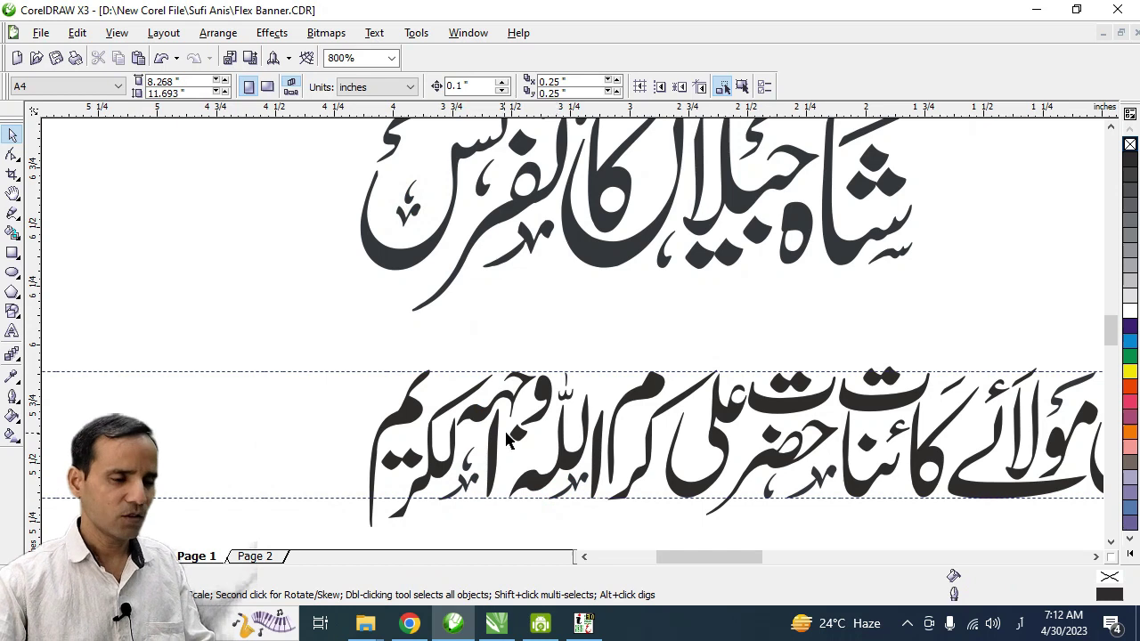
Shrink a small mark from the upper heading to about half size and place it above جشن.
left_click(953, 385)
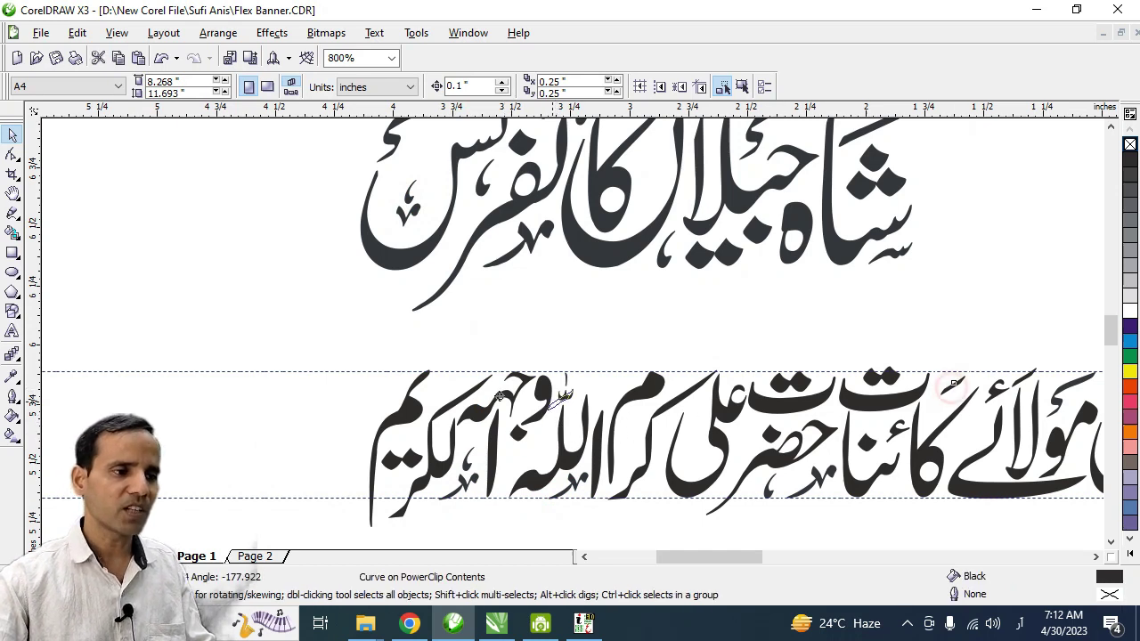
key("h")
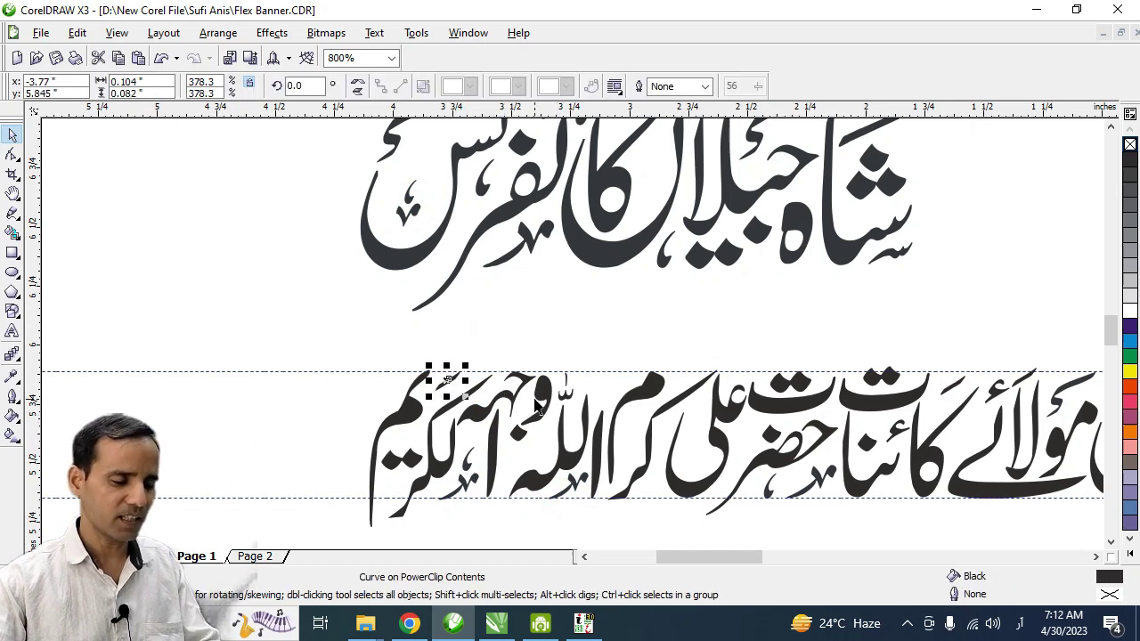
left_click_drag(692, 339, 505, 348)
key("space")
left_click(472, 265)
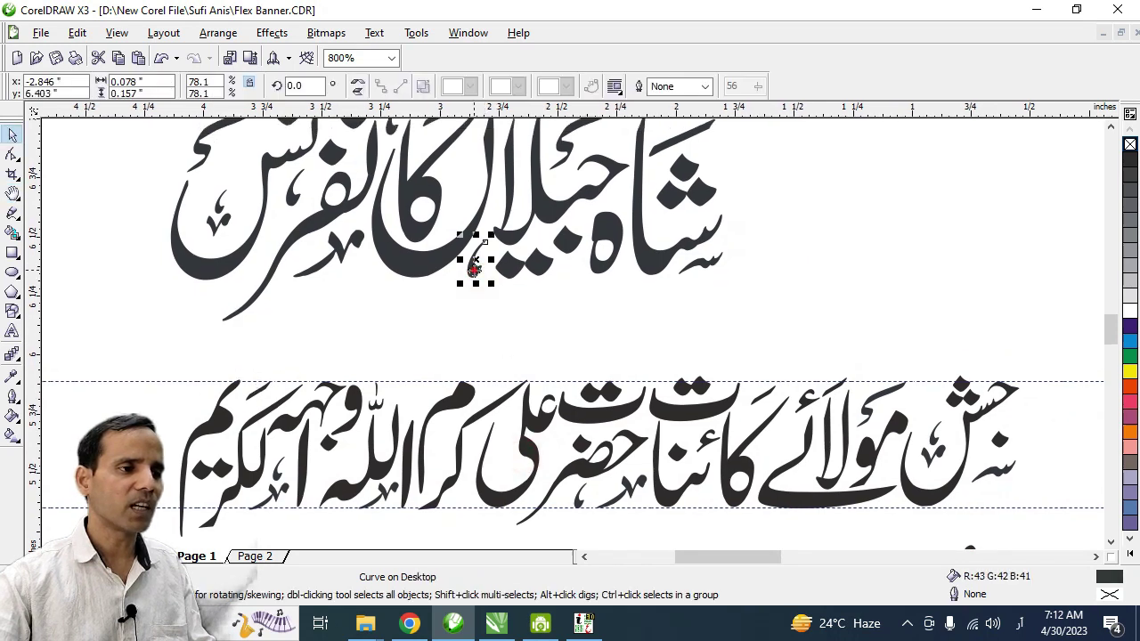
mouse_move(516, 463)
left_mouse_down()
mouse_move(512, 446)
mouse_move(415, 401)
left_mouse_up()
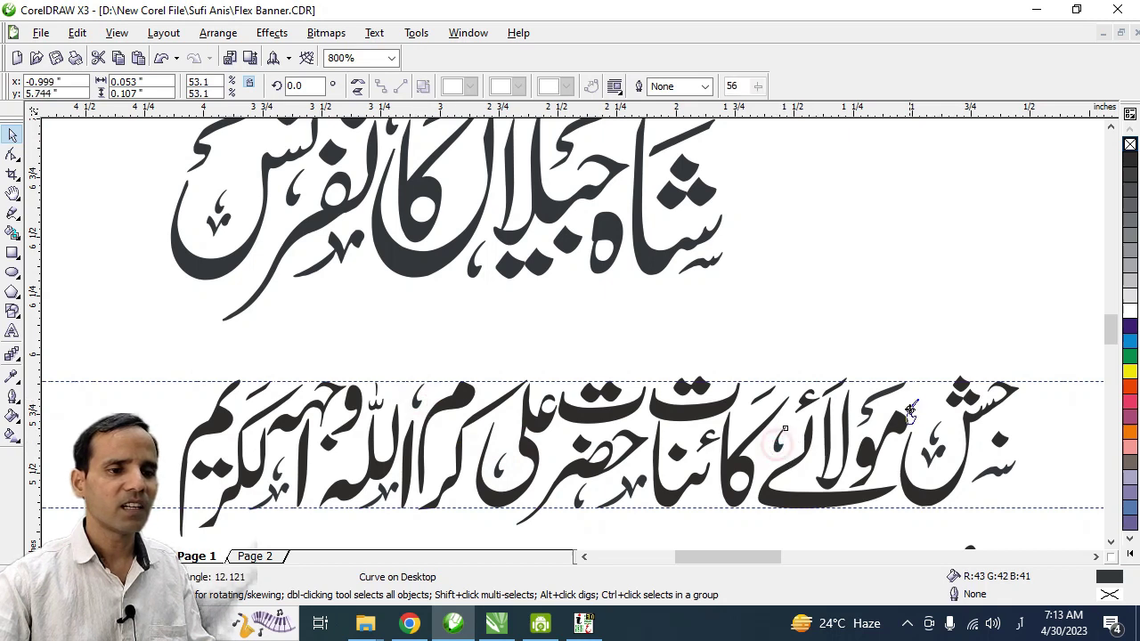
left_click_drag(777, 449, 922, 401)
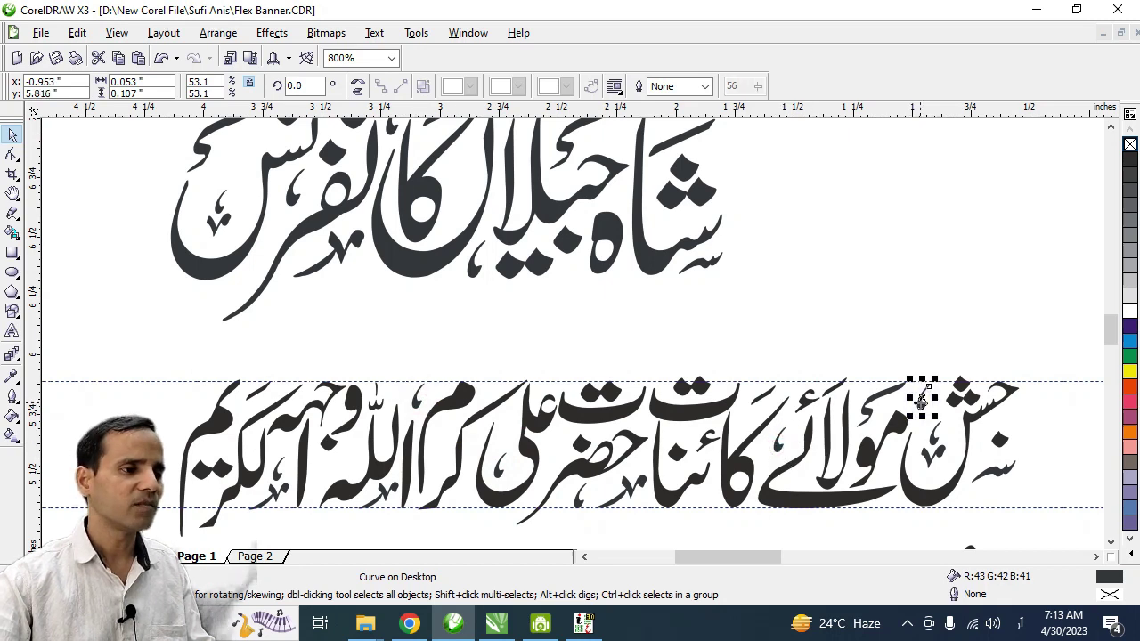
scroll(922, 401, "down", 1)
scroll(580, 364, "up", 1)
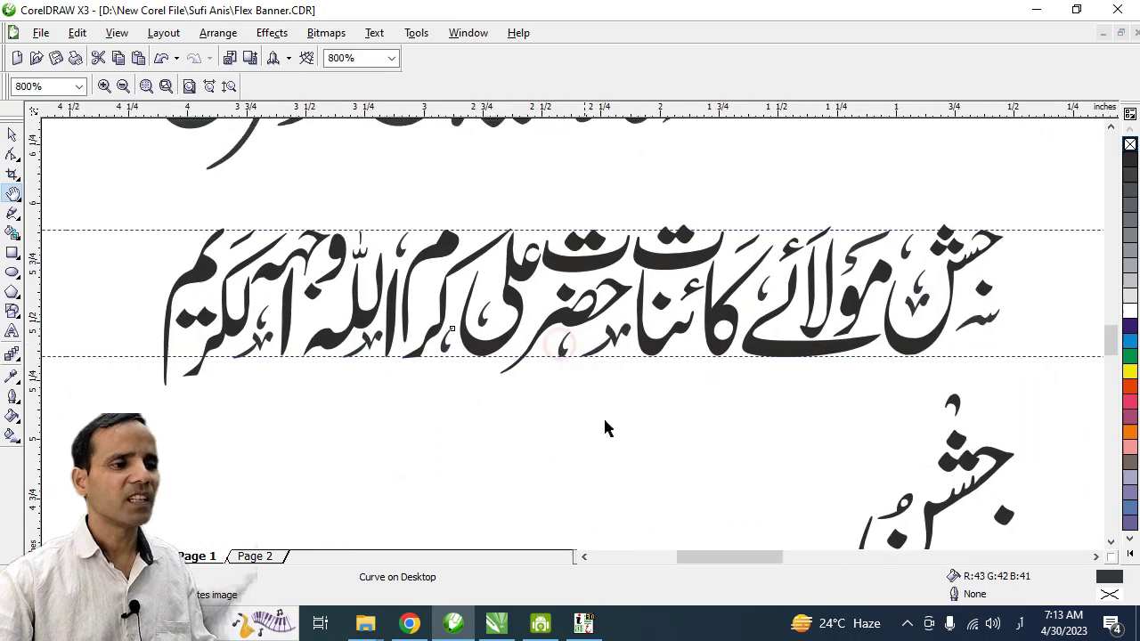
left_click(629, 394)
key("h")
scroll(645, 429, "down", 1)
left_click_drag(562, 400, 634, 258)
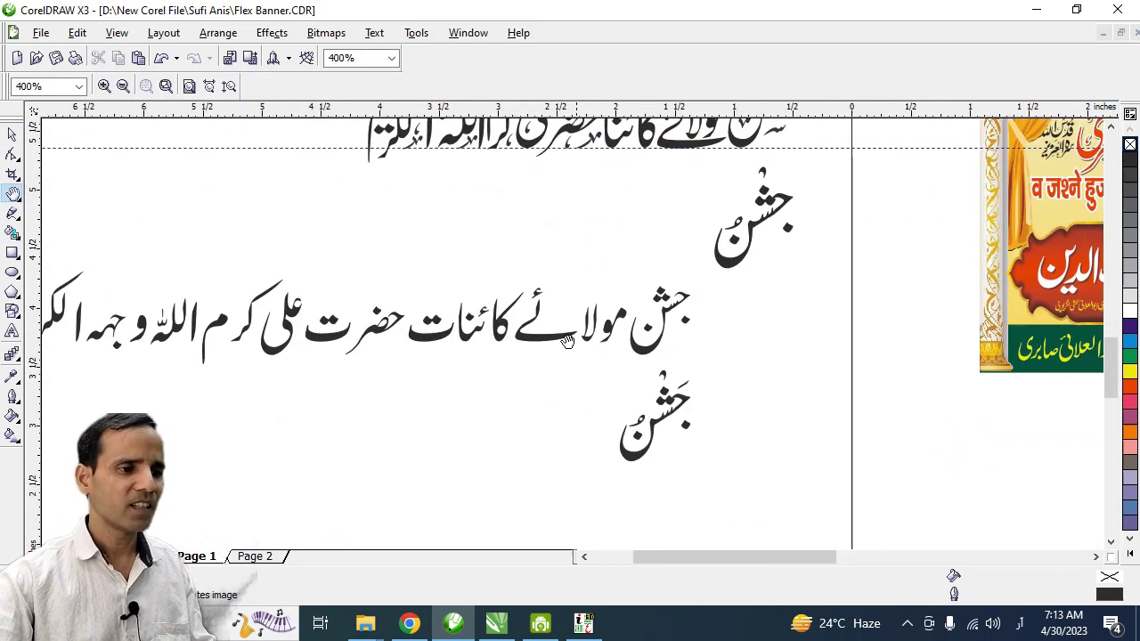
scroll(592, 338, "down", 1)
left_click_drag(593, 338, 521, 369)
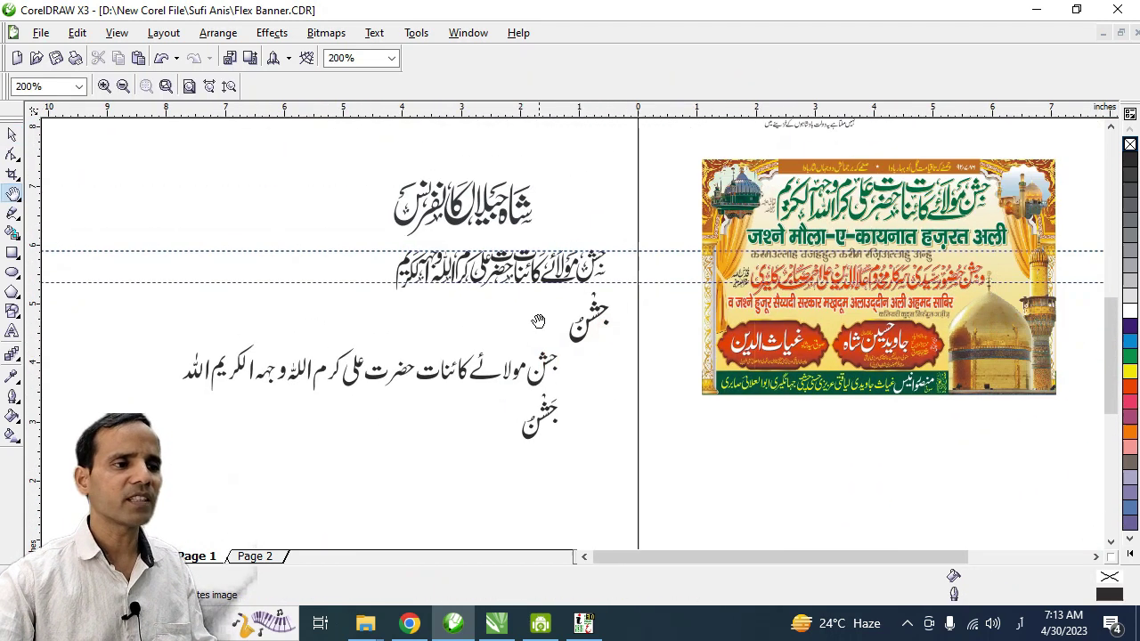
scroll(570, 328, "up", 1)
left_click_drag(570, 327, 577, 406)
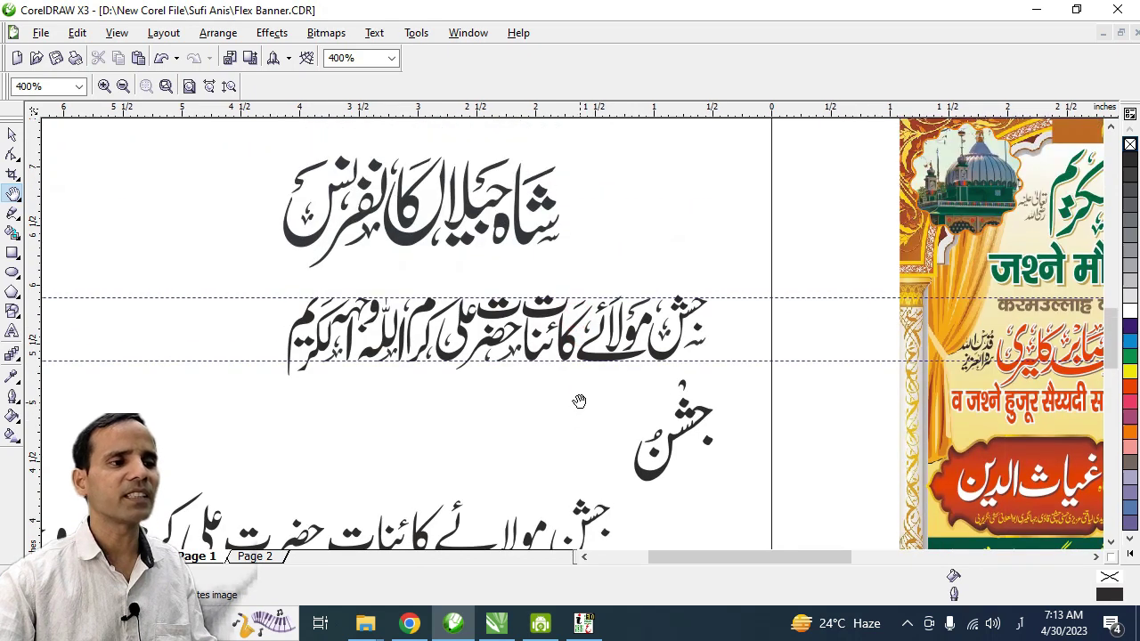
scroll(572, 330, "up", 1)
left_click_drag(573, 331, 598, 388)
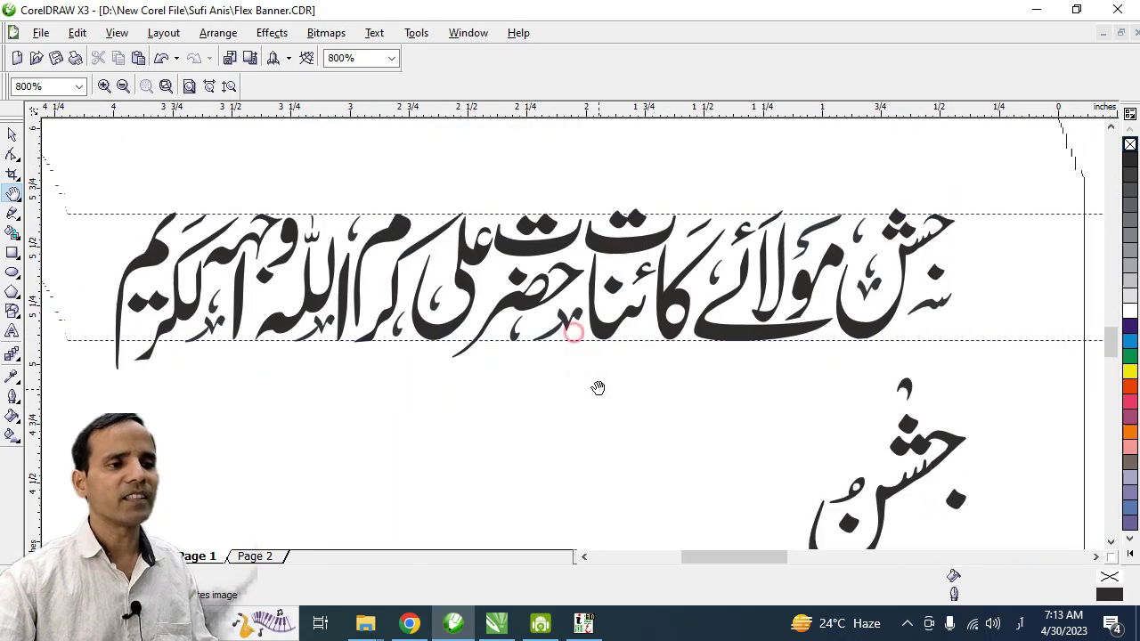
scroll(572, 331, "down", 1)
scroll(573, 330, "up", 1)
key("space")
left_click(574, 360)
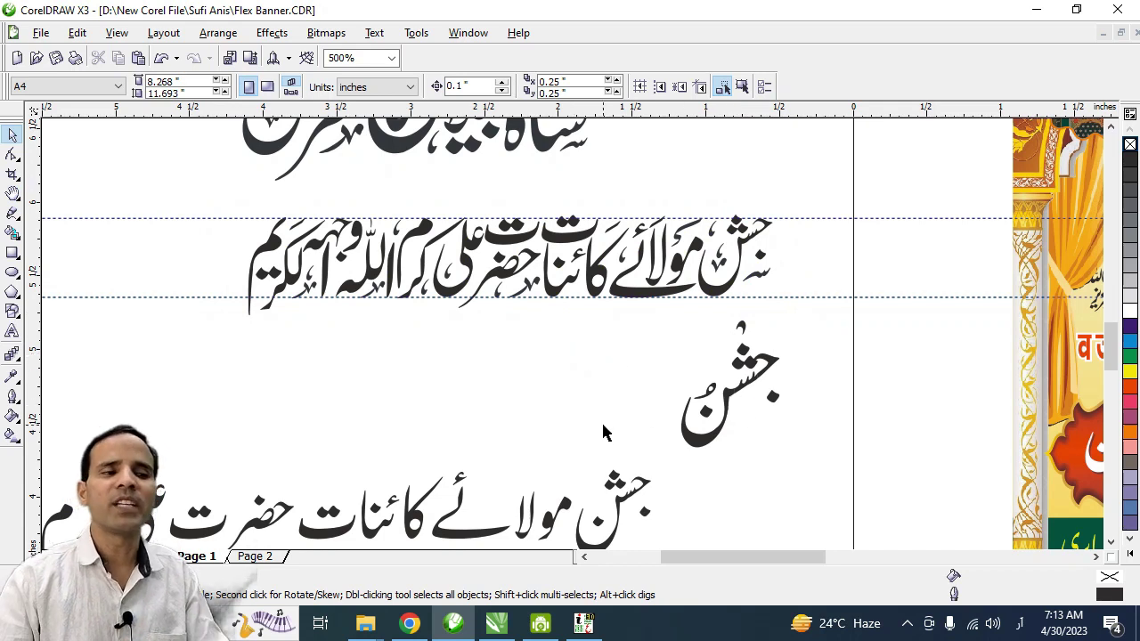
scroll(601, 430, "down", 3)
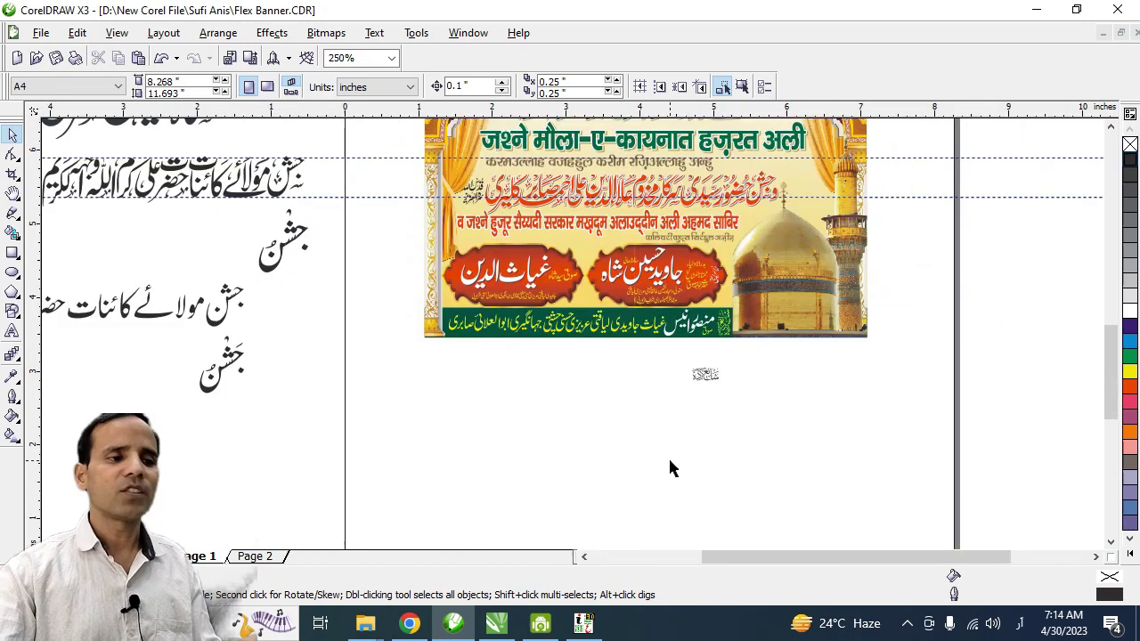